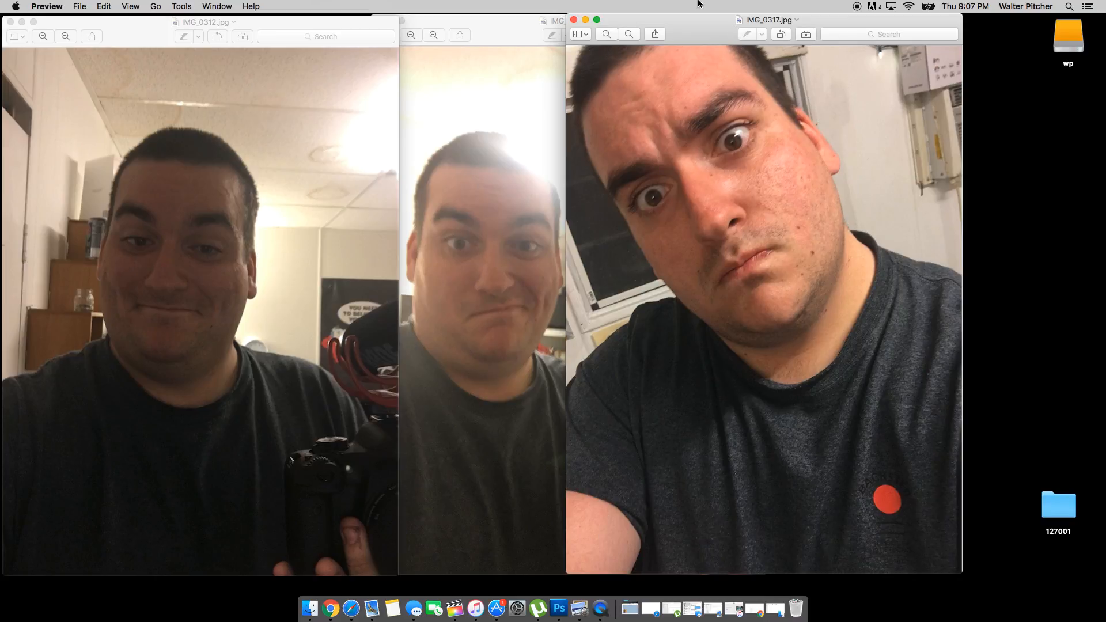
{"action": "left_click_drag", "start_coordinate": [723, 28], "coordinate": [859, 24]}
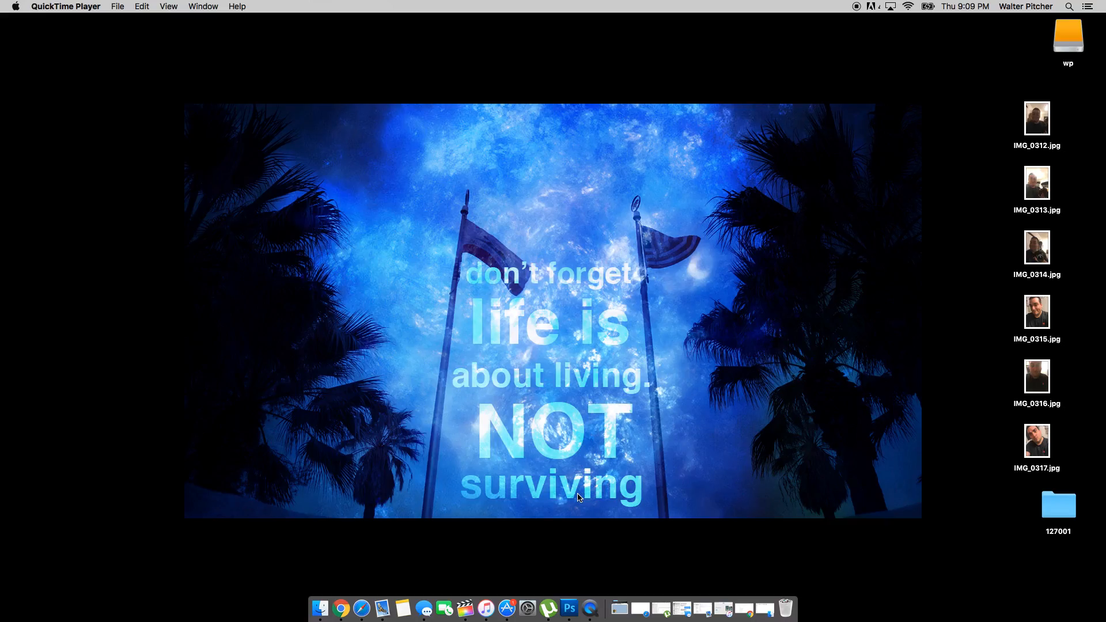
Switch to Photoshop and open IMG_0317.jpg from the Desktop folder
{"action": "left_click", "coordinate": [569, 609]}
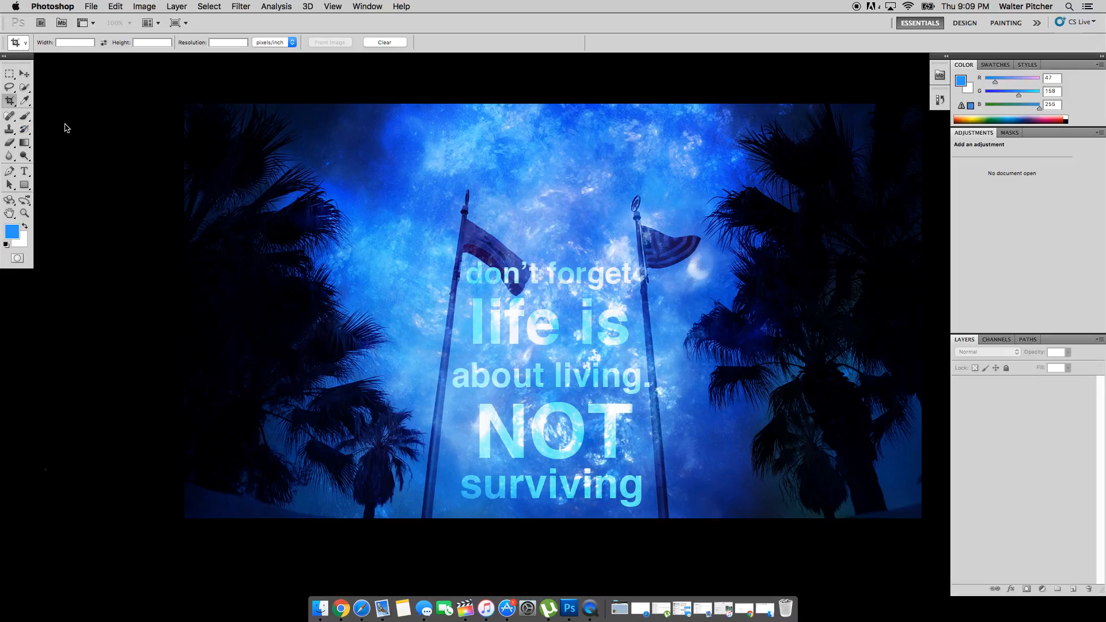
{"action": "left_click", "coordinate": [91, 7]}
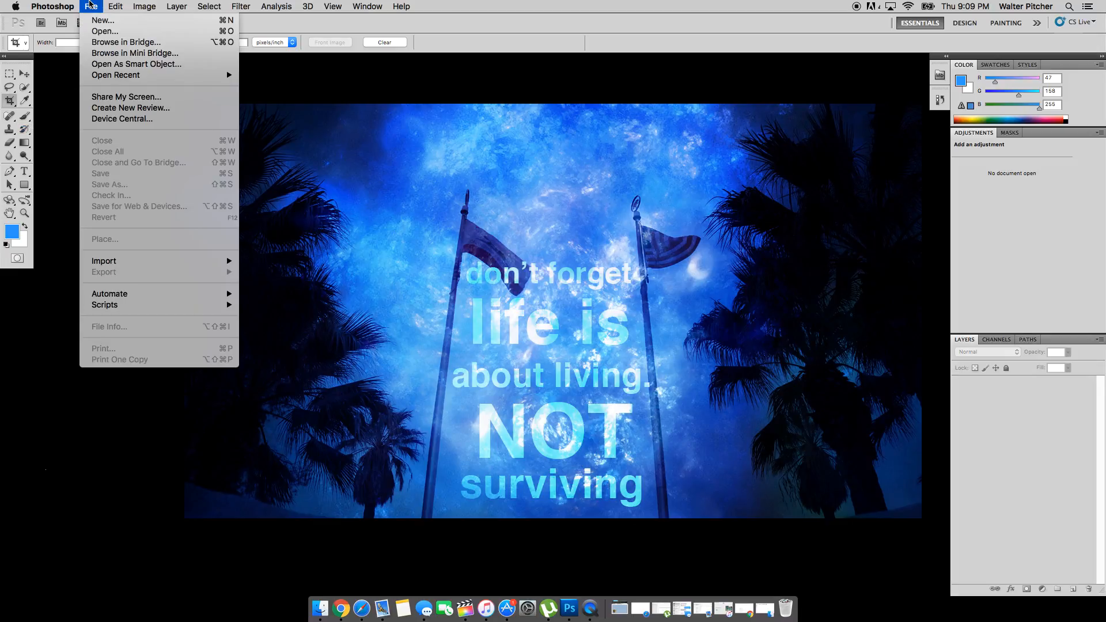
{"action": "left_click", "coordinate": [111, 32]}
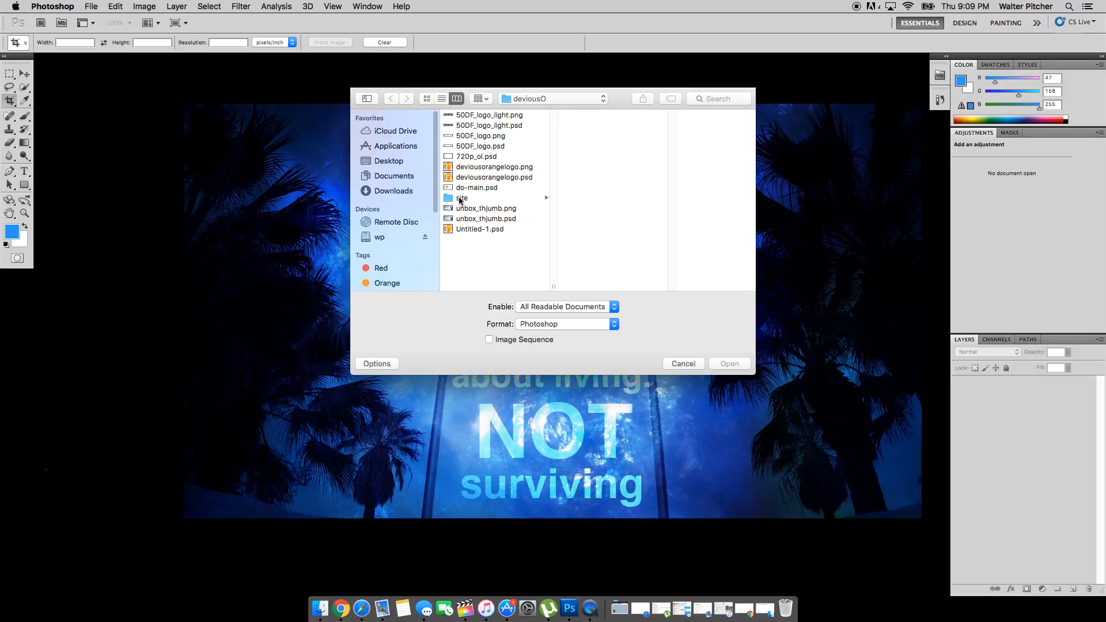
{"action": "left_click", "coordinate": [389, 163]}
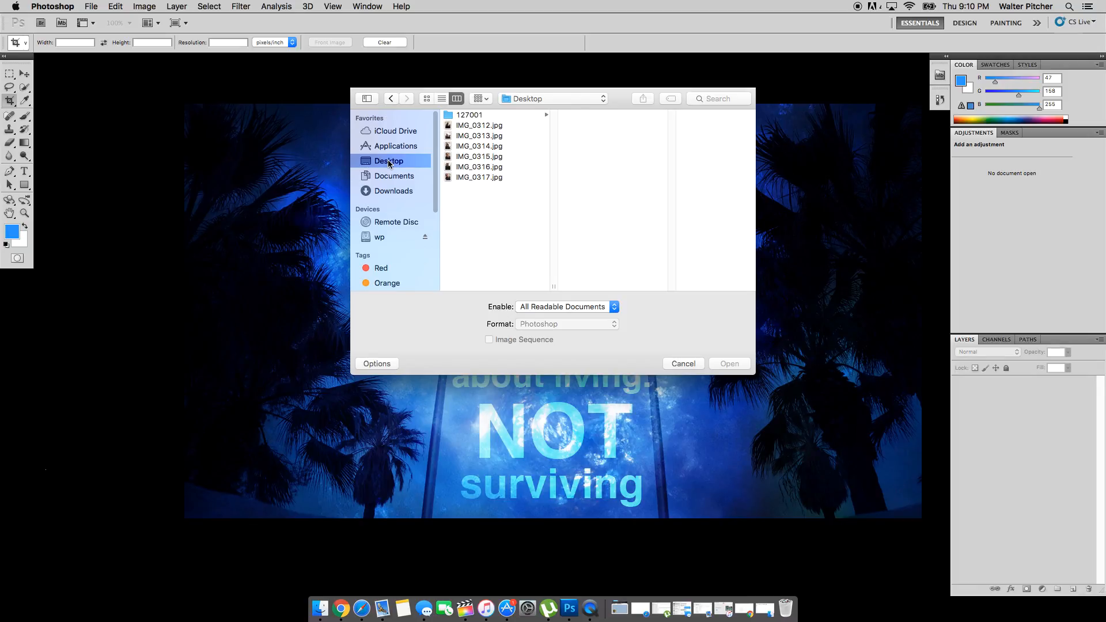
{"action": "left_click", "coordinate": [474, 177]}
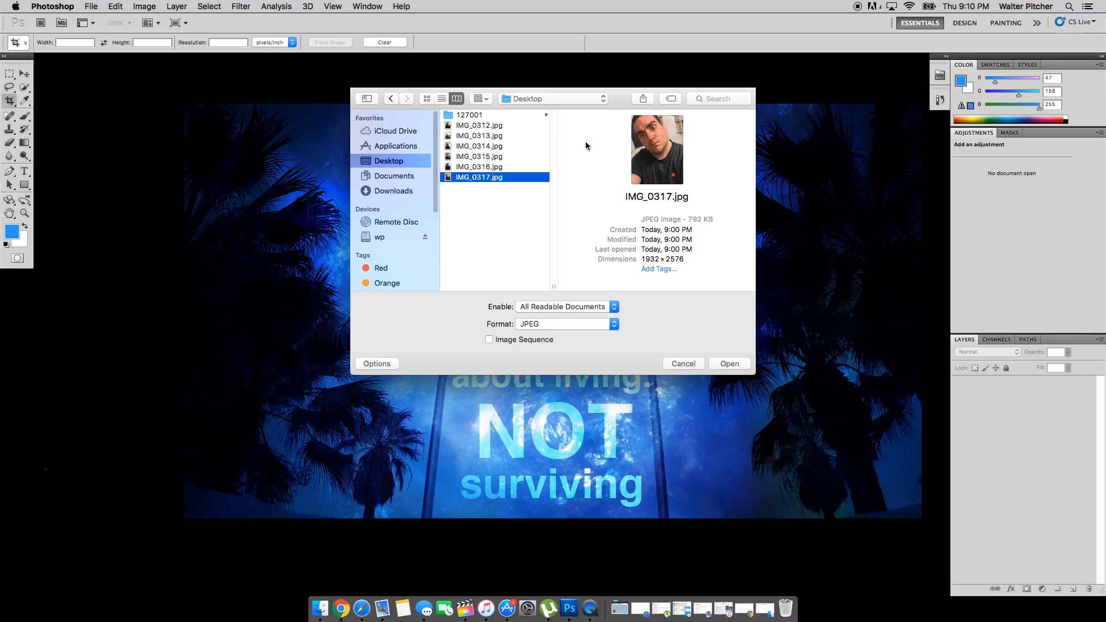
{"action": "left_click_drag", "start_coordinate": [640, 260], "coordinate": [692, 259]}
{"action": "left_click", "coordinate": [693, 261]}
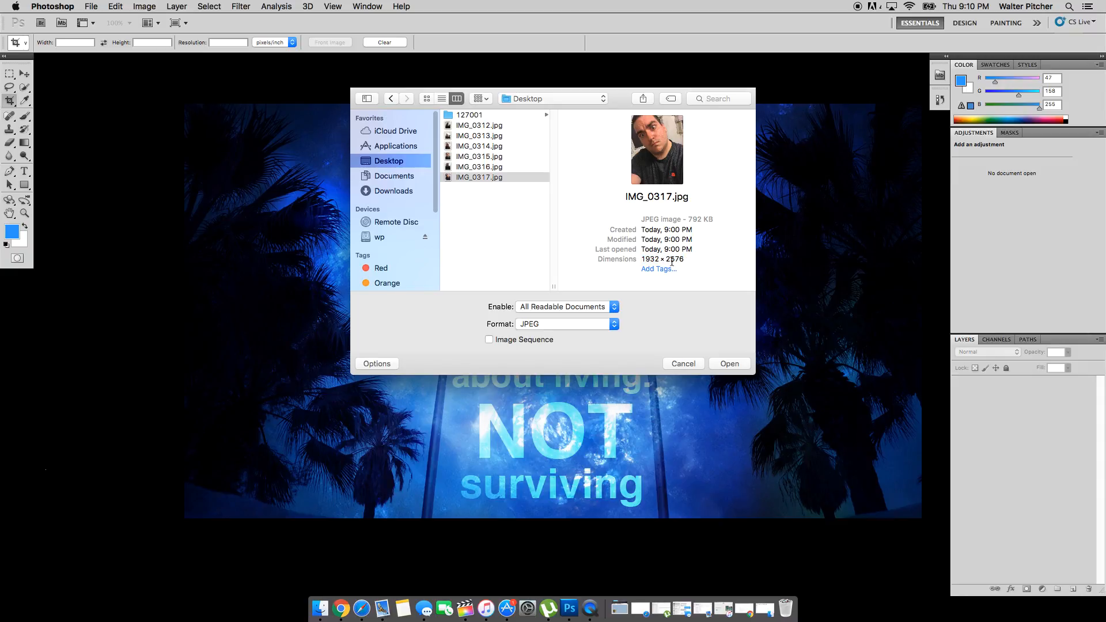
{"action": "left_click", "coordinate": [729, 363]}
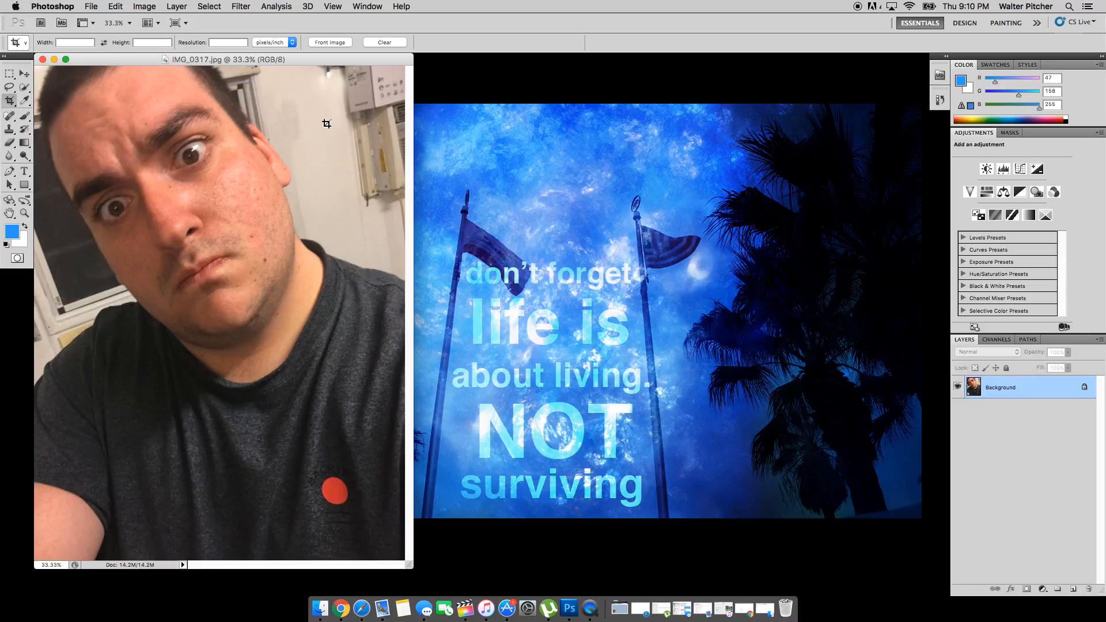
{"action": "left_click_drag", "start_coordinate": [251, 62], "coordinate": [277, 63]}
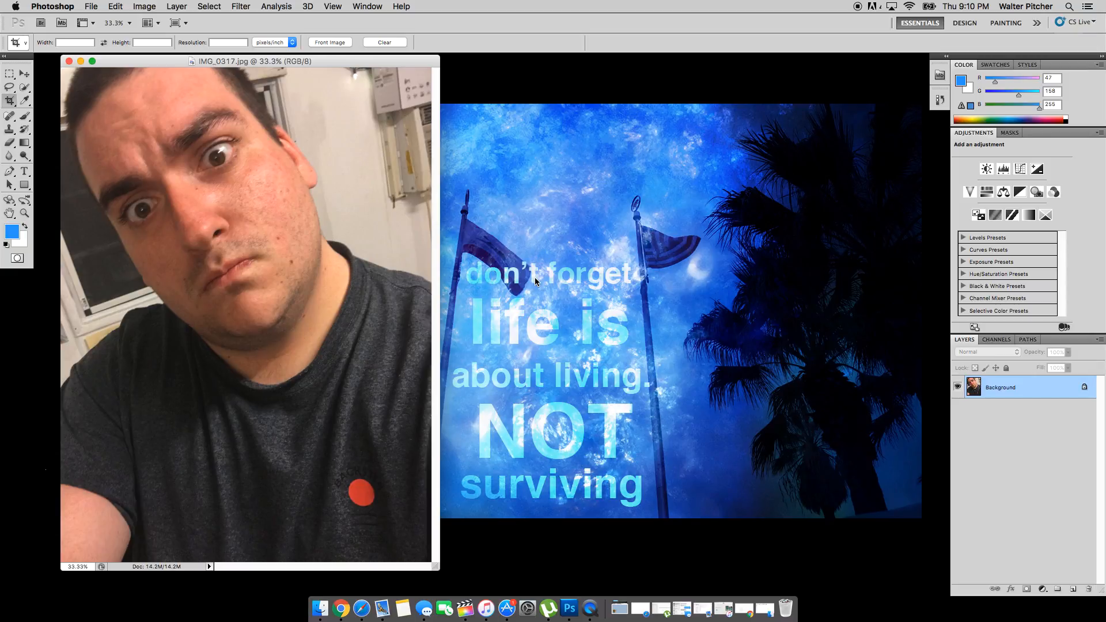
Create a new transparent document 1920 pixels wide and 1080 pixels high
{"action": "left_click", "coordinate": [93, 7]}
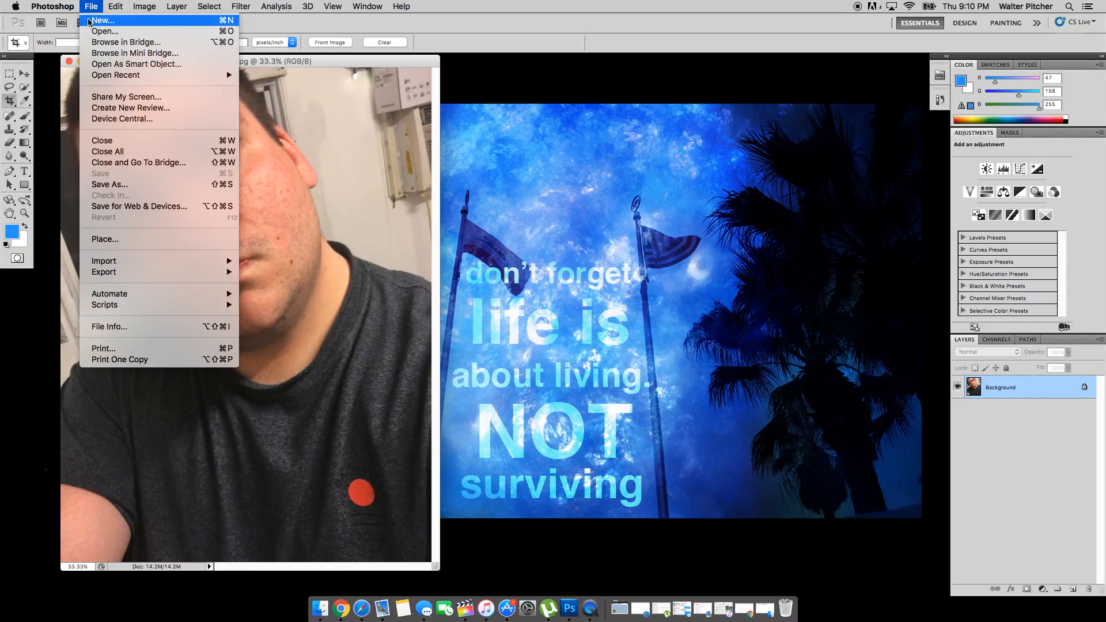
{"action": "left_click", "coordinate": [98, 20]}
{"action": "left_click_drag", "start_coordinate": [281, 104], "coordinate": [534, 119]}
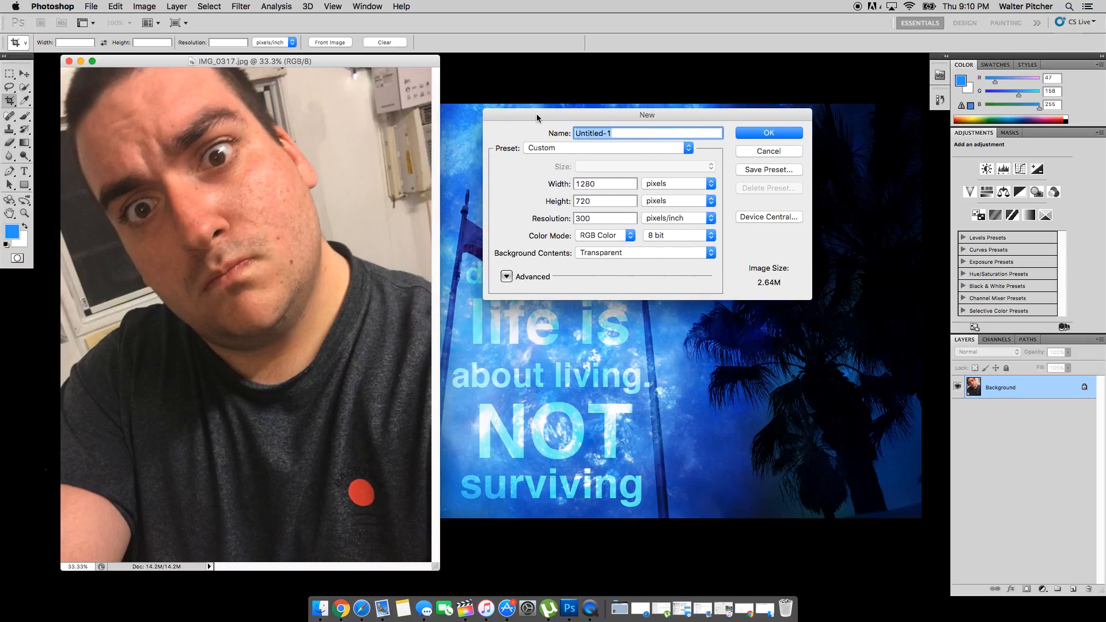
{"action": "key", "text": "Tab"}
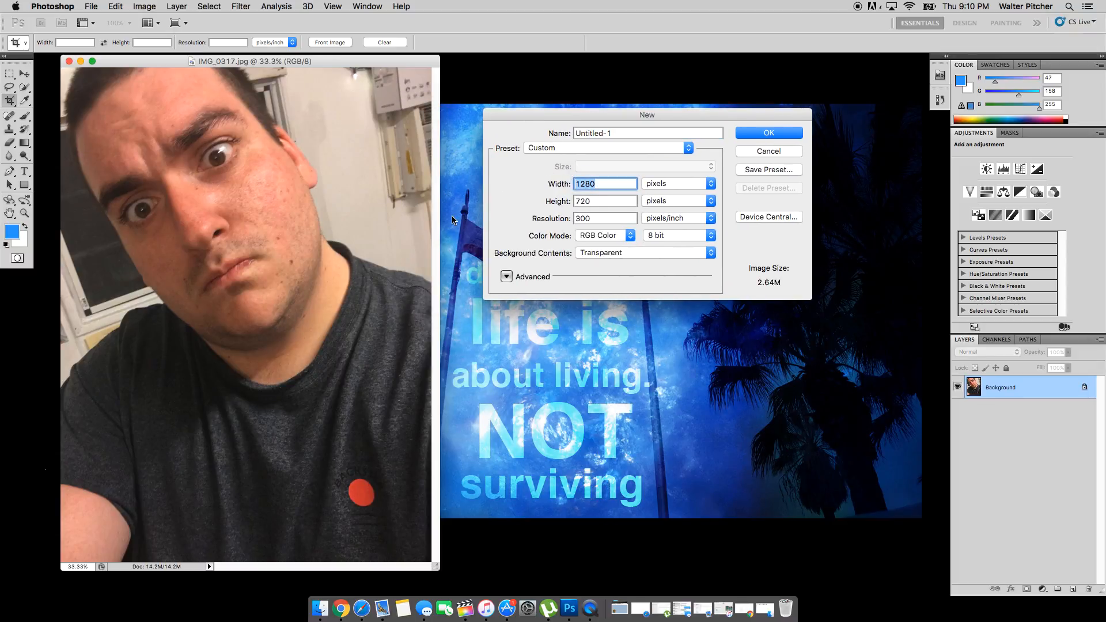
{"action": "type", "text": "1920"}
{"action": "key", "text": "Tab"}
{"action": "type", "text": "1080"}
{"action": "key", "text": "Return"}
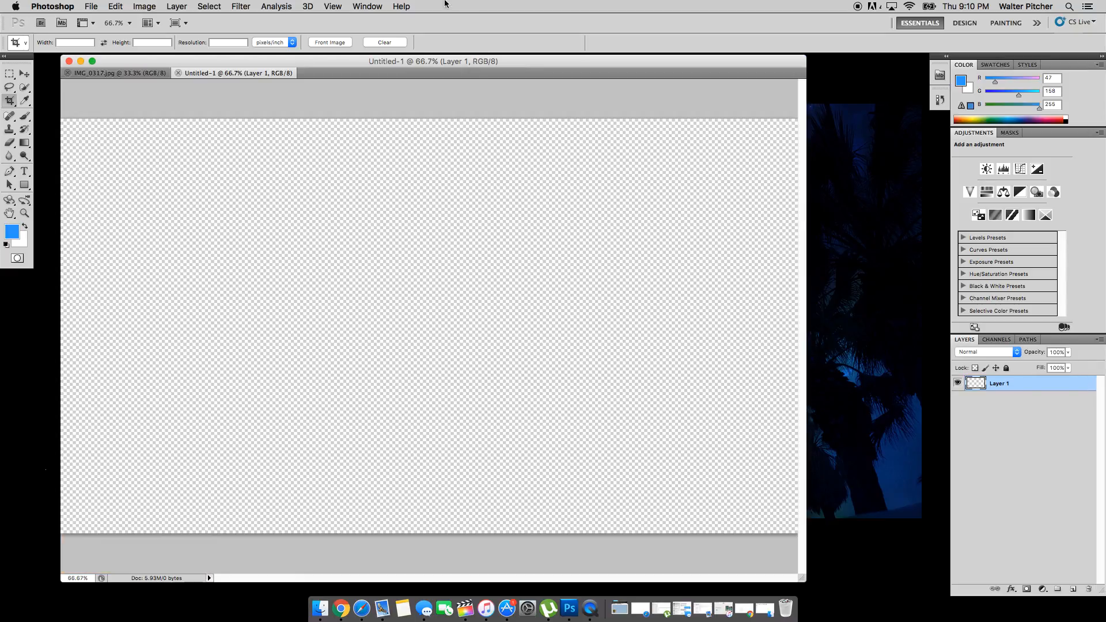
{"action": "left_click_drag", "start_coordinate": [339, 63], "coordinate": [353, 64]}
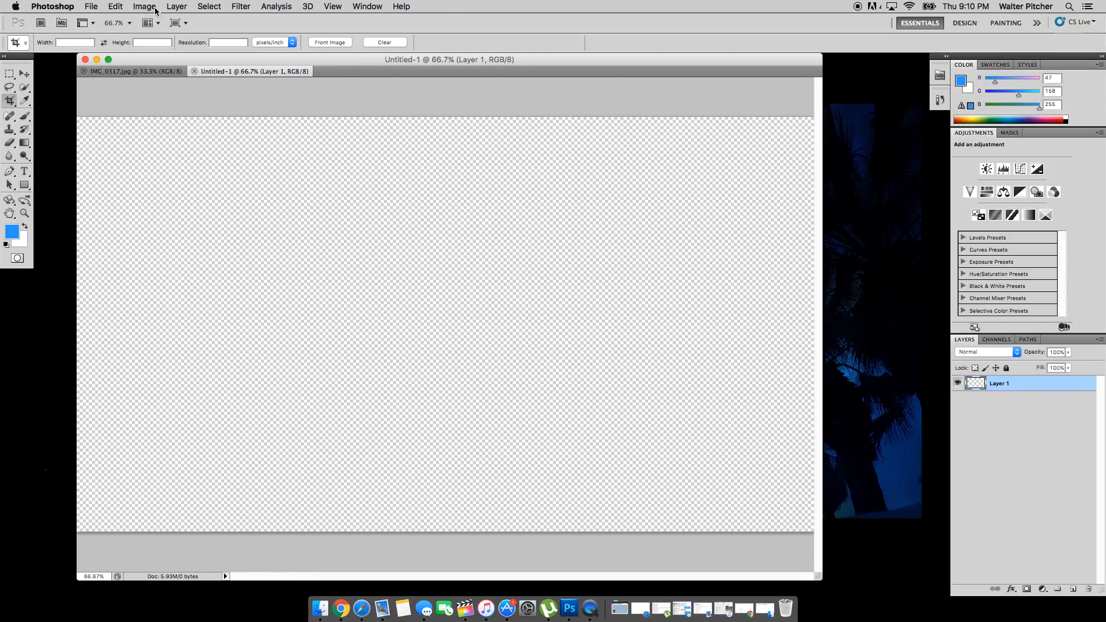
Place IMG_0317.jpg from the Desktop into the new blank document
{"action": "left_click", "coordinate": [91, 6]}
{"action": "left_click", "coordinate": [137, 237]}
{"action": "left_click", "coordinate": [500, 178]}
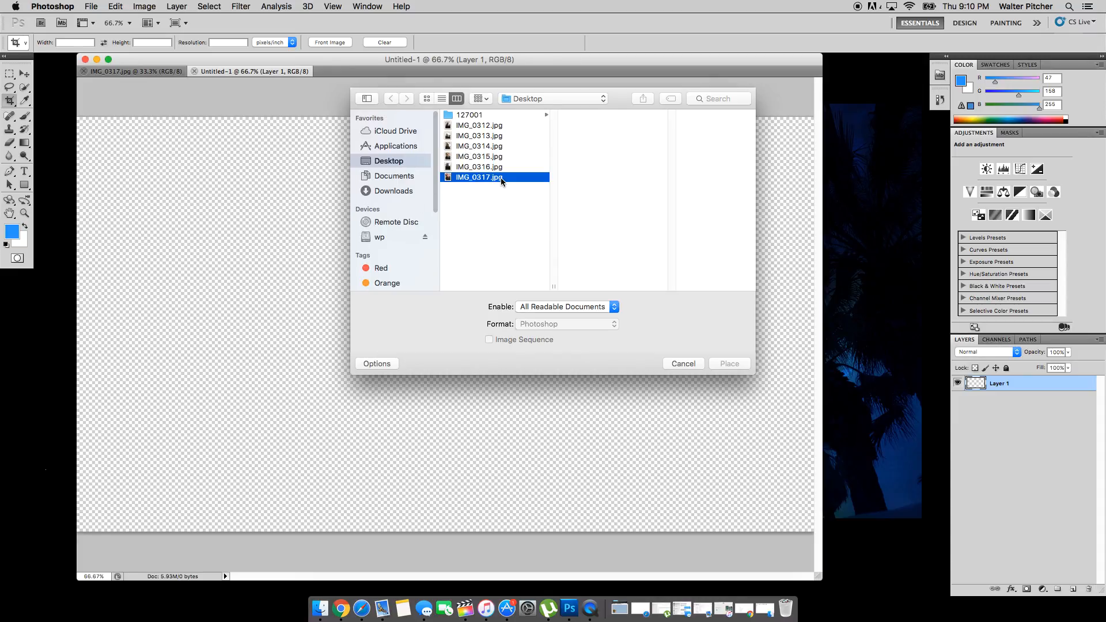
{"action": "left_click", "coordinate": [733, 364]}
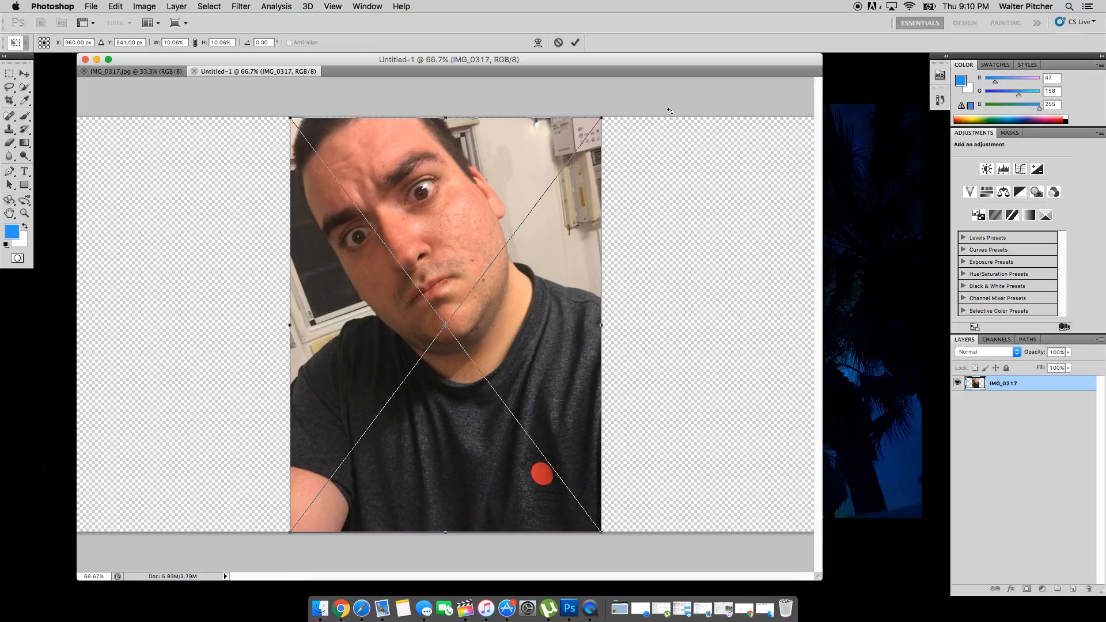
Scale the placed photo up proportionally to about 15% and enlarge the document window to expose the area around the canvas
{"action": "left_click_drag", "start_coordinate": [291, 117], "coordinate": [197, 127]}
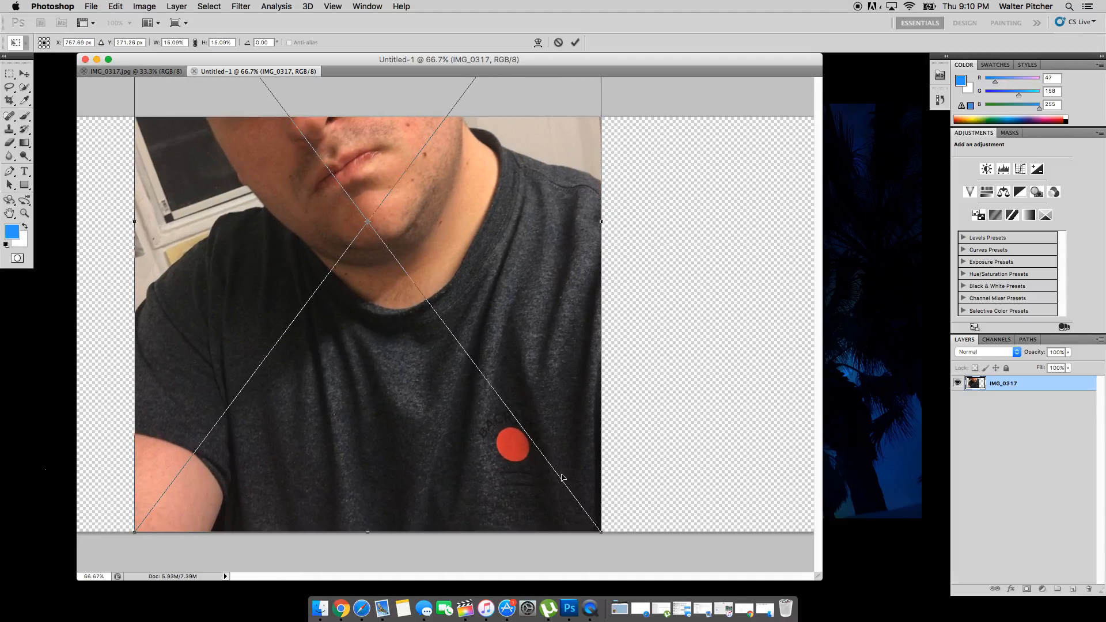
{"action": "key", "text": "super+minus"}
{"action": "key", "text": "super+minus"}
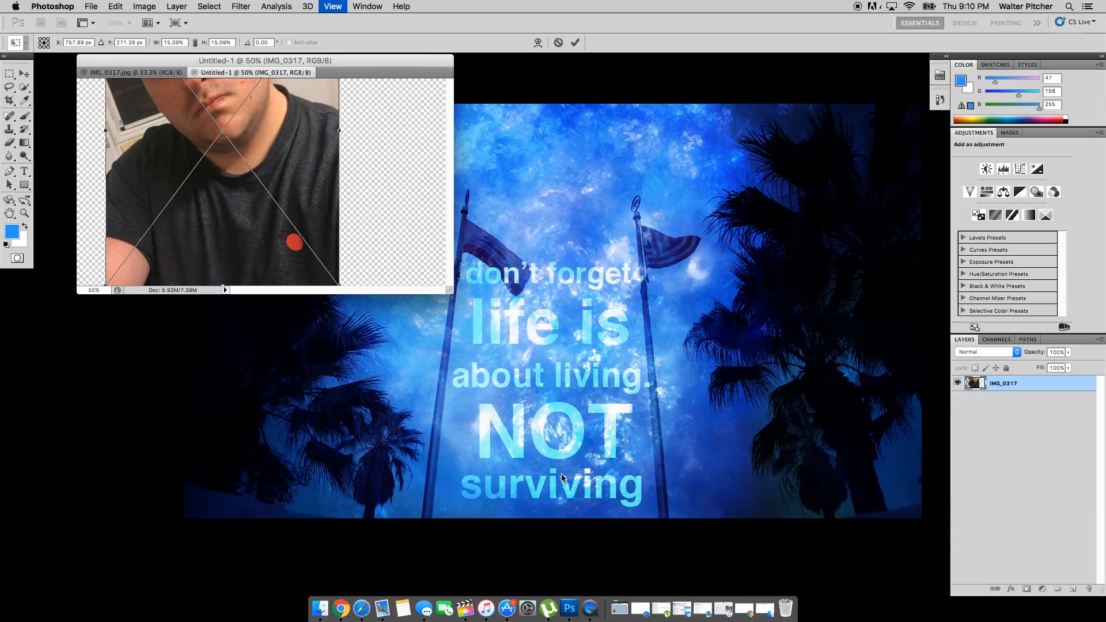
{"action": "key", "text": "super+equal"}
{"action": "key", "text": "super+equal"}
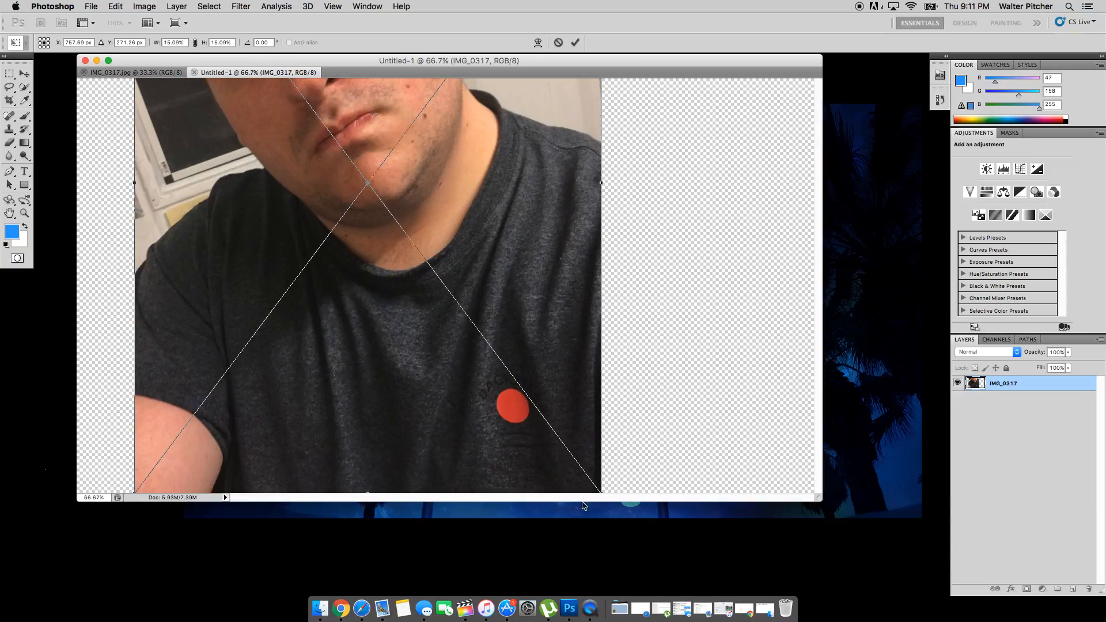
{"action": "left_click", "coordinate": [822, 503]}
{"action": "left_click", "coordinate": [821, 502]}
{"action": "left_click_drag", "start_coordinate": [819, 499], "coordinate": [924, 589]}
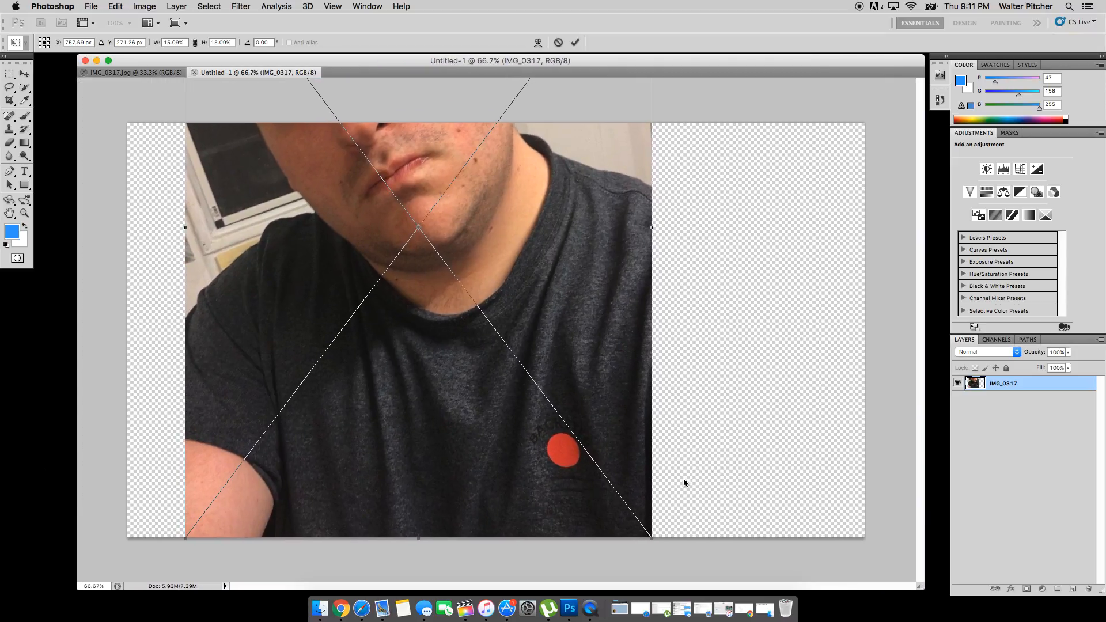
Enlarge the placed photo to about 26%, position it so the face fills the canvas, and commit the placement
{"action": "left_click_drag", "start_coordinate": [653, 542], "coordinate": [710, 407]}
{"action": "left_click_drag", "start_coordinate": [641, 319], "coordinate": [703, 509]}
{"action": "left_click_drag", "start_coordinate": [592, 293], "coordinate": [635, 360]}
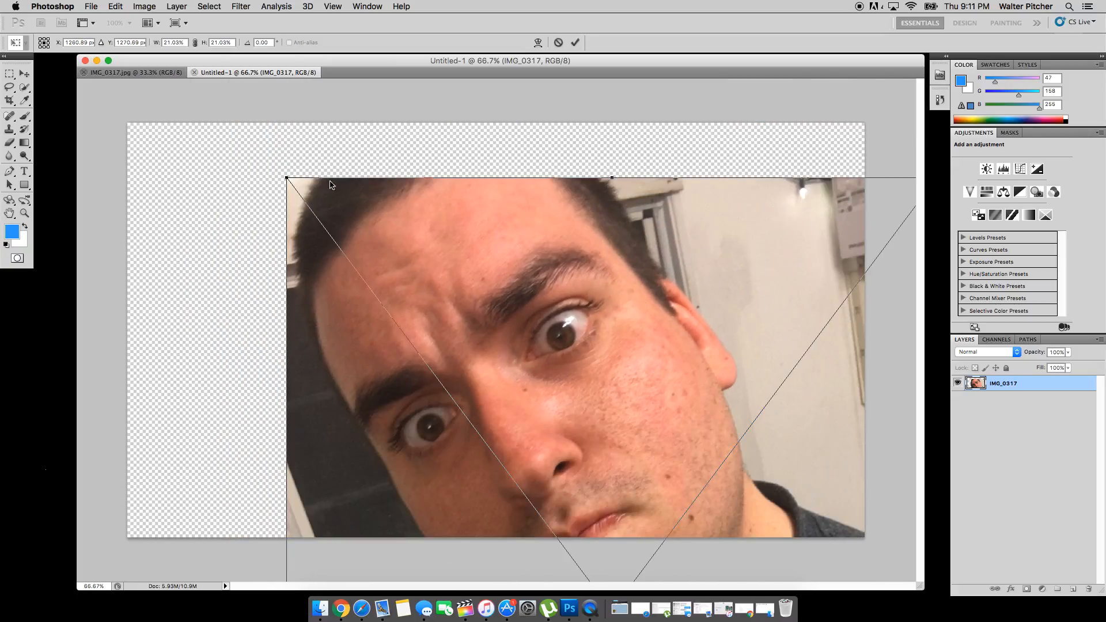
{"action": "left_click_drag", "start_coordinate": [292, 180], "coordinate": [163, 15]}
{"action": "left_click_drag", "start_coordinate": [16, 72], "coordinate": [10, 63]}
{"action": "left_click_drag", "start_coordinate": [461, 215], "coordinate": [440, 267]}
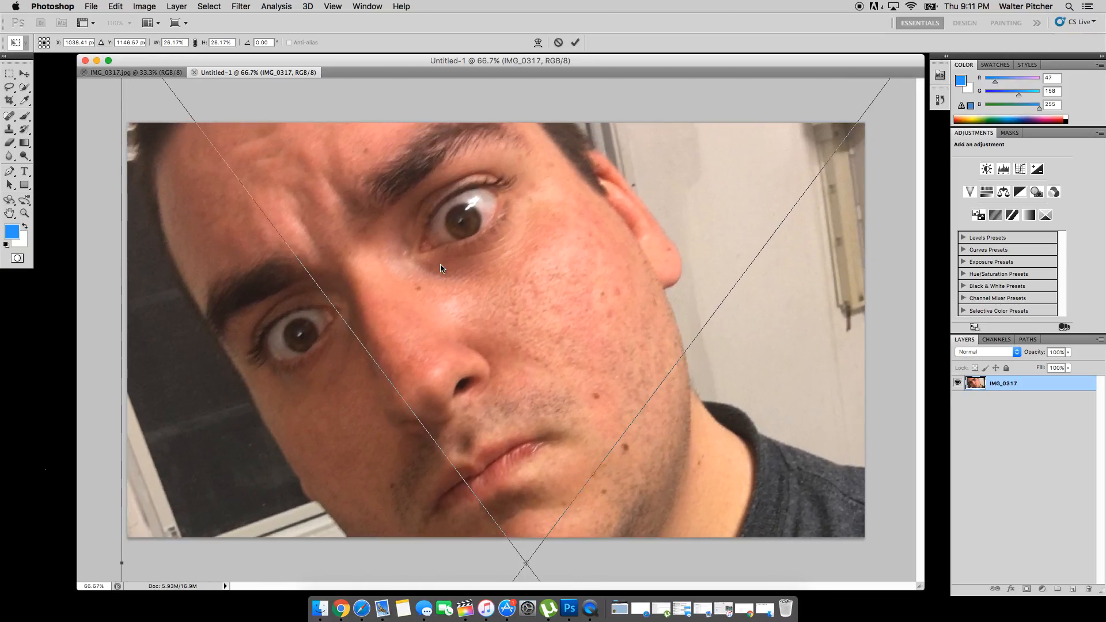
{"action": "key", "text": "Return"}
Compare the face detail in the original IMG_0317.jpg and in the enlarged placed copy, both at 100% zoom
{"action": "left_click", "coordinate": [146, 73]}
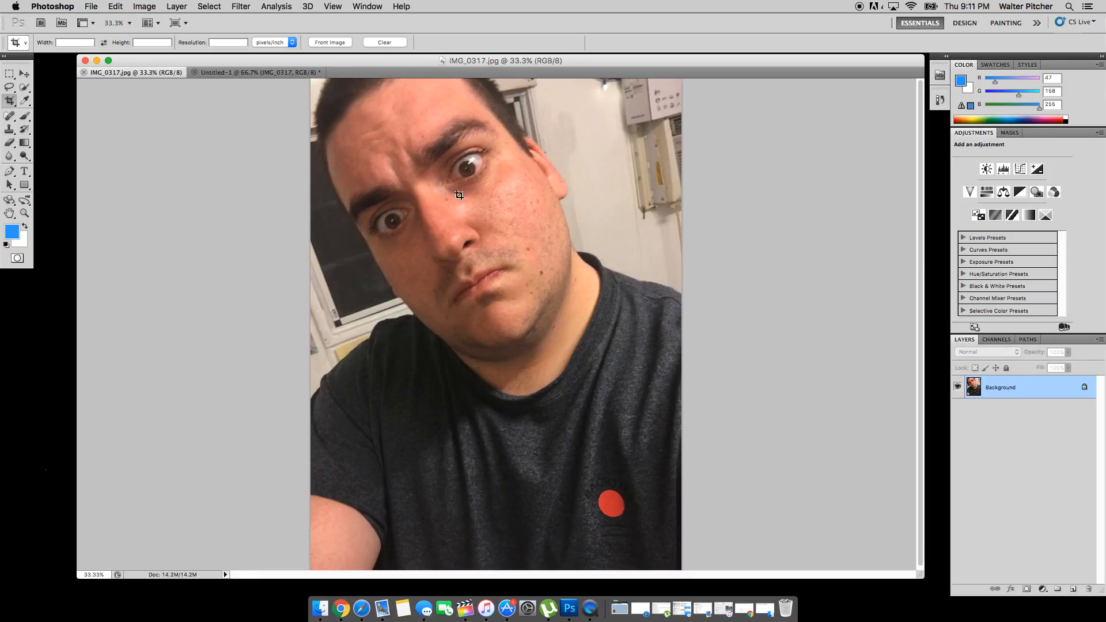
{"action": "left_click", "coordinate": [256, 72]}
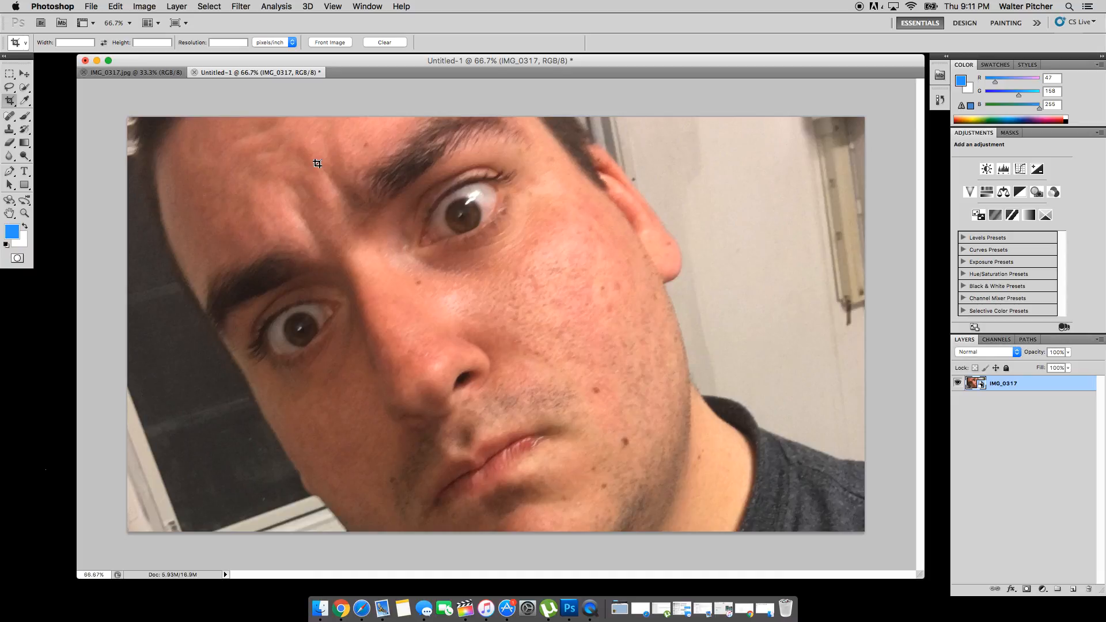
{"action": "key", "text": "super+equal"}
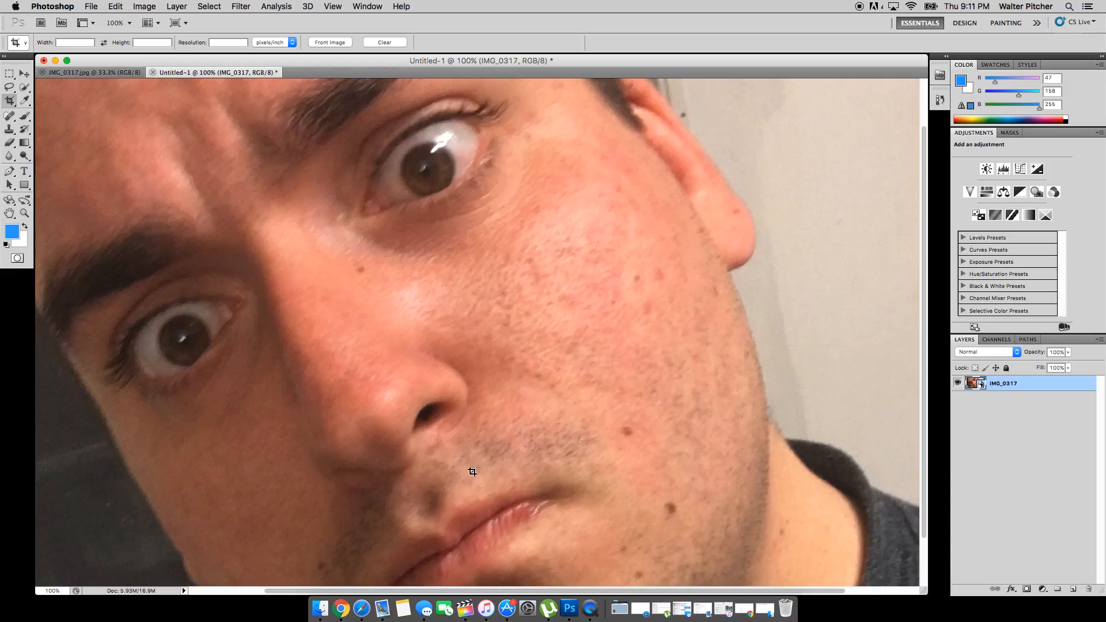
{"action": "left_click", "coordinate": [95, 73]}
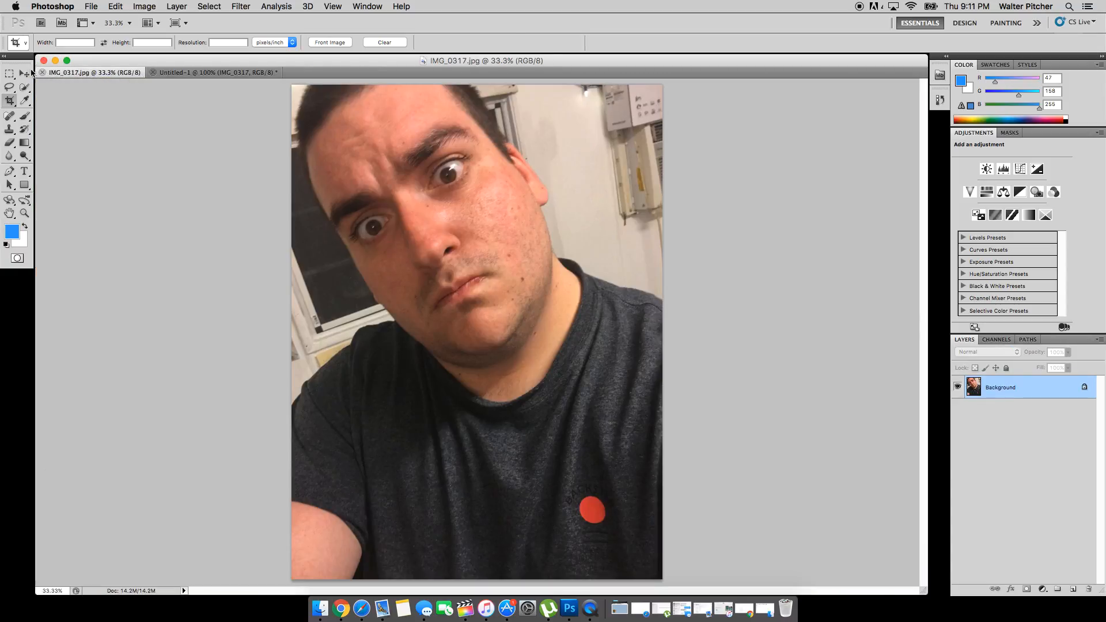
{"action": "left_click", "coordinate": [25, 74]}
{"action": "key", "text": "super+1"}
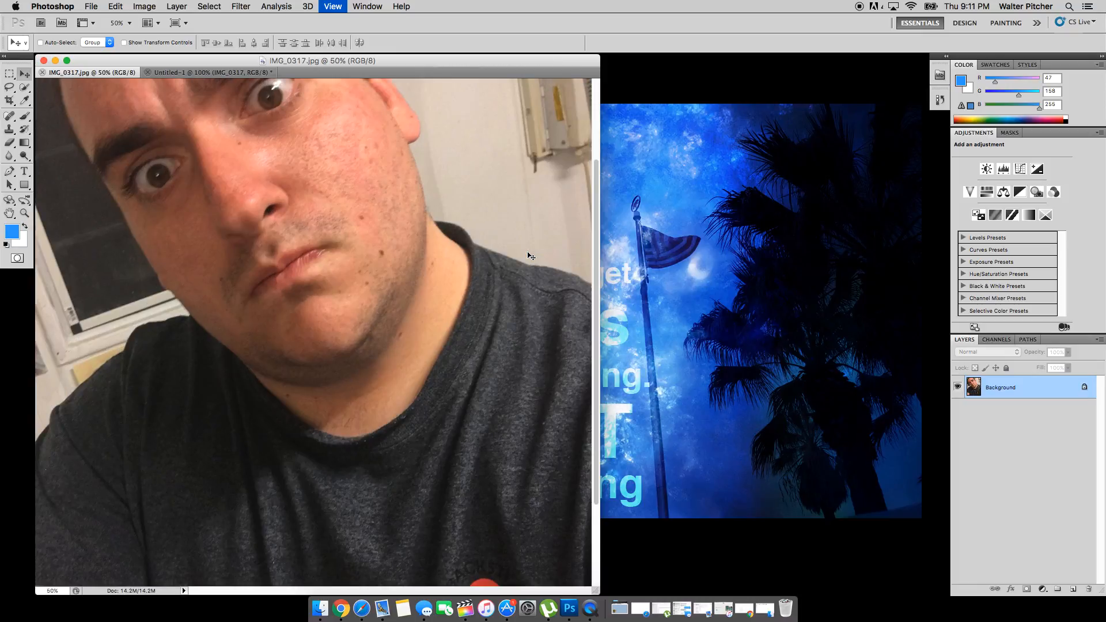
{"action": "scroll", "coordinate": [531, 256], "scroll_direction": "up", "scroll_amount": 5}
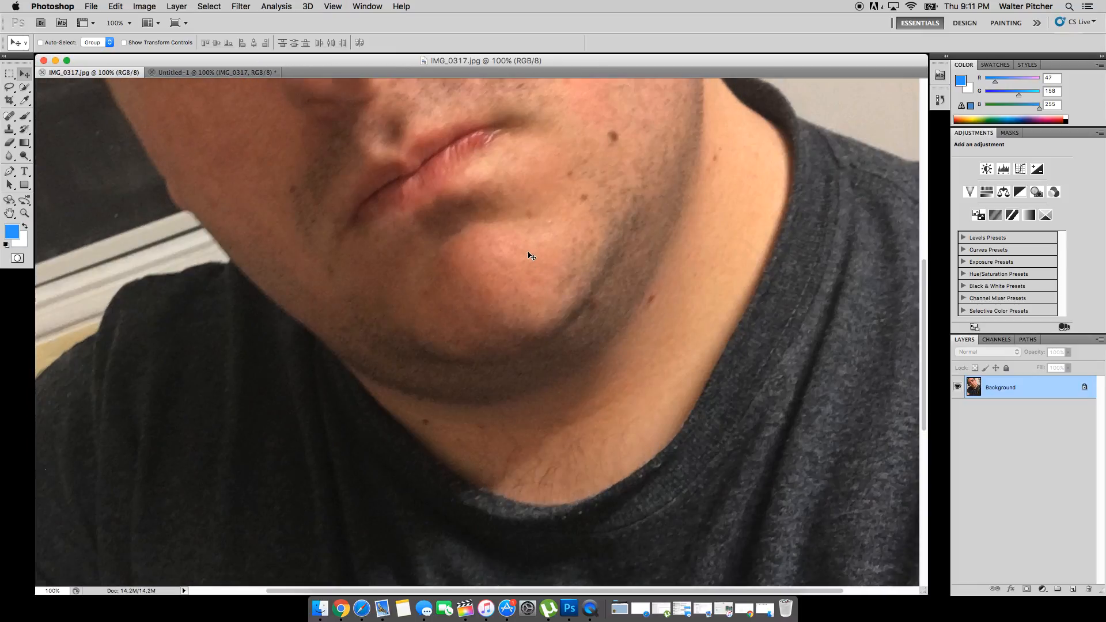
{"action": "scroll", "coordinate": [530, 256], "scroll_direction": "up", "scroll_amount": 6}
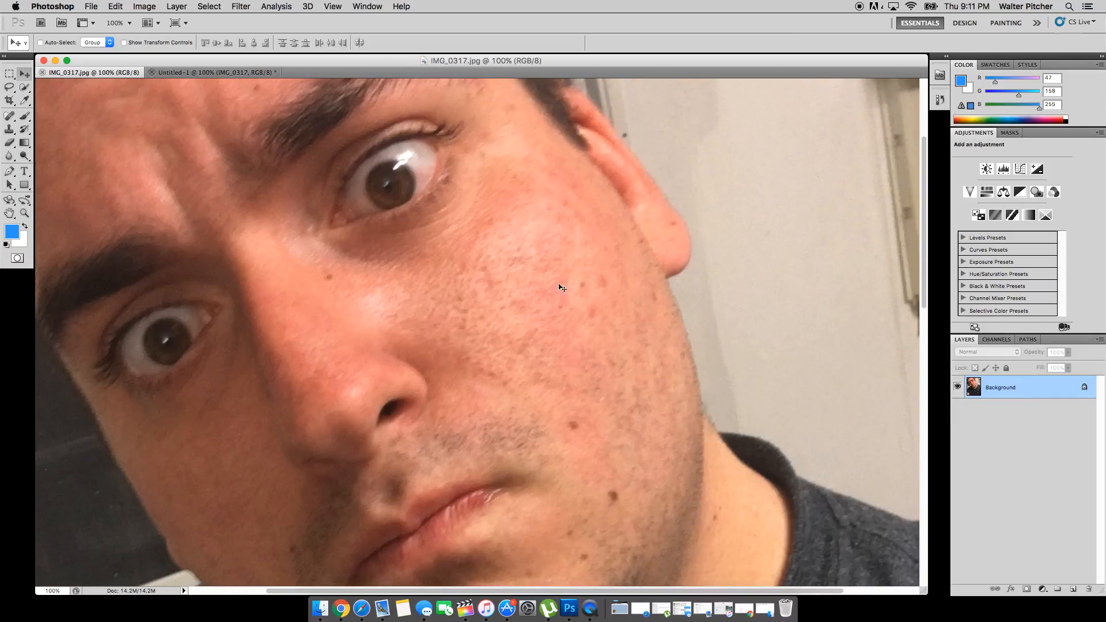
{"action": "left_click", "coordinate": [185, 72]}
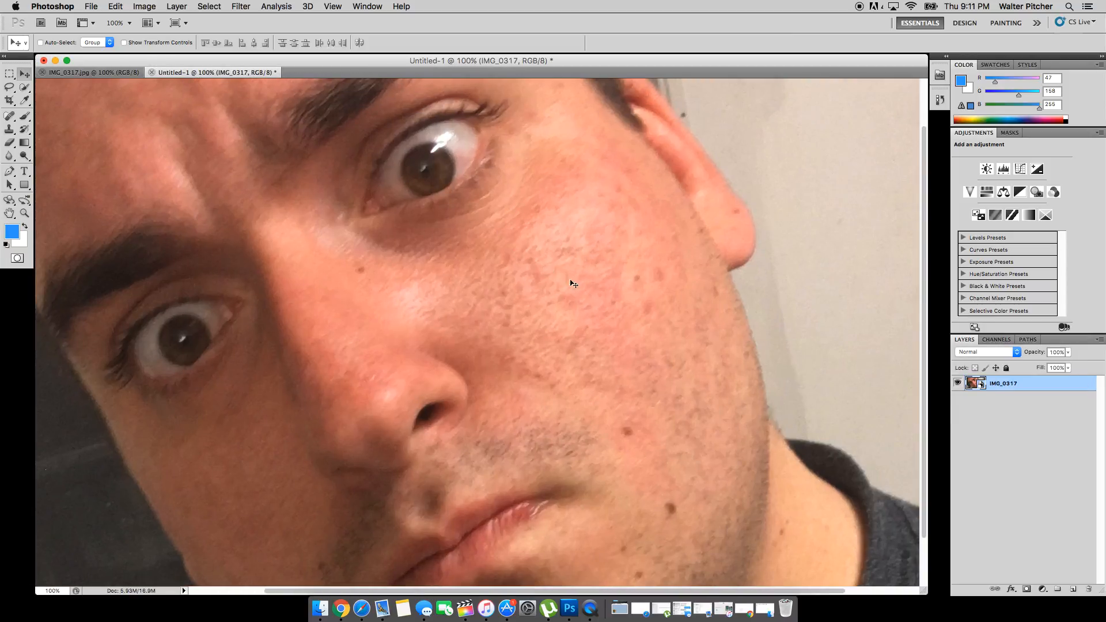
{"action": "left_click", "coordinate": [115, 73]}
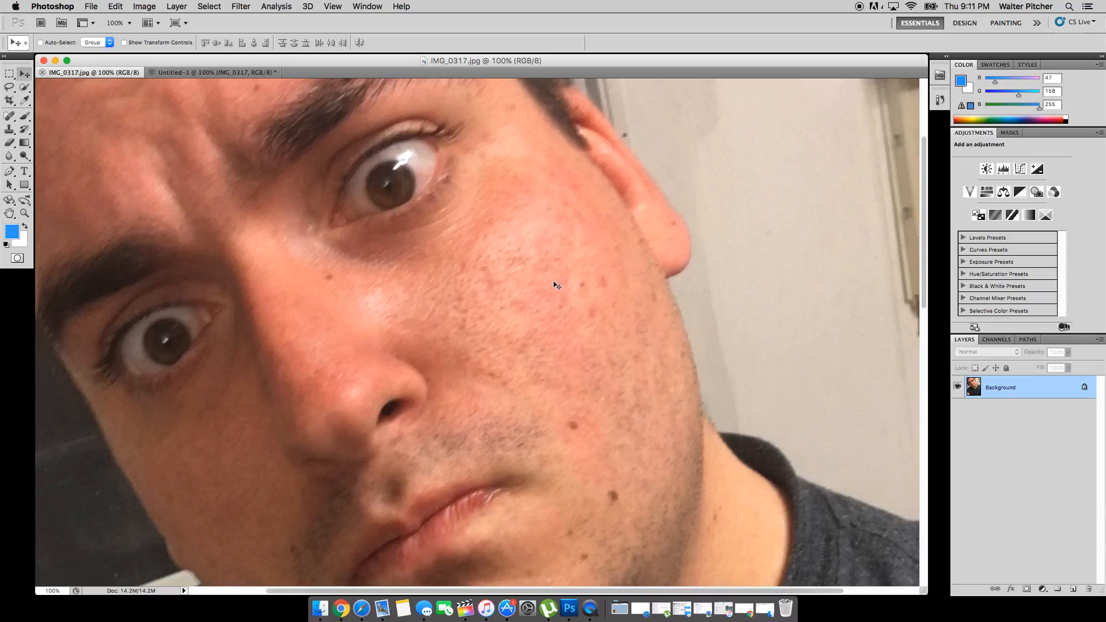
{"action": "left_click", "coordinate": [191, 74]}
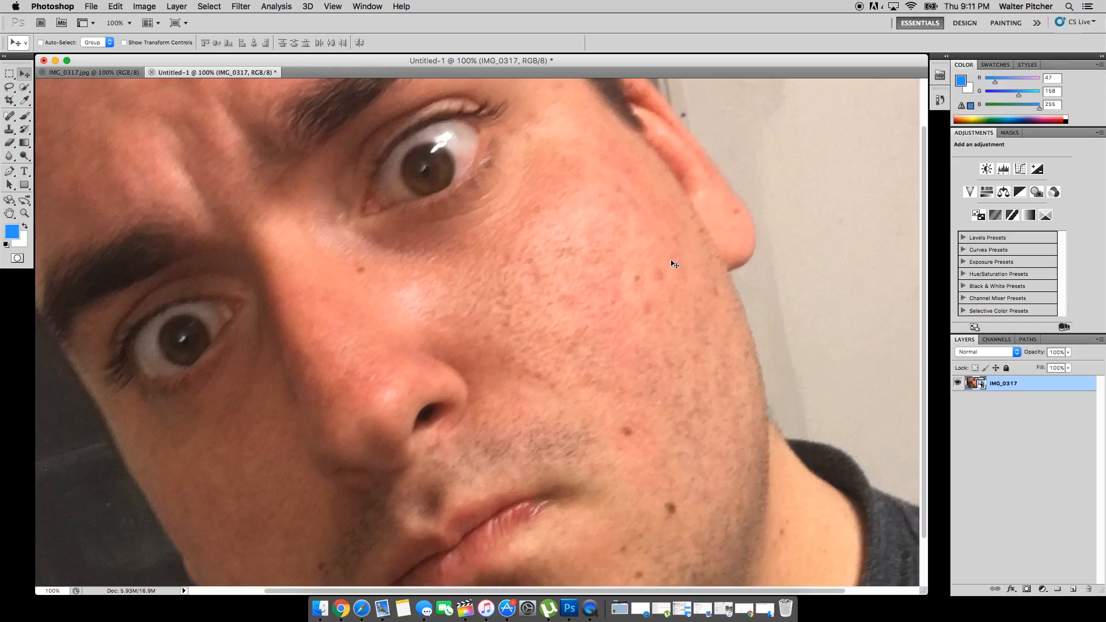
Close the original IMG_0317.jpg document and reposition the Untitled-1 window in the workspace
{"action": "left_click", "coordinate": [42, 72]}
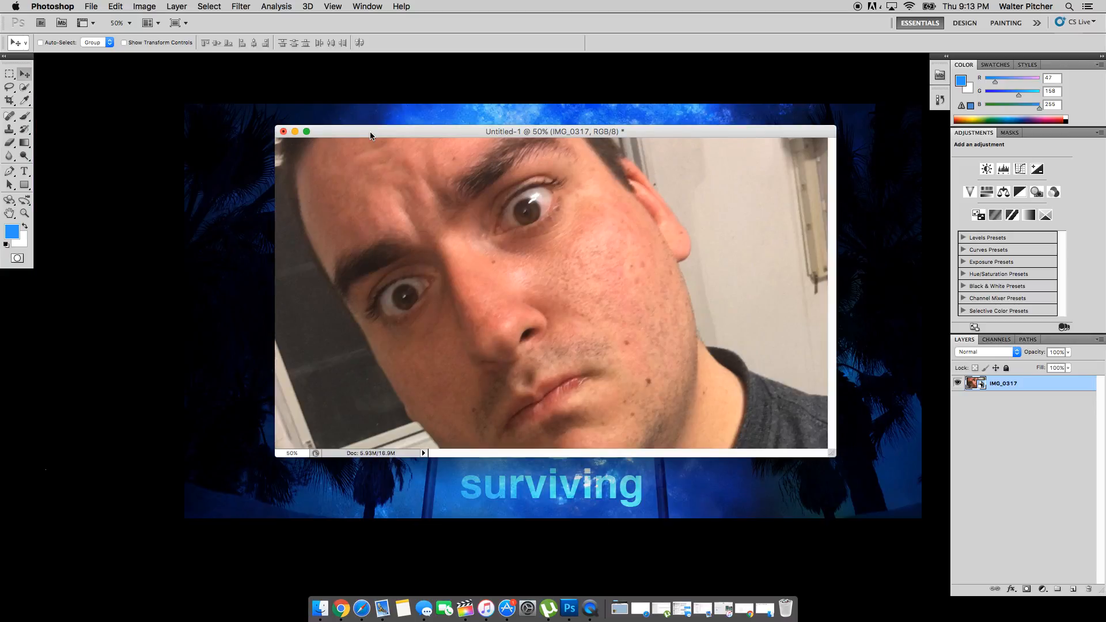
{"action": "left_click_drag", "start_coordinate": [371, 135], "coordinate": [268, 102]}
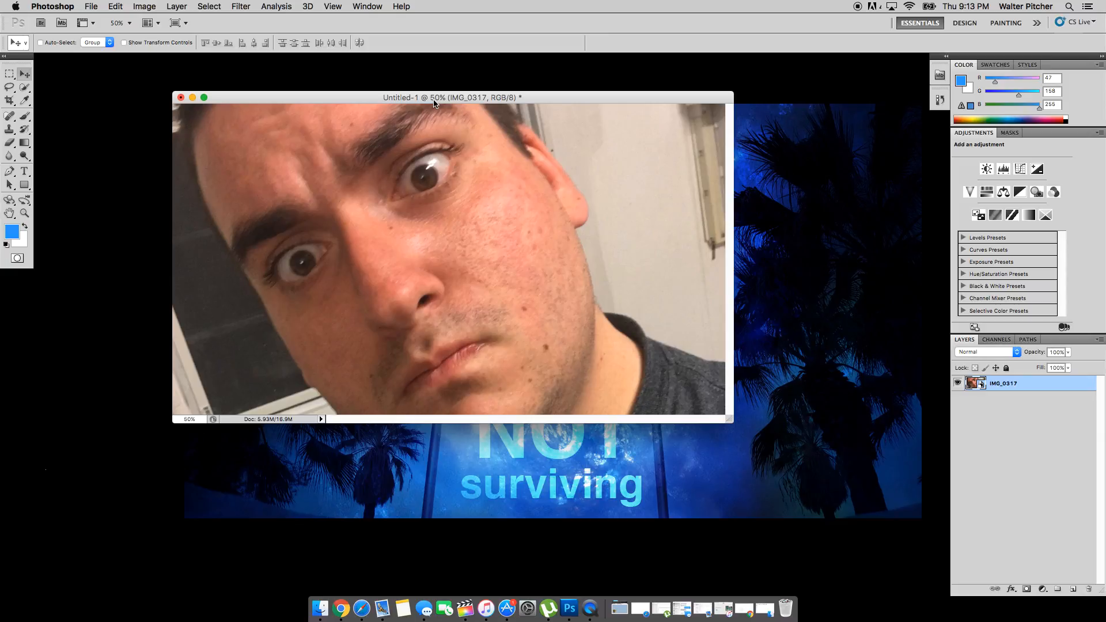
{"action": "left_click_drag", "start_coordinate": [451, 97], "coordinate": [365, 74]}
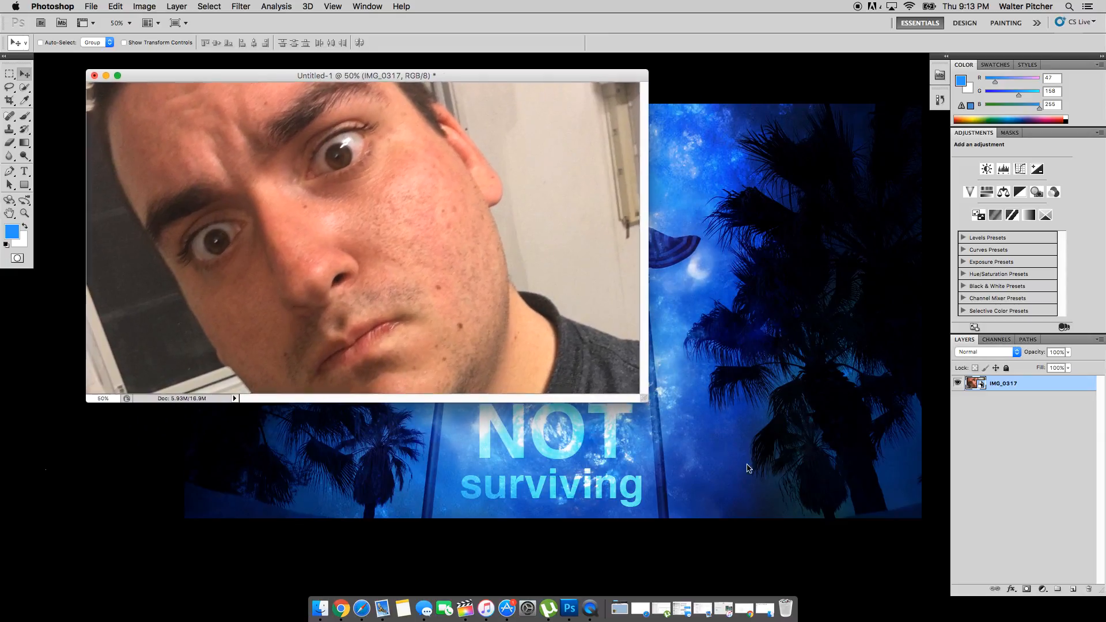
Zoom the Untitled-1 document to 66.7% and position its window clear of the tools and layer list
{"action": "left_click_drag", "start_coordinate": [642, 399], "coordinate": [891, 556]}
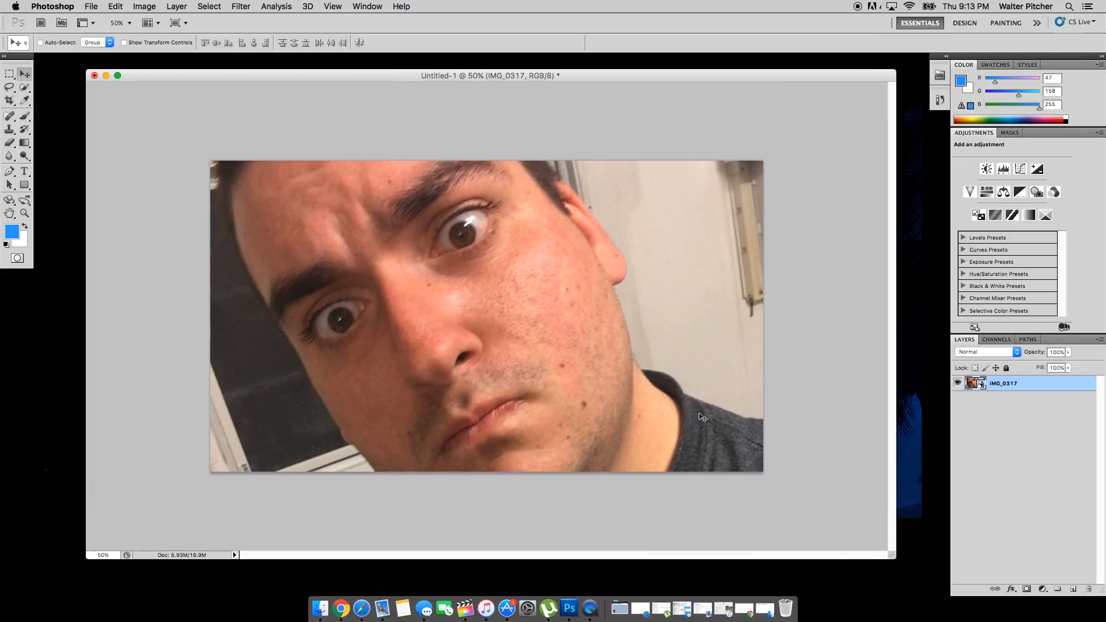
{"action": "key", "text": "super+equal"}
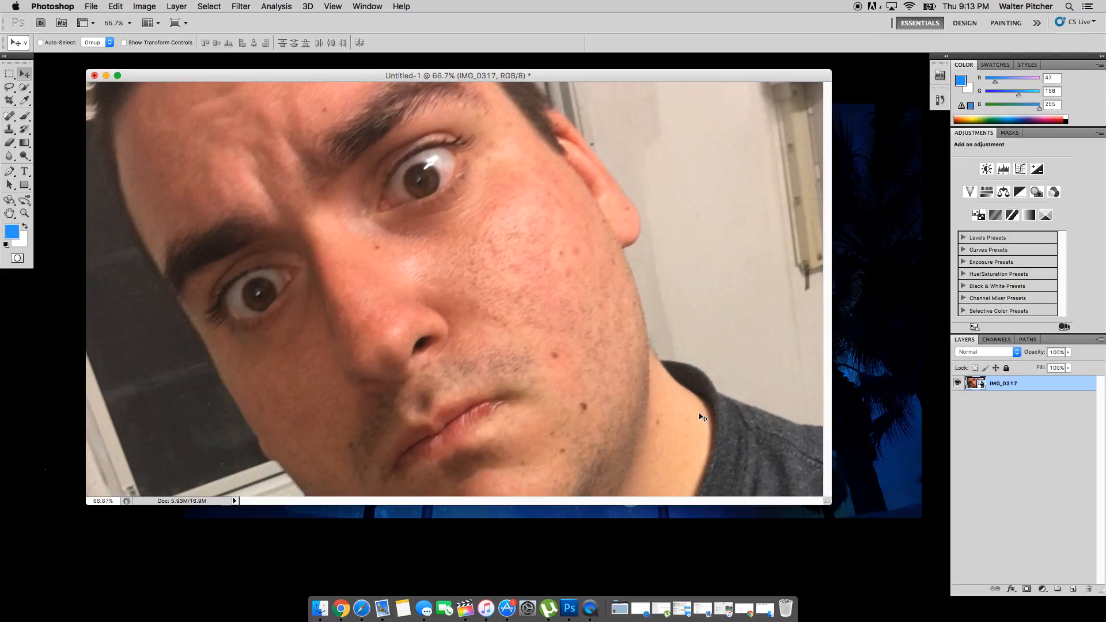
{"action": "key", "text": "super+equal"}
{"action": "key", "text": "super+minus"}
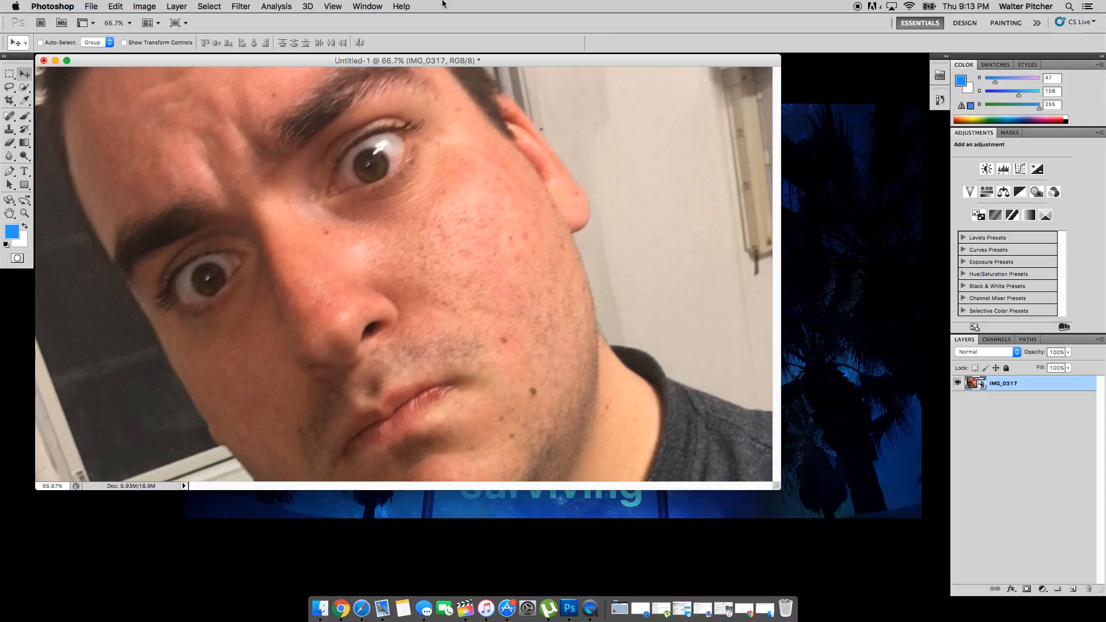
{"action": "left_click_drag", "start_coordinate": [406, 60], "coordinate": [510, 85]}
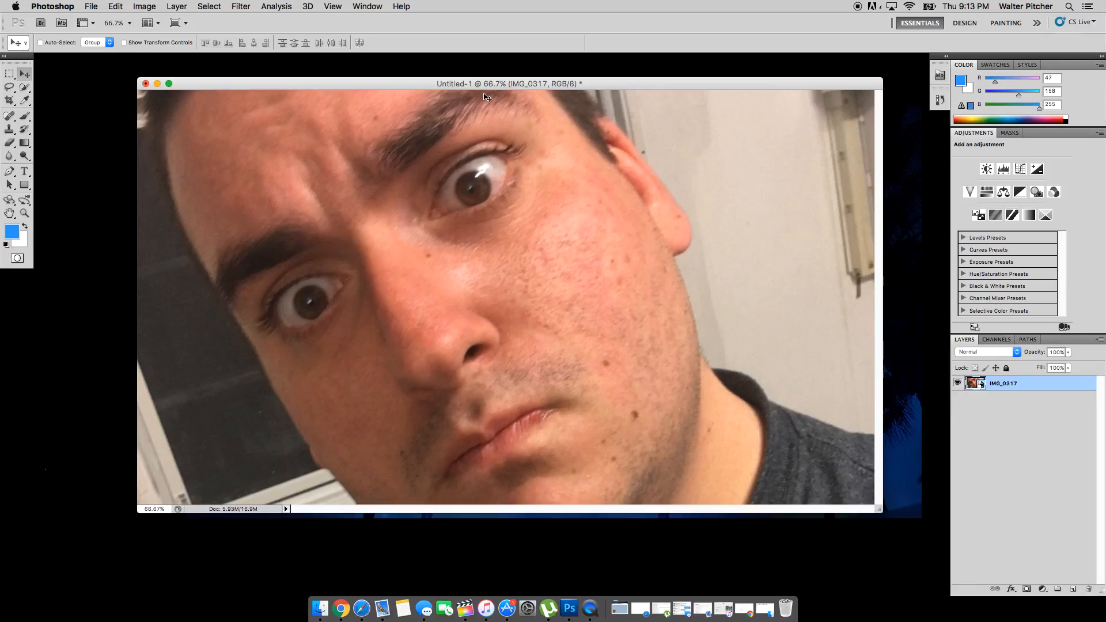
{"action": "left_click_drag", "start_coordinate": [480, 90], "coordinate": [462, 88]}
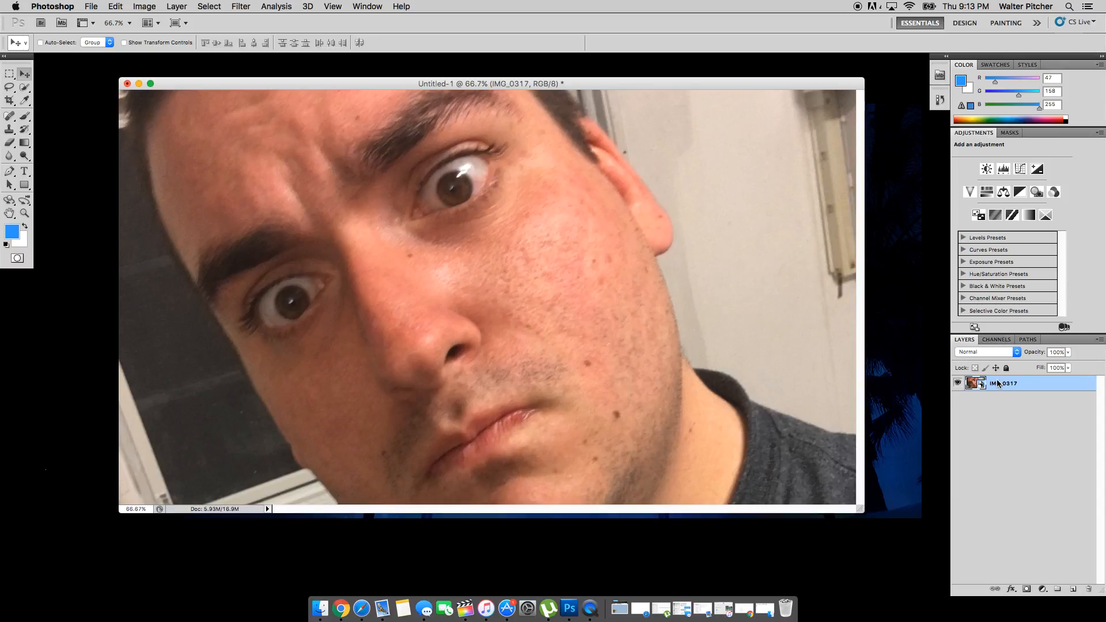
Duplicate the IMG_0317 layer and rename the copy "back"
{"action": "left_click", "coordinate": [1000, 408]}
{"action": "left_click", "coordinate": [1007, 388]}
{"action": "left_click_drag", "start_coordinate": [1020, 384], "coordinate": [1017, 409]}
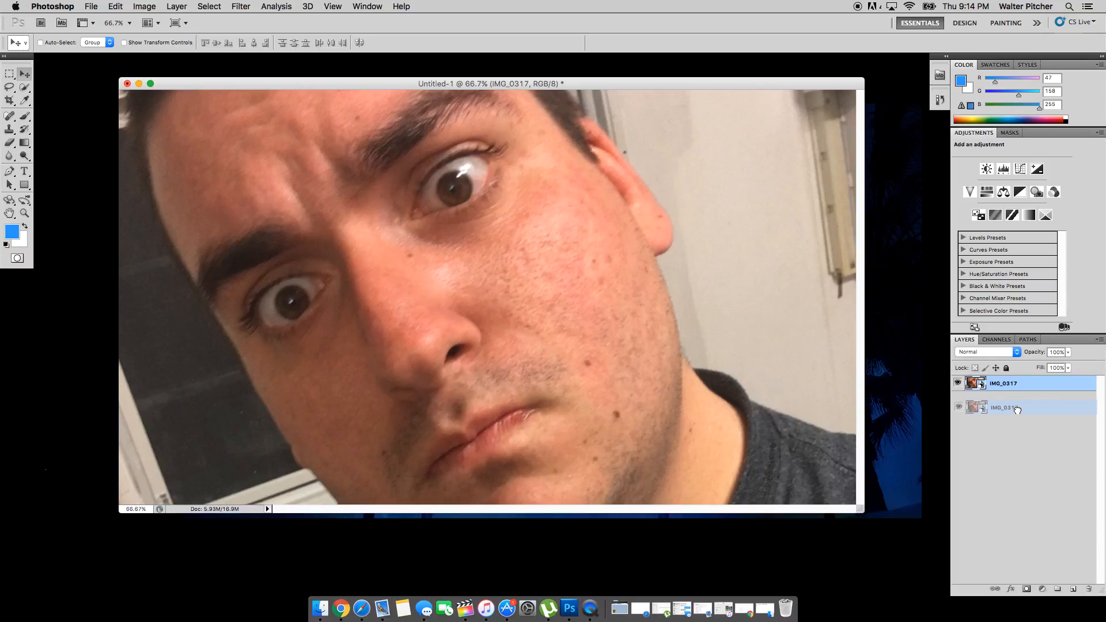
{"action": "left_click_drag", "start_coordinate": [1017, 411], "coordinate": [1076, 589]}
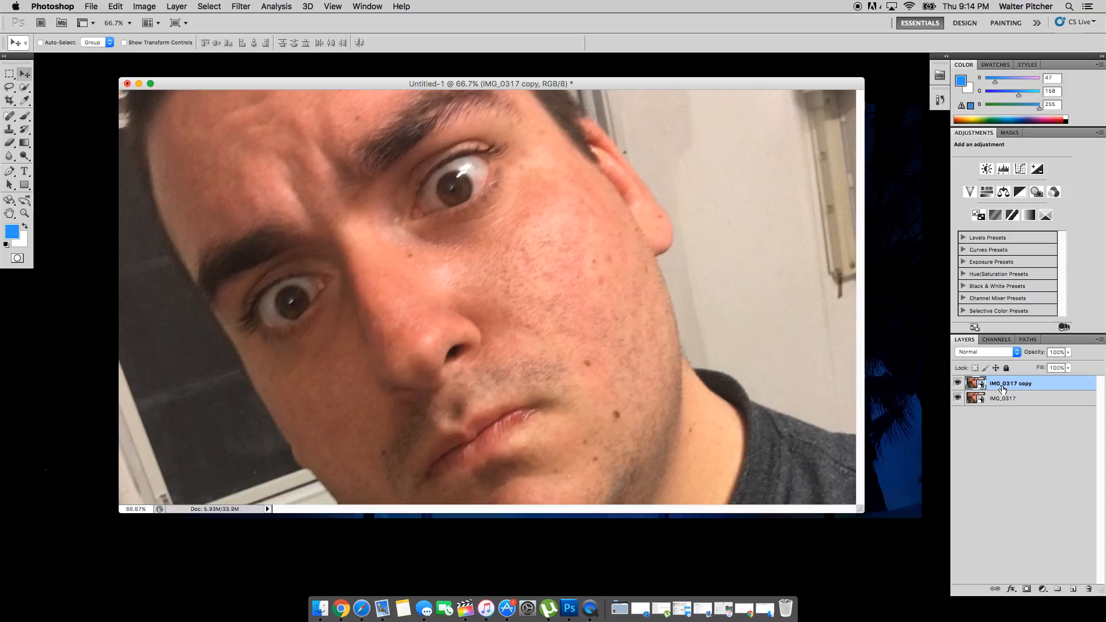
{"action": "double_click", "coordinate": [1014, 384]}
{"action": "type", "text": "back"}
{"action": "key", "text": "Return"}
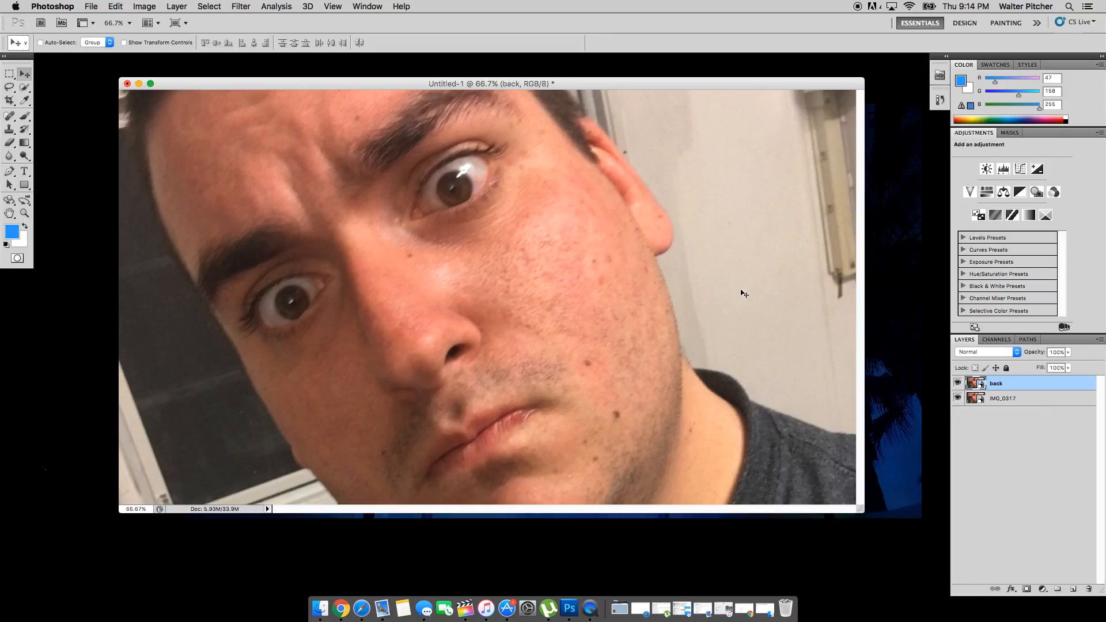
Hide and show the IMG_0317 and back layers to check what each contributes to the image
{"action": "left_click", "coordinate": [957, 398]}
{"action": "left_click", "coordinate": [957, 384]}
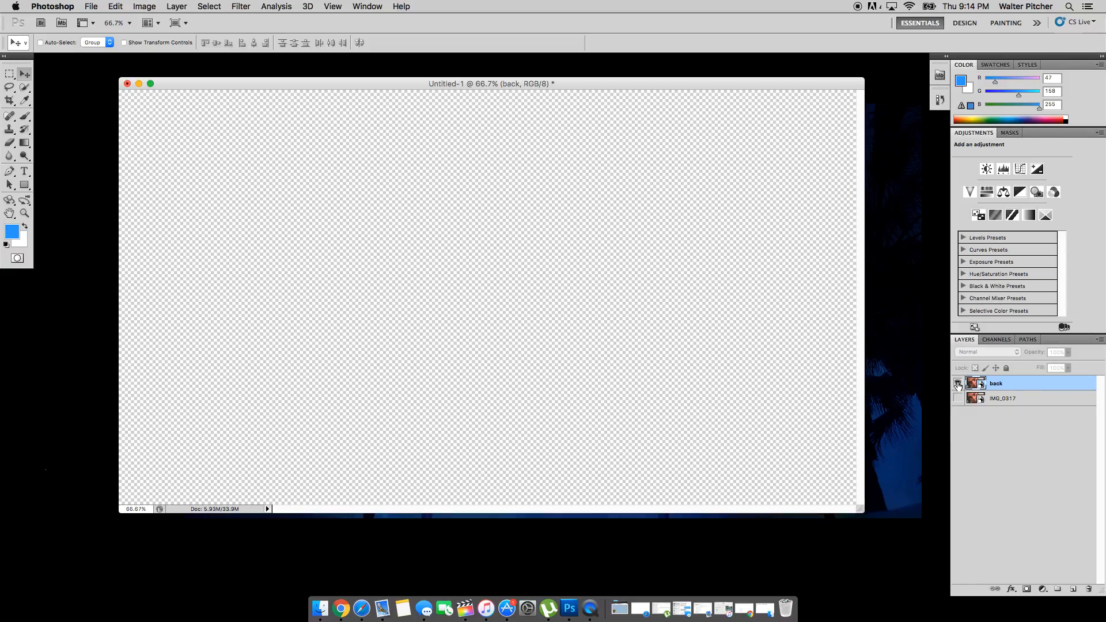
{"action": "left_click", "coordinate": [957, 385]}
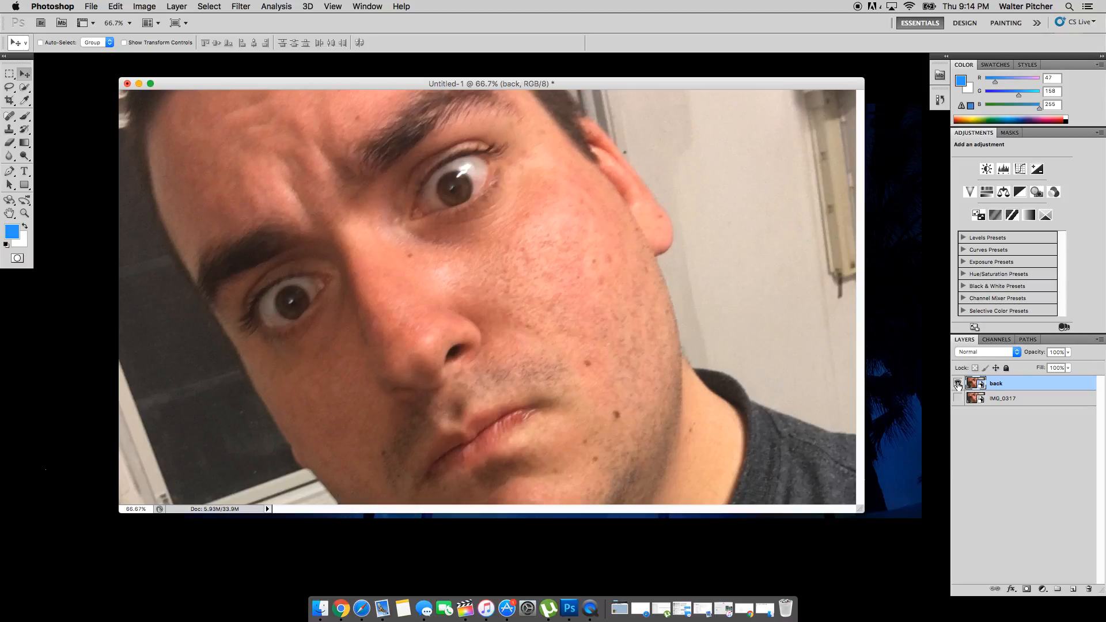
{"action": "left_click", "coordinate": [958, 398]}
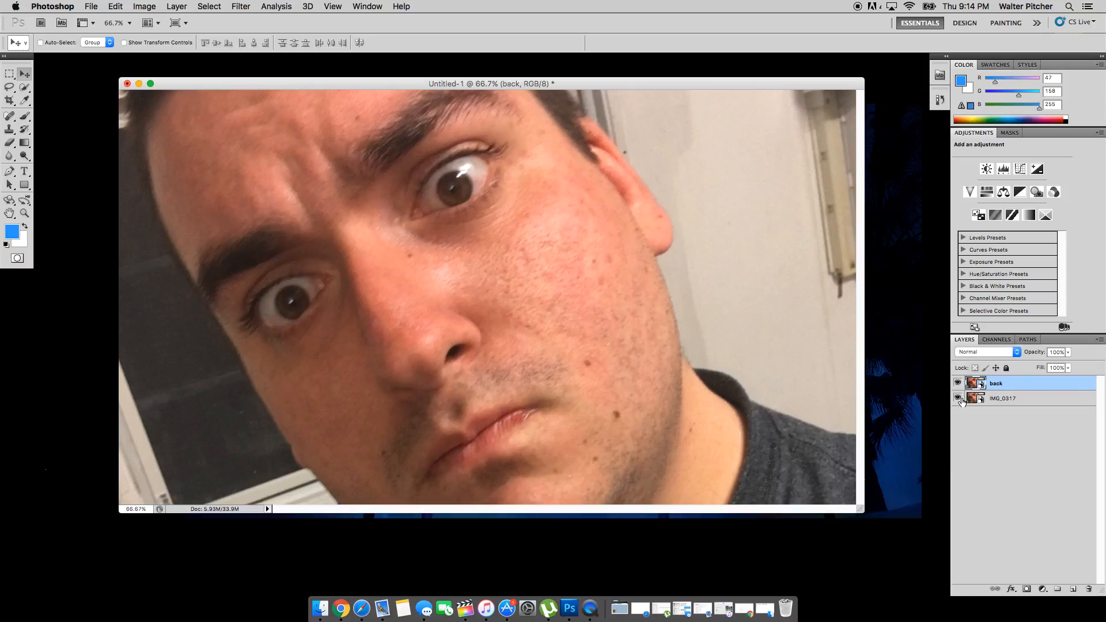
{"action": "left_click", "coordinate": [1067, 353]}
{"action": "mouse_move", "coordinate": [1068, 363]}
{"action": "left_mouse_down"}
{"action": "mouse_move", "coordinate": [1047, 364]}
{"action": "mouse_move", "coordinate": [1074, 357]}
{"action": "left_mouse_up"}
{"action": "left_click", "coordinate": [1074, 357]}
{"action": "left_click", "coordinate": [1042, 590]}
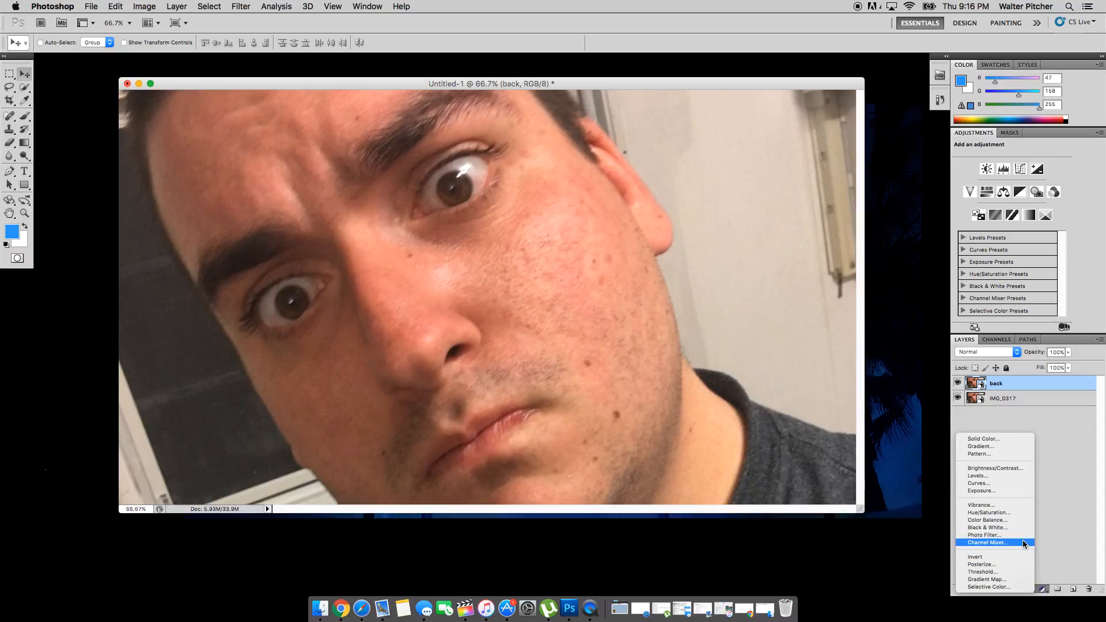
{"action": "left_click", "coordinate": [1057, 535]}
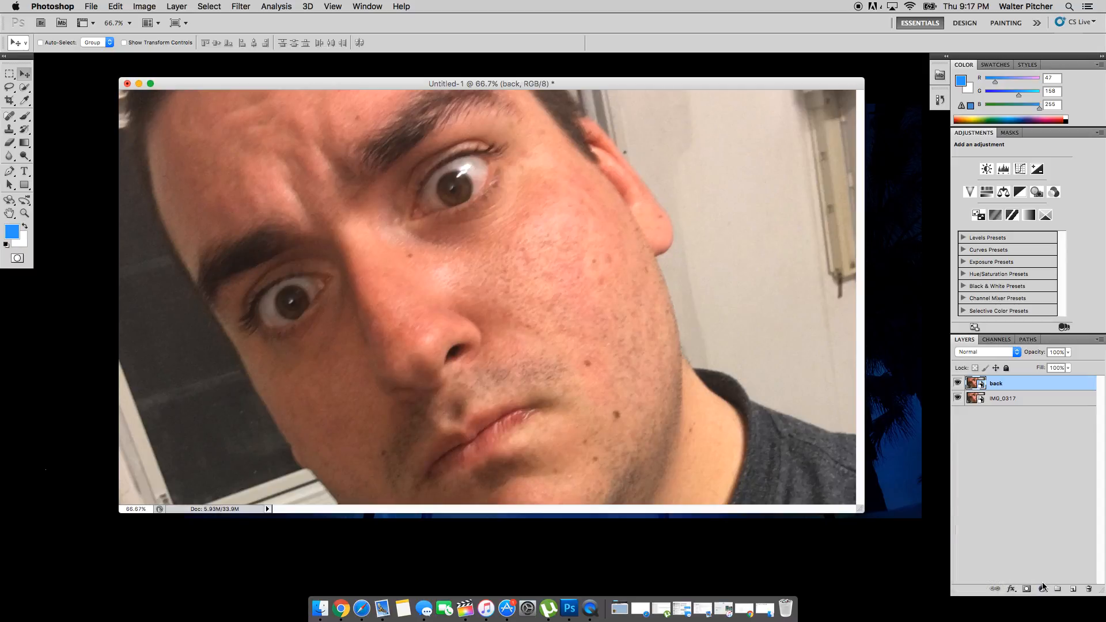
Add a Brightness/Contrast adjustment layer above back with brightness 81 and contrast 100
{"action": "left_click", "coordinate": [1040, 590]}
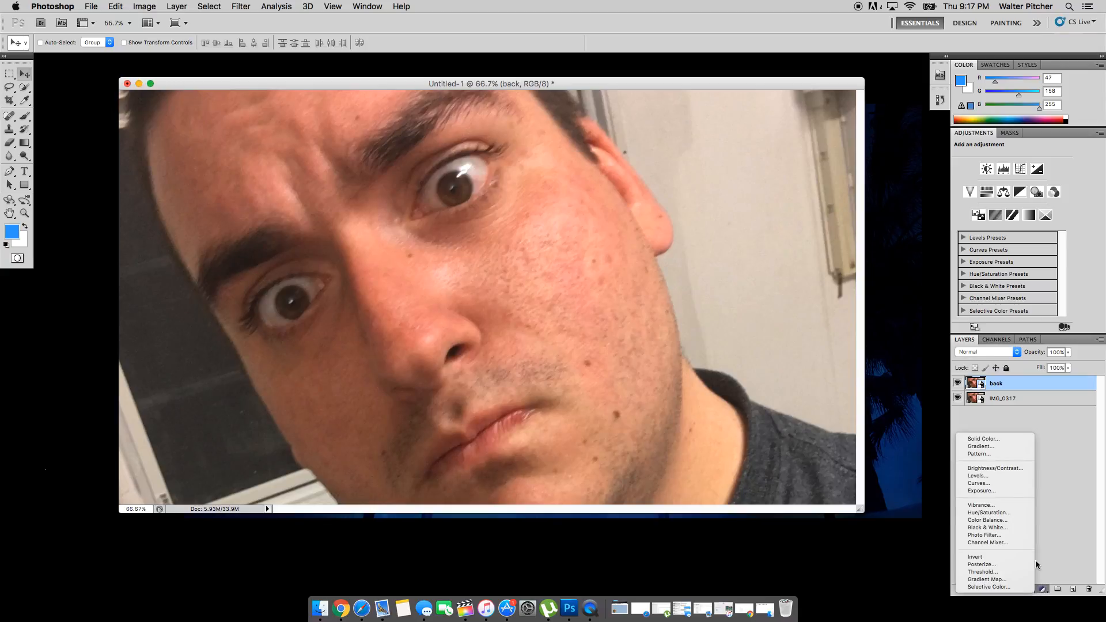
{"action": "left_click", "coordinate": [1003, 468]}
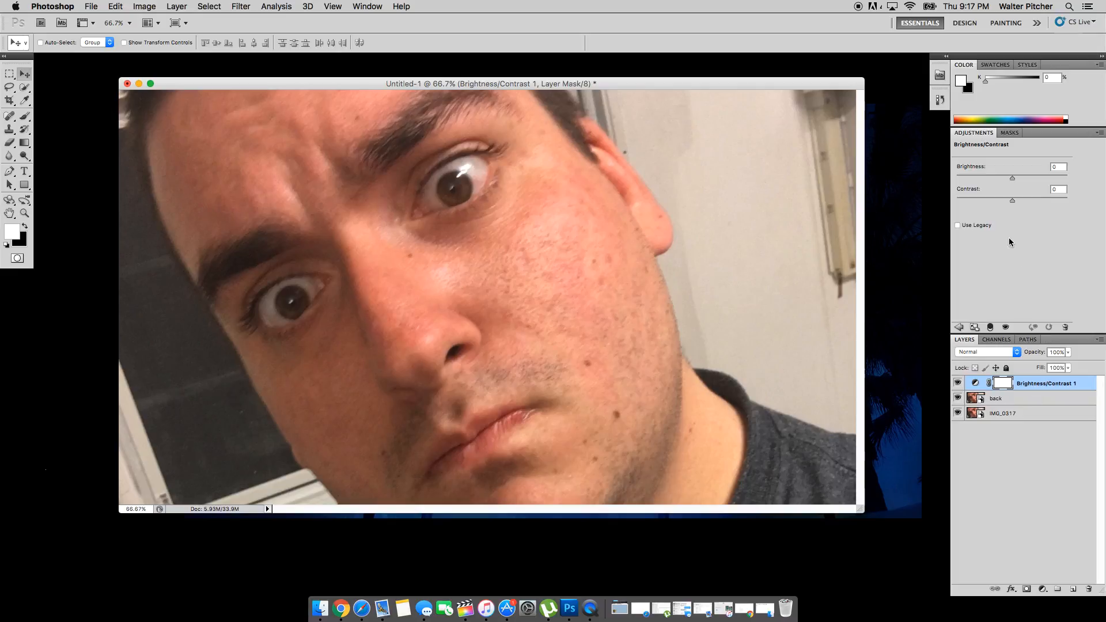
{"action": "left_click_drag", "start_coordinate": [1016, 180], "coordinate": [1090, 238]}
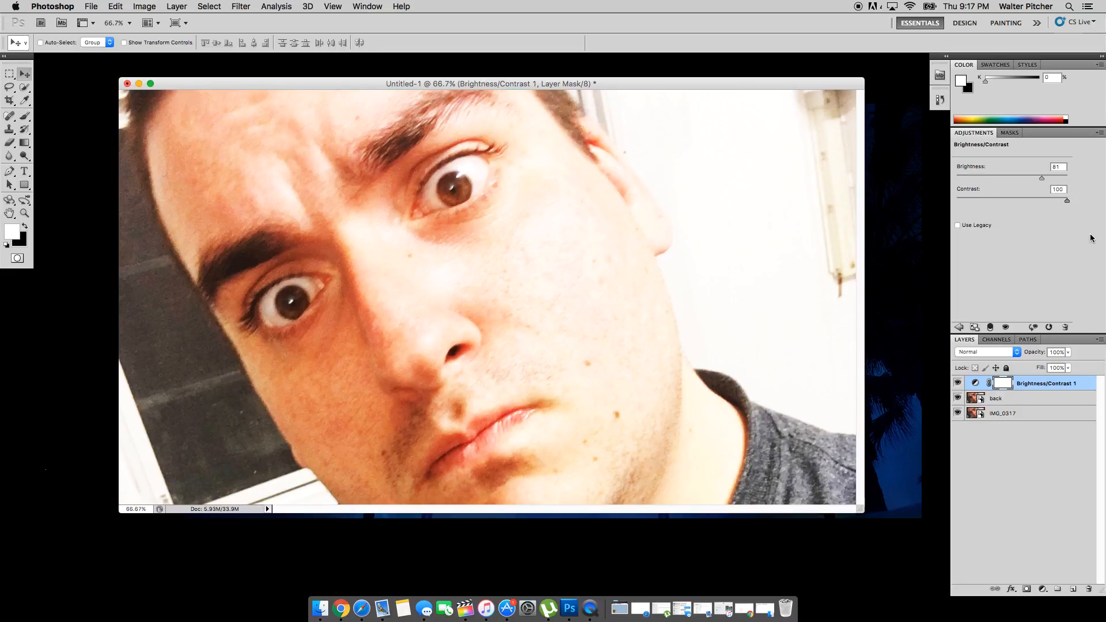
{"action": "left_click", "coordinate": [1058, 444]}
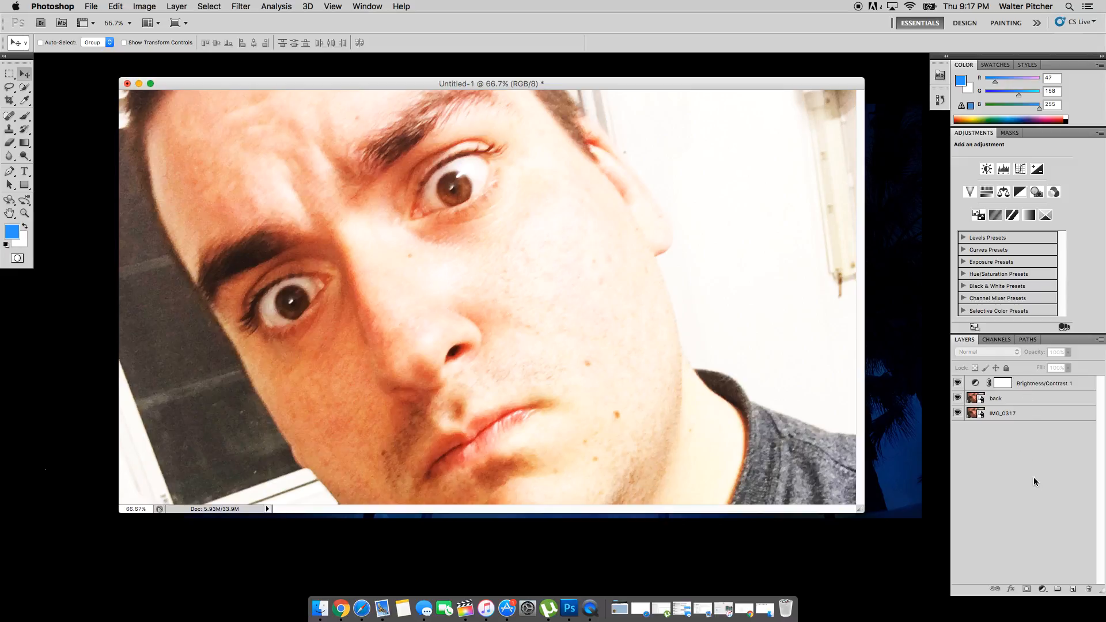
Add a Color Balance adjustment layer directly above back and set the midtones Cyan–Red value to +100
{"action": "left_click", "coordinate": [1016, 398]}
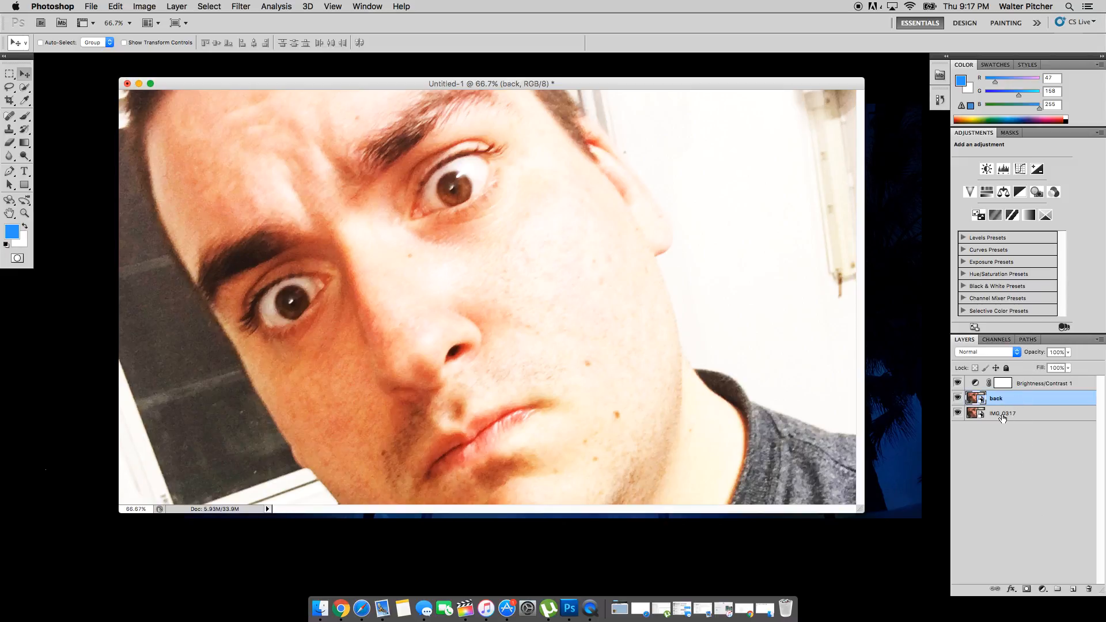
{"action": "left_click", "coordinate": [1043, 589]}
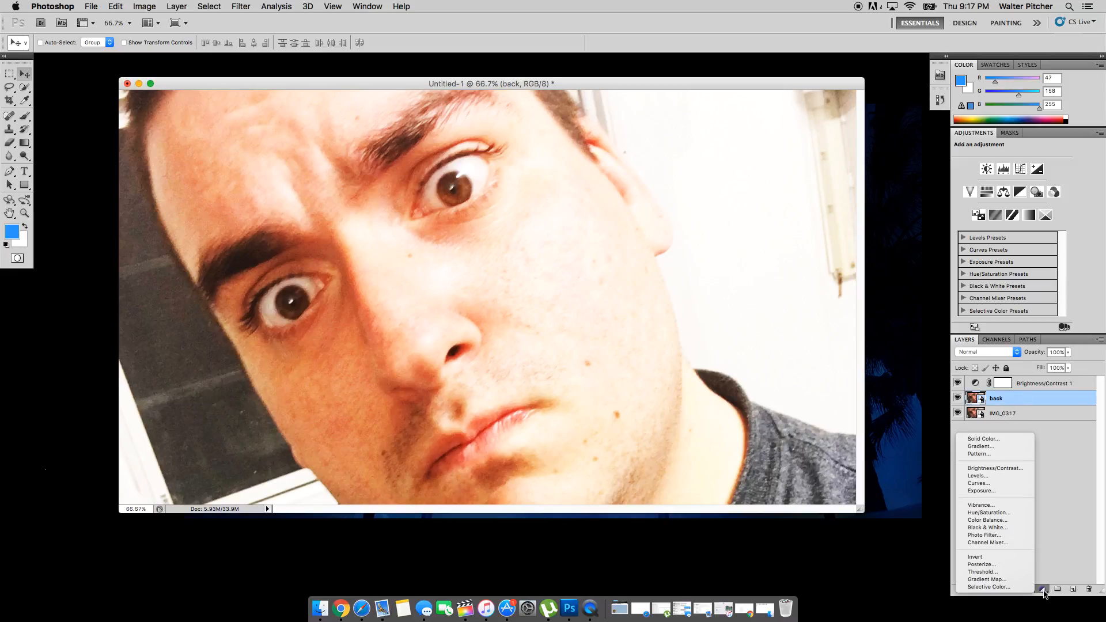
{"action": "left_click", "coordinate": [1000, 520]}
{"action": "left_click_drag", "start_coordinate": [1001, 226], "coordinate": [1040, 224]}
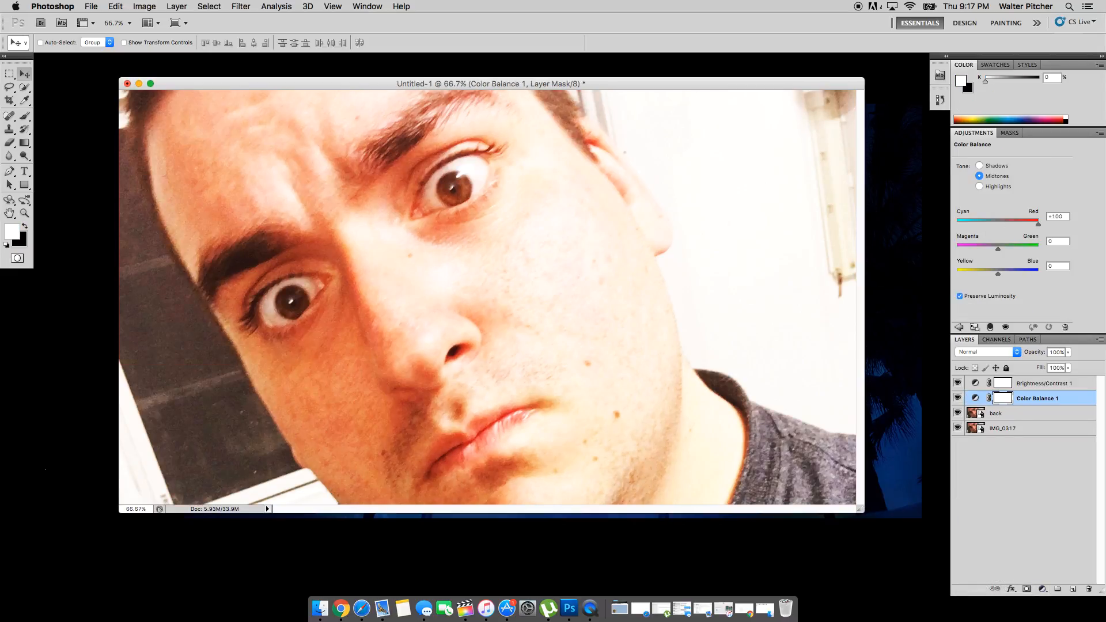
{"action": "left_click", "coordinate": [1007, 481]}
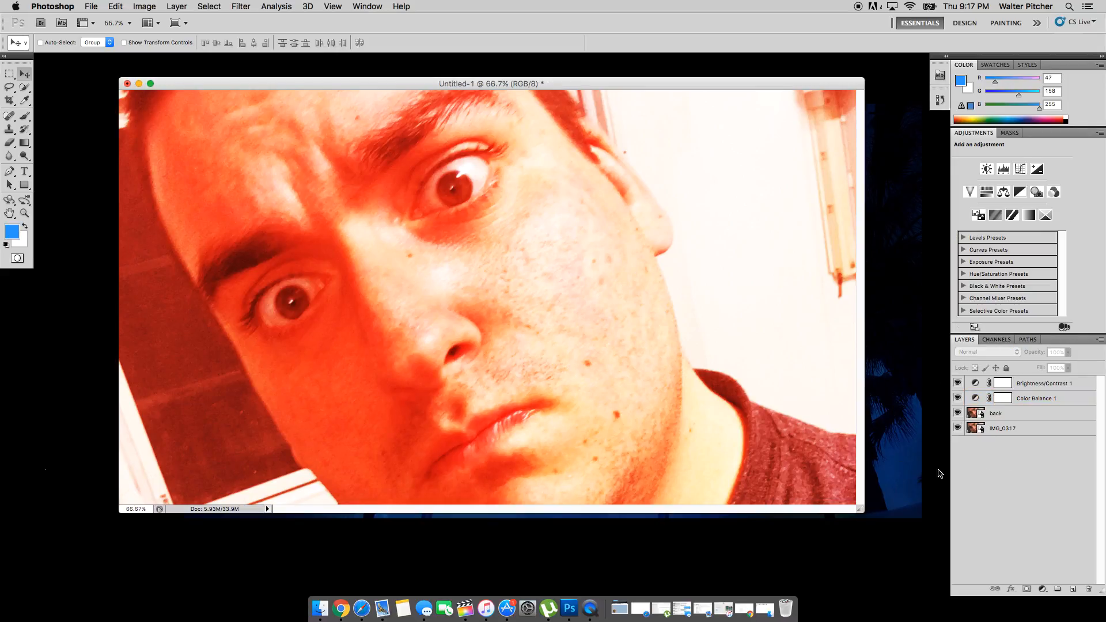
Set the Color Balance layer's midtones Cyan–Red value to -100
{"action": "left_click", "coordinate": [975, 399]}
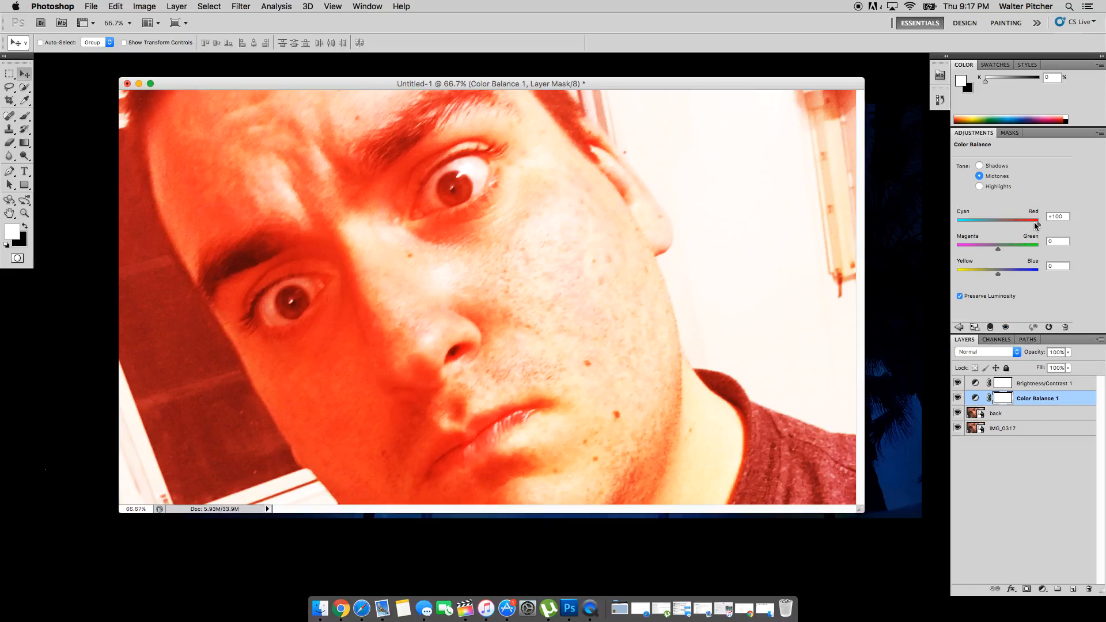
{"action": "left_click_drag", "start_coordinate": [1039, 224], "coordinate": [785, 229]}
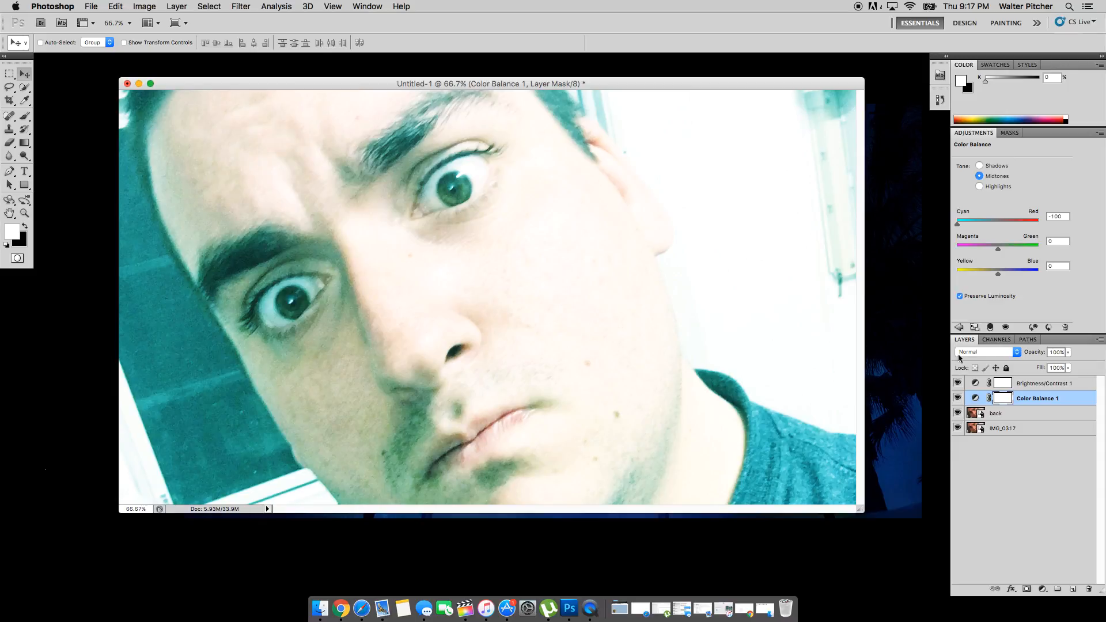
{"action": "left_click", "coordinate": [975, 400]}
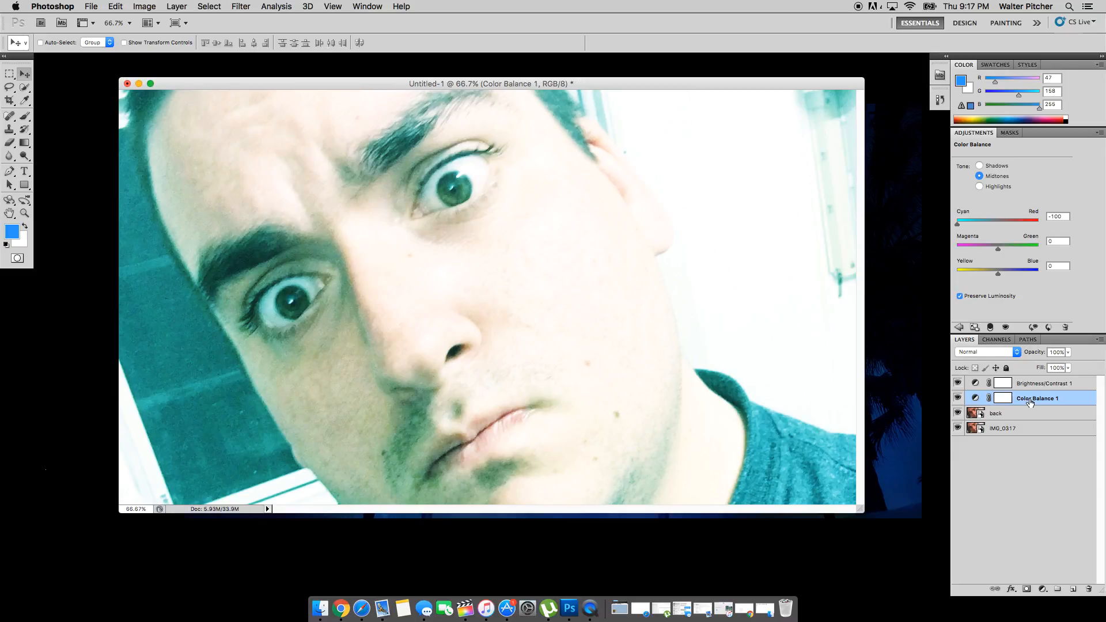
Delete the Color Balance and Brightness/Contrast adjustment layers
{"action": "left_click", "coordinate": [958, 398]}
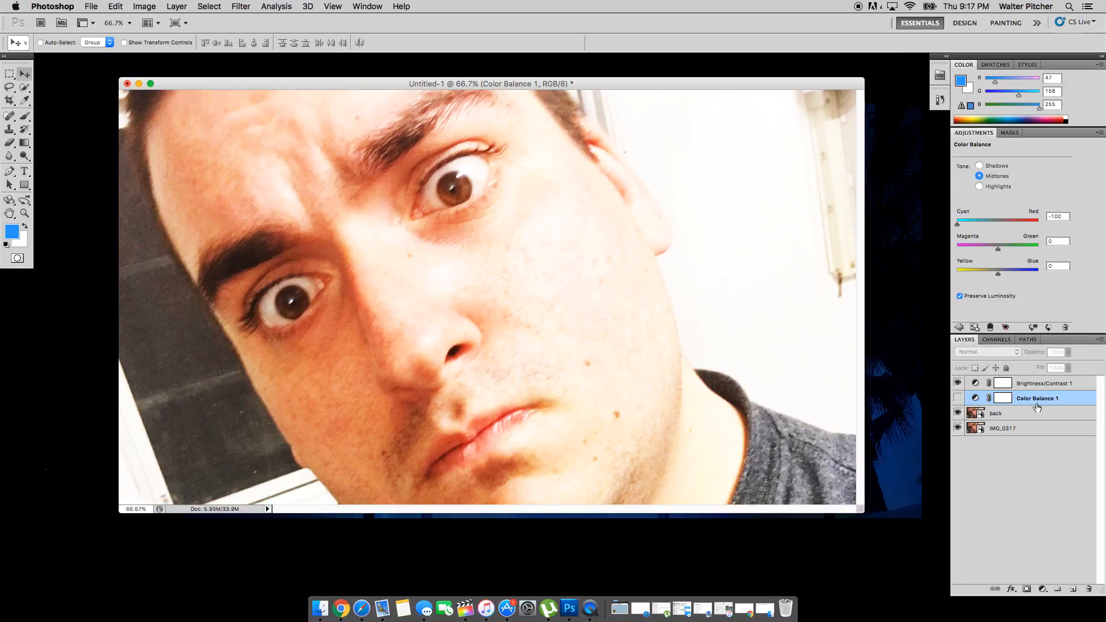
{"action": "key", "text": "Delete"}
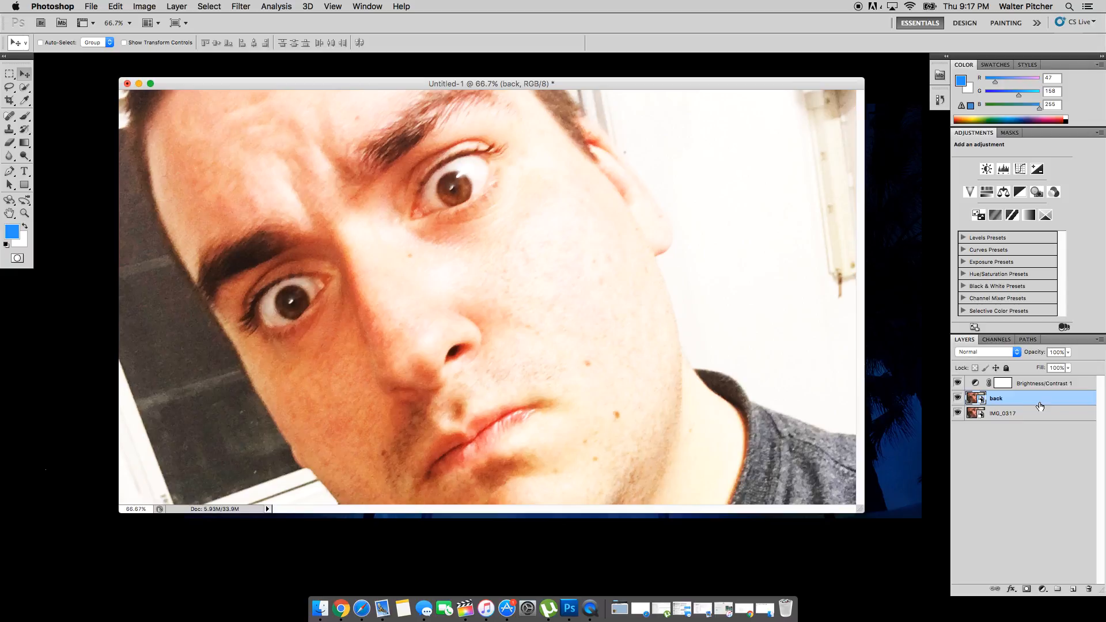
{"action": "left_click", "coordinate": [1047, 385]}
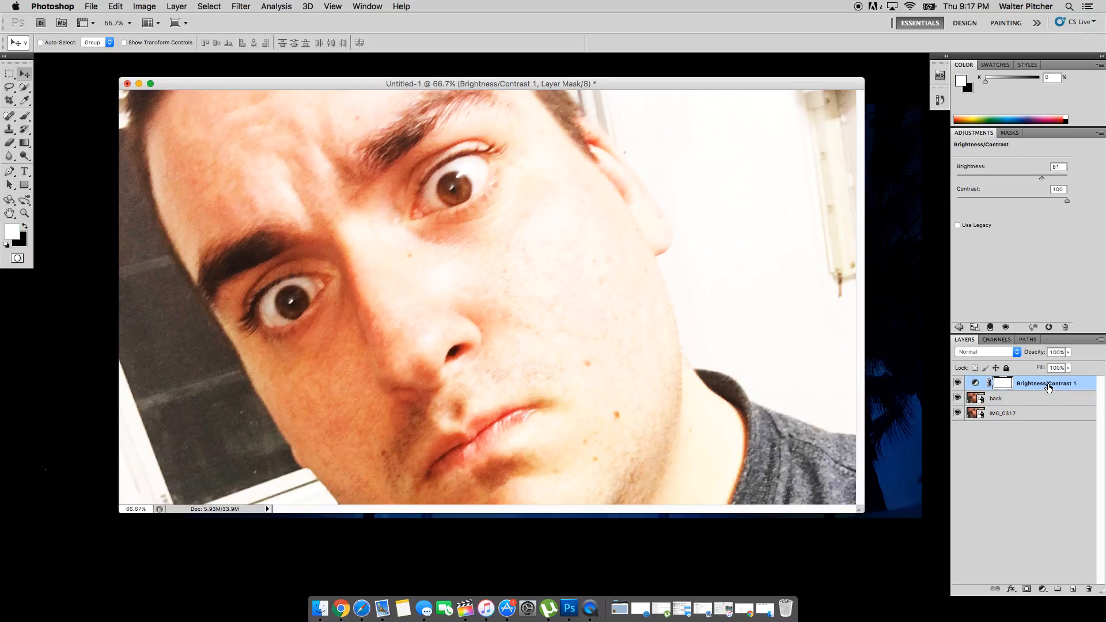
{"action": "key", "text": "Delete"}
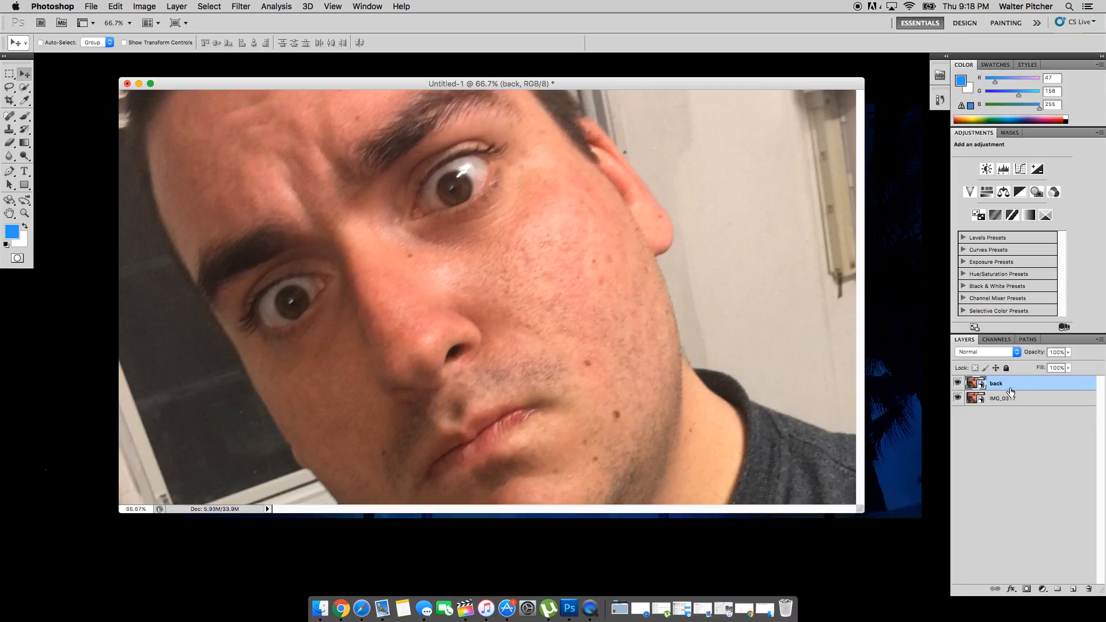
{"action": "left_click", "coordinate": [146, 8]}
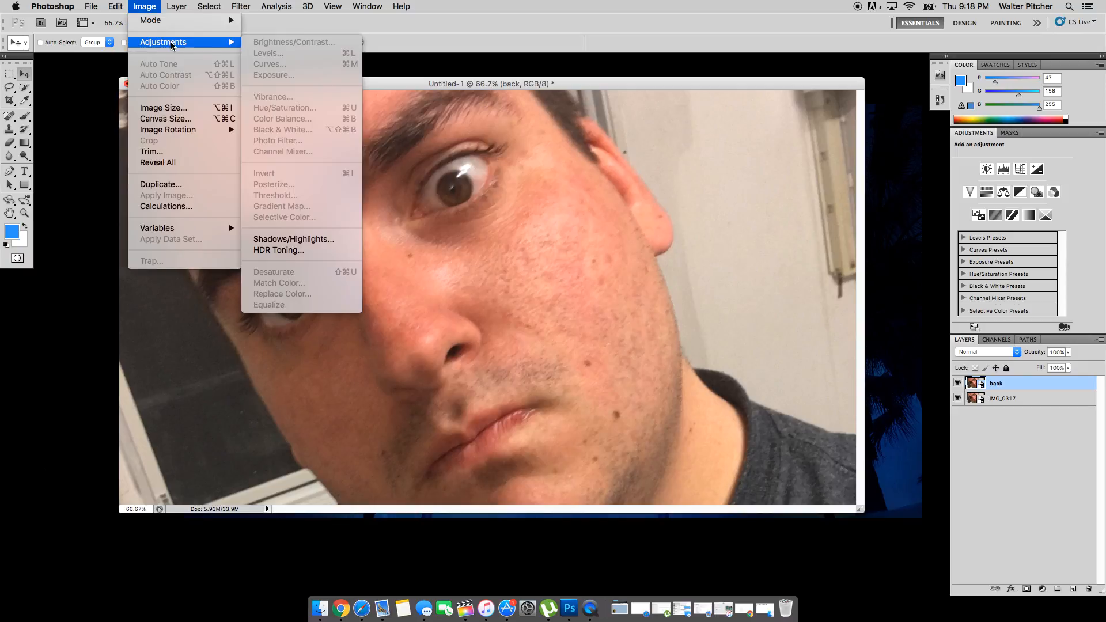
{"action": "mouse_move", "coordinate": [188, 43]}
{"action": "left_click", "coordinate": [1020, 382]}
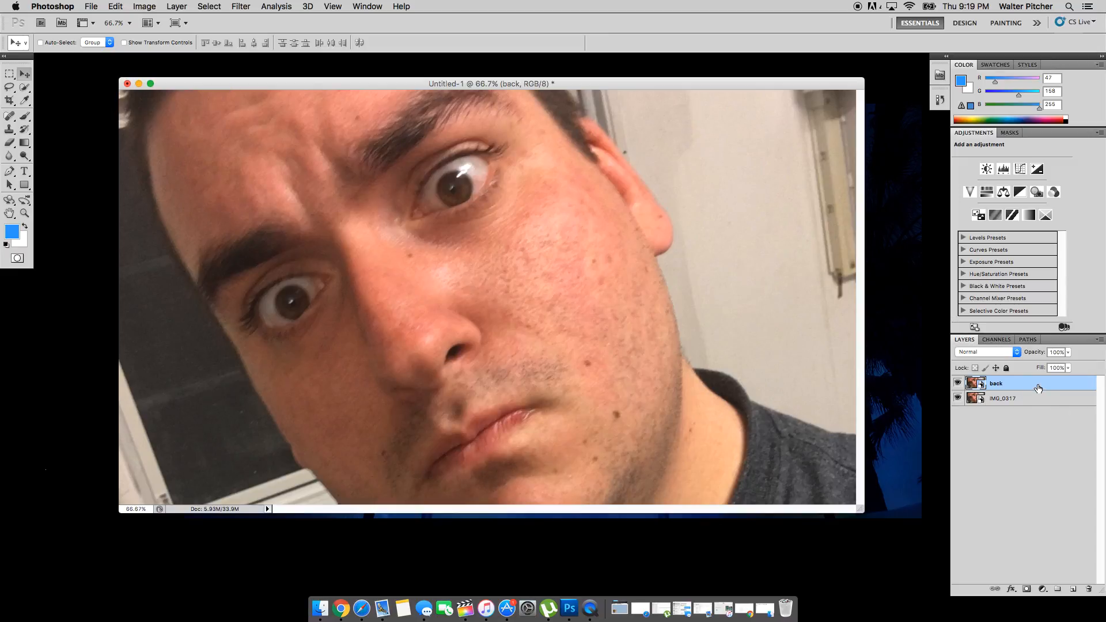
Add a Color Balance adjustment layer above back and set the highlights Yellow–Blue value to -28
{"action": "left_click", "coordinate": [1042, 589]}
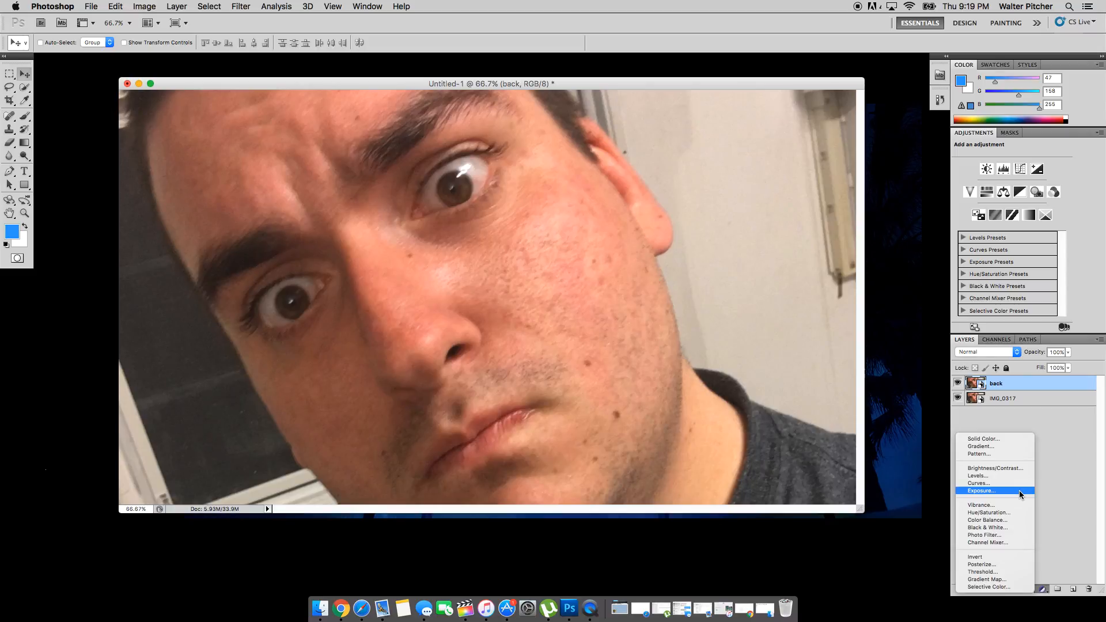
{"action": "left_click", "coordinate": [1011, 519]}
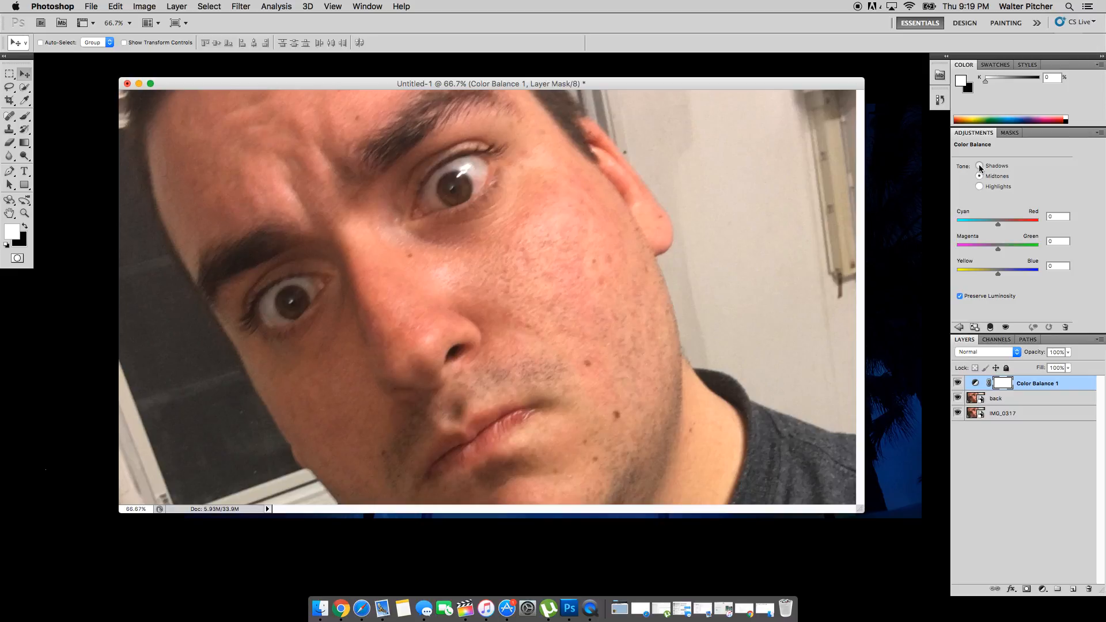
{"action": "left_click", "coordinate": [978, 186]}
{"action": "left_click", "coordinate": [997, 274]}
{"action": "left_click_drag", "start_coordinate": [996, 274], "coordinate": [987, 274]}
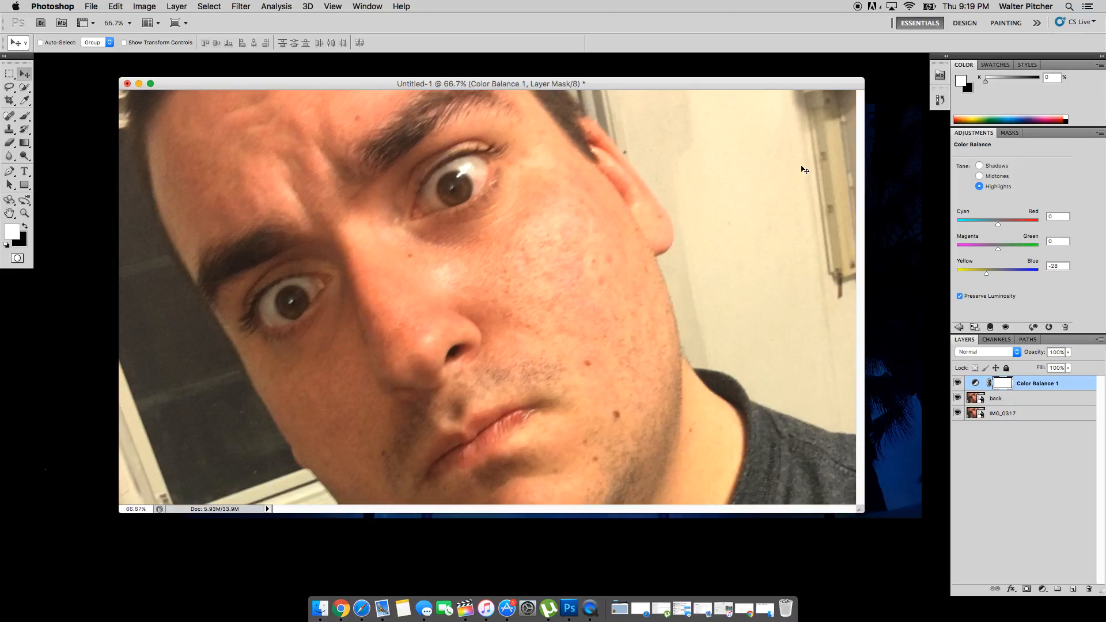
Set the highlights Magenta–Green value to -19 and hide the Color Balance layer to compare with the original colours
{"action": "mouse_move", "coordinate": [998, 249]}
{"action": "left_mouse_down"}
{"action": "mouse_move", "coordinate": [1009, 248]}
{"action": "mouse_move", "coordinate": [993, 248]}
{"action": "left_mouse_up"}
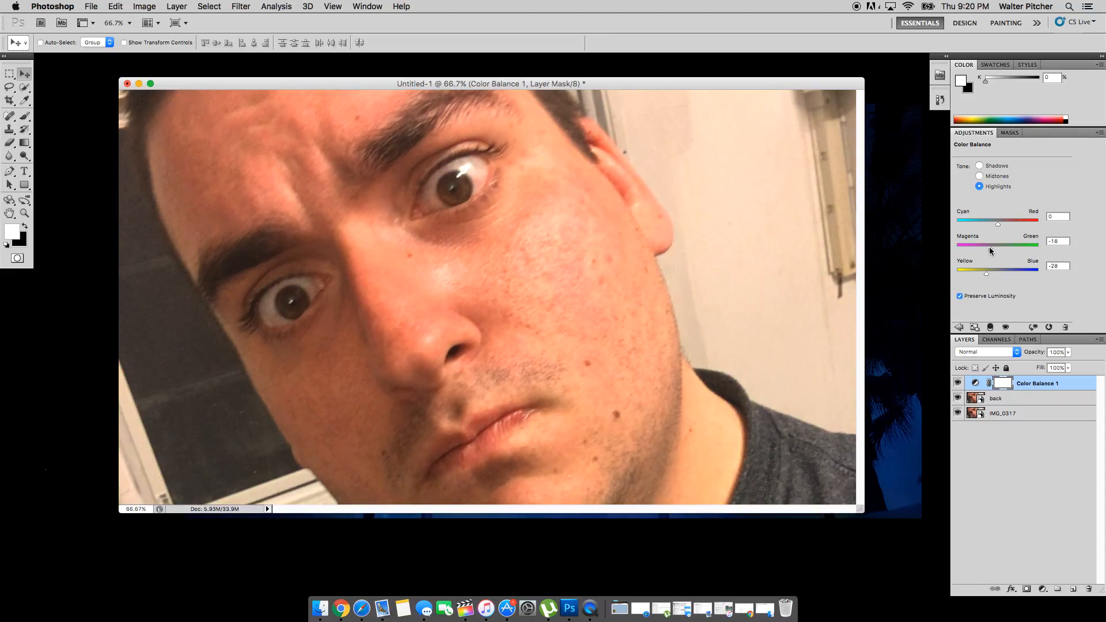
{"action": "left_click_drag", "start_coordinate": [989, 249], "coordinate": [990, 246]}
{"action": "left_click", "coordinate": [960, 383]}
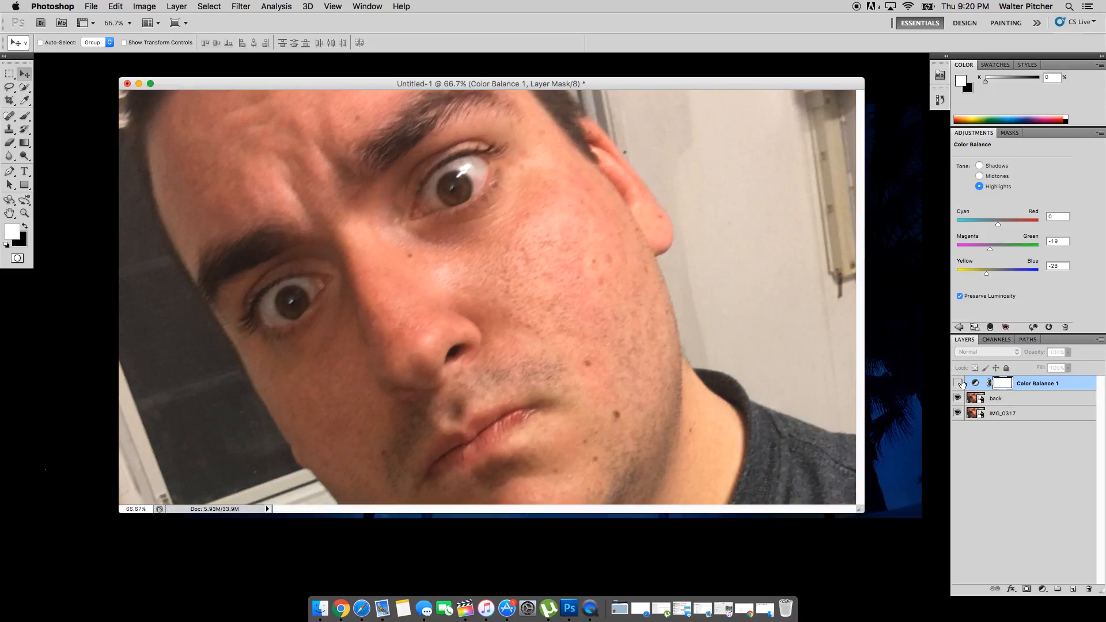
Show the Color Balance layer again and set its highlights Cyan–Red value to -9
{"action": "left_click", "coordinate": [959, 383]}
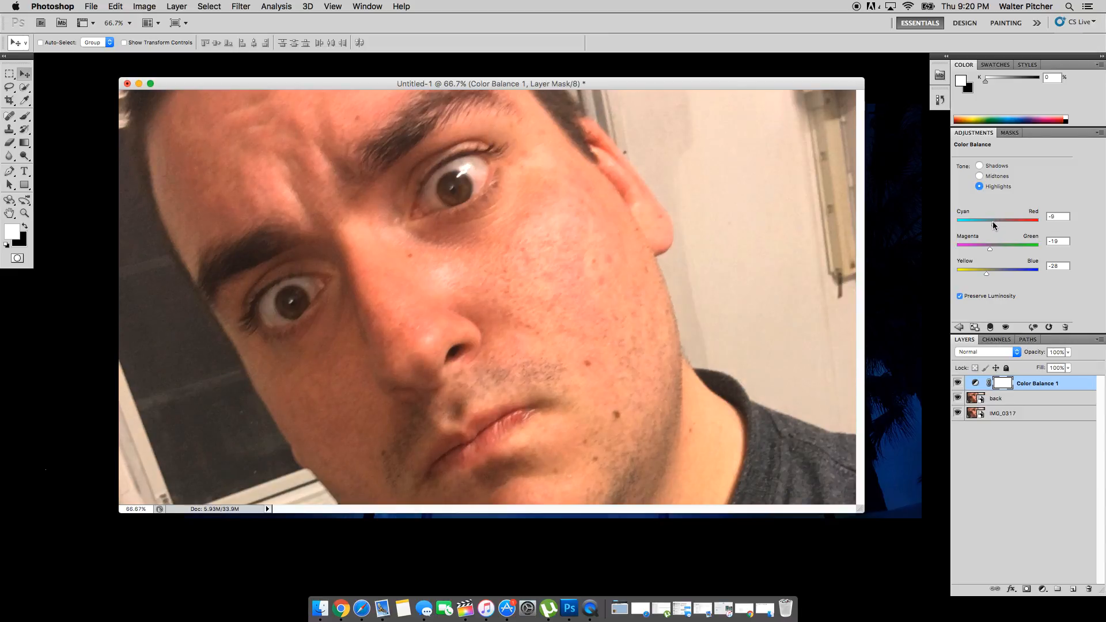
{"action": "left_click_drag", "start_coordinate": [988, 223], "coordinate": [994, 224]}
Set the Color Balance midtones to Magenta–Green +6 and Yellow–Blue -32, keeping Cyan–Red at 0
{"action": "left_click", "coordinate": [979, 176]}
{"action": "left_click", "coordinate": [1056, 266]}
{"action": "left_click_drag", "start_coordinate": [1002, 276], "coordinate": [1000, 253]}
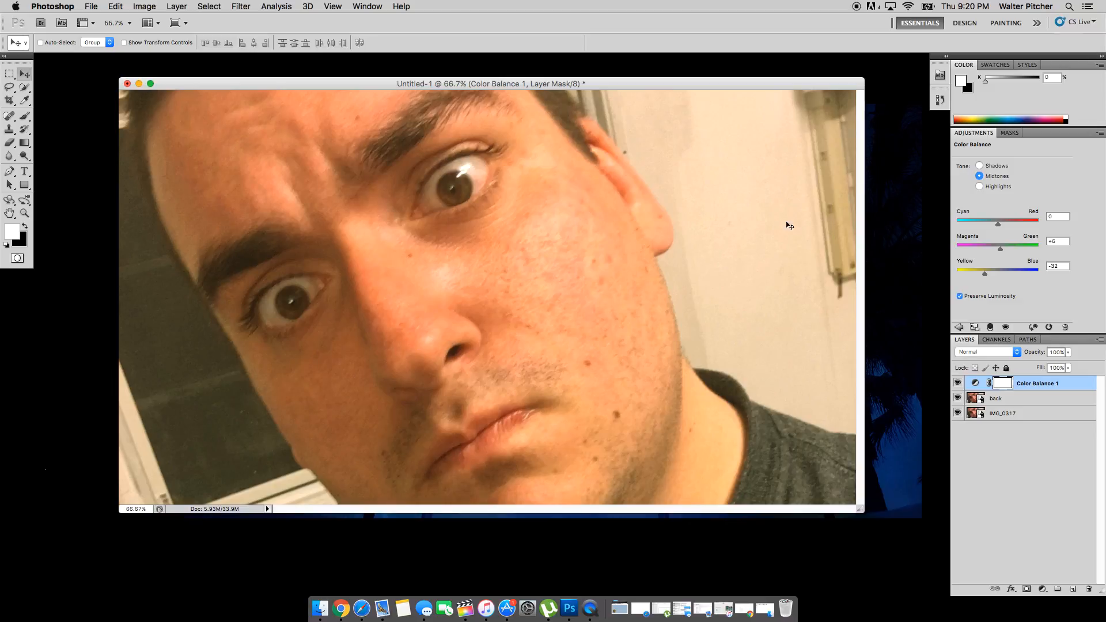
{"action": "left_click_drag", "start_coordinate": [999, 224], "coordinate": [986, 223]}
{"action": "mouse_move", "coordinate": [986, 223]}
{"action": "left_mouse_down"}
{"action": "mouse_move", "coordinate": [977, 225]}
{"action": "mouse_move", "coordinate": [999, 227]}
{"action": "left_mouse_up"}
Set the Color Balance shadows to Cyan–Red +21, Magenta–Green +15 and Yellow–Blue +38, comparing with the layer hidden
{"action": "left_click", "coordinate": [979, 166]}
{"action": "left_click_drag", "start_coordinate": [996, 275], "coordinate": [1014, 277]}
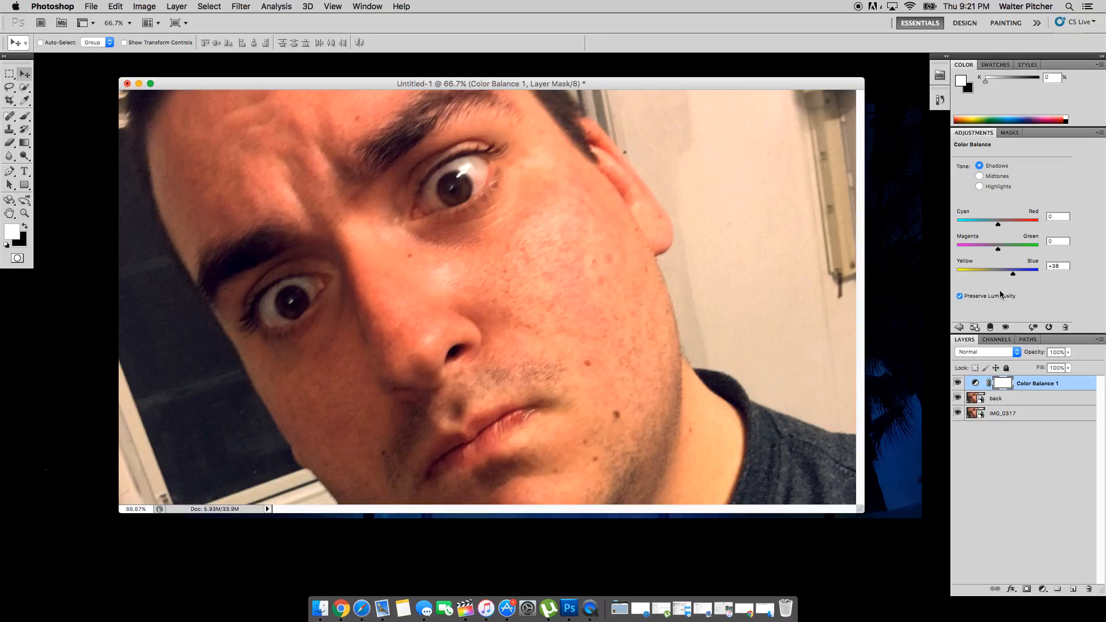
{"action": "left_click", "coordinate": [958, 384]}
{"action": "left_click", "coordinate": [958, 384]}
{"action": "left_click", "coordinate": [958, 383]}
{"action": "left_click", "coordinate": [958, 383]}
{"action": "left_click_drag", "start_coordinate": [997, 248], "coordinate": [998, 225]}
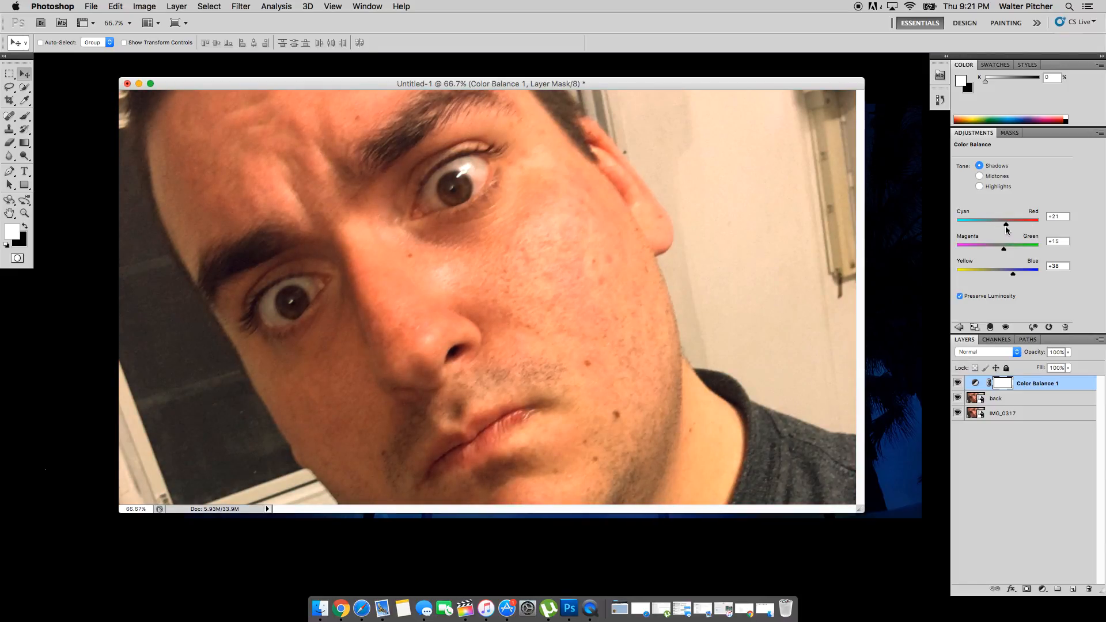
Try out the opacity setting of the Color Balance layer, ending at 100%
{"action": "left_click", "coordinate": [1064, 391]}
{"action": "left_click", "coordinate": [1068, 352]}
{"action": "left_click_drag", "start_coordinate": [1044, 364], "coordinate": [1095, 374]}
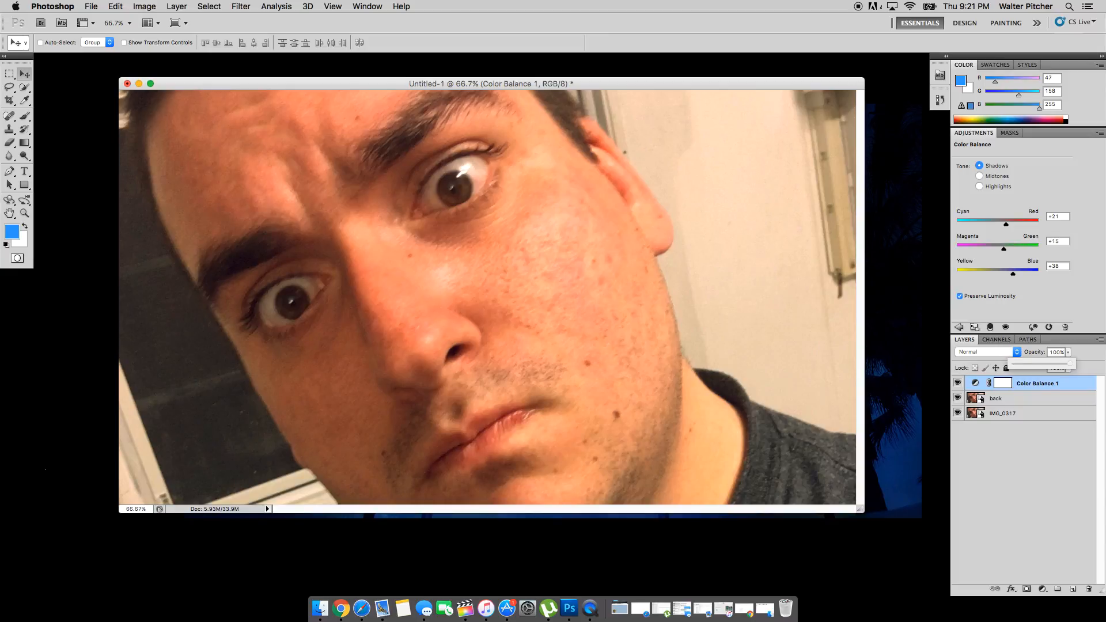
{"action": "mouse_move", "coordinate": [1071, 367]}
{"action": "left_mouse_down"}
{"action": "mouse_move", "coordinate": [1036, 366]}
{"action": "mouse_move", "coordinate": [1072, 365]}
{"action": "left_mouse_up"}
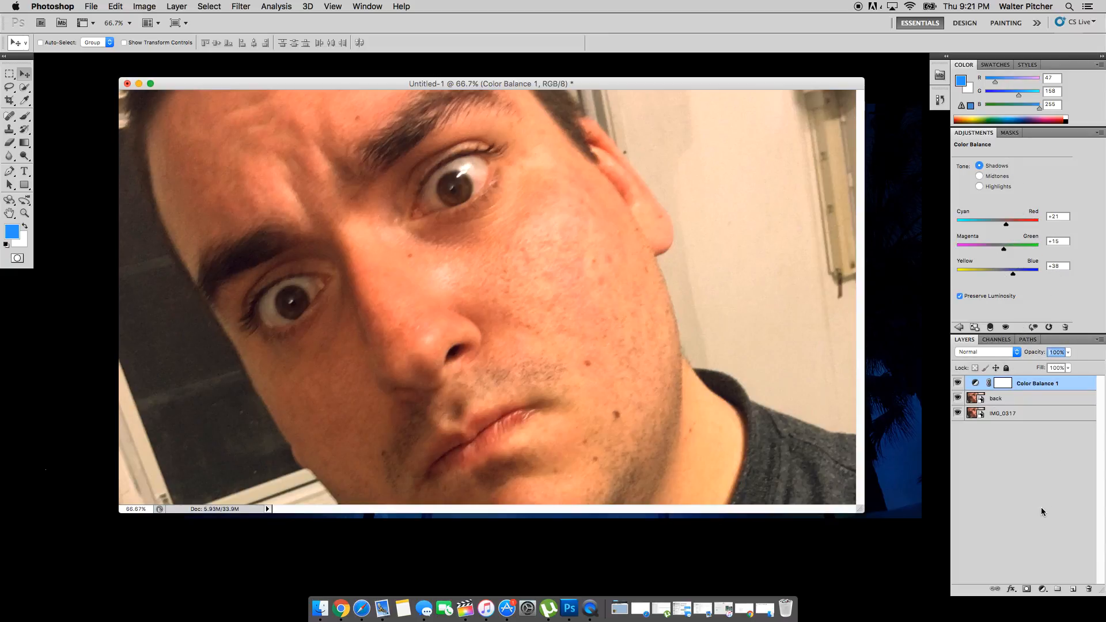
Add a Curves adjustment layer above the Color Balance layer
{"action": "left_click", "coordinate": [1042, 589]}
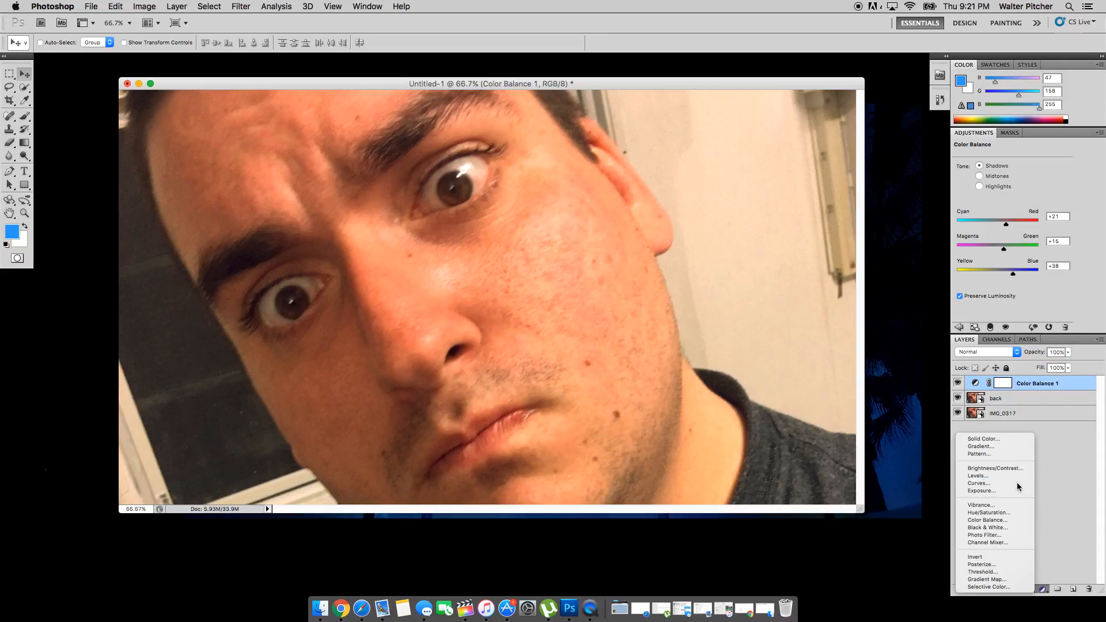
{"action": "left_click", "coordinate": [1008, 483]}
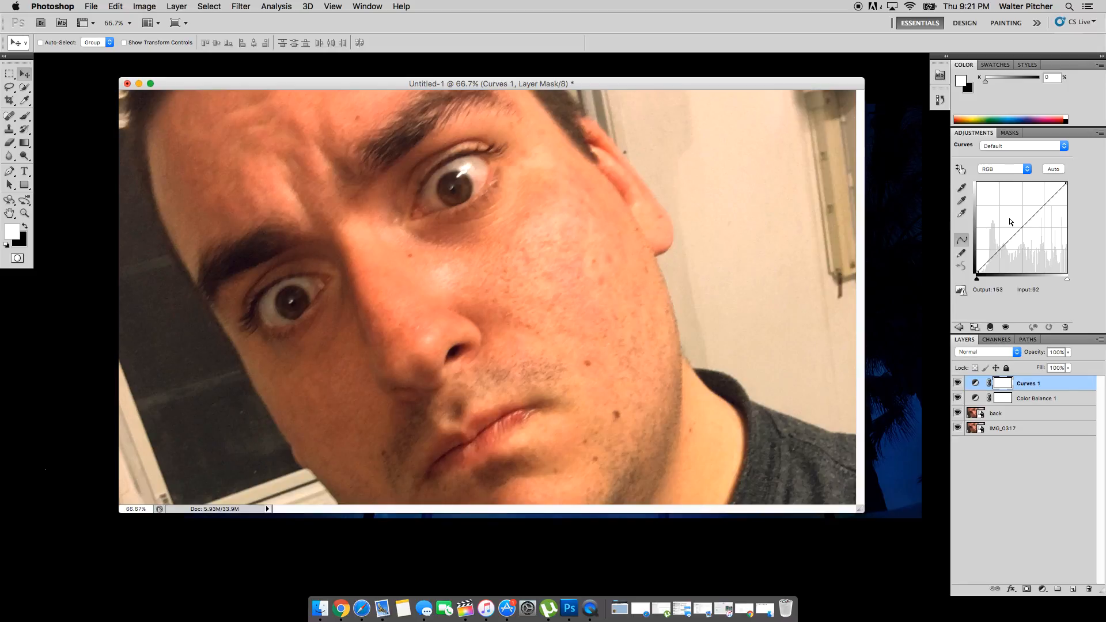
Try a steep brightening point on the RGB curve at input 43, output 173, and undo it
{"action": "left_click_drag", "start_coordinate": [998, 251], "coordinate": [992, 212]}
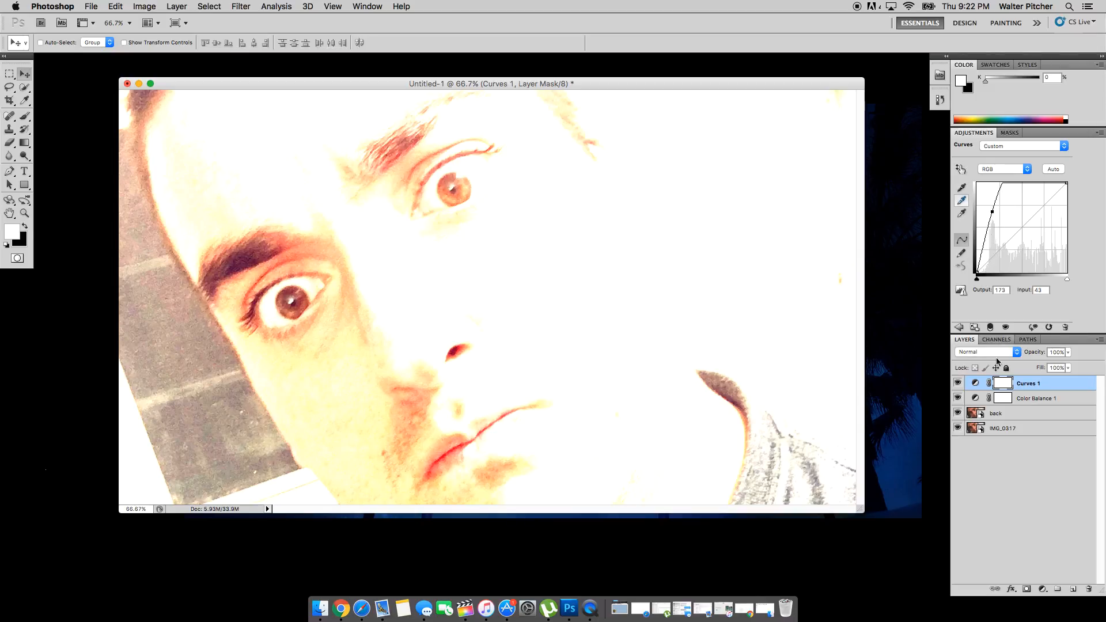
{"action": "left_click", "coordinate": [1036, 385]}
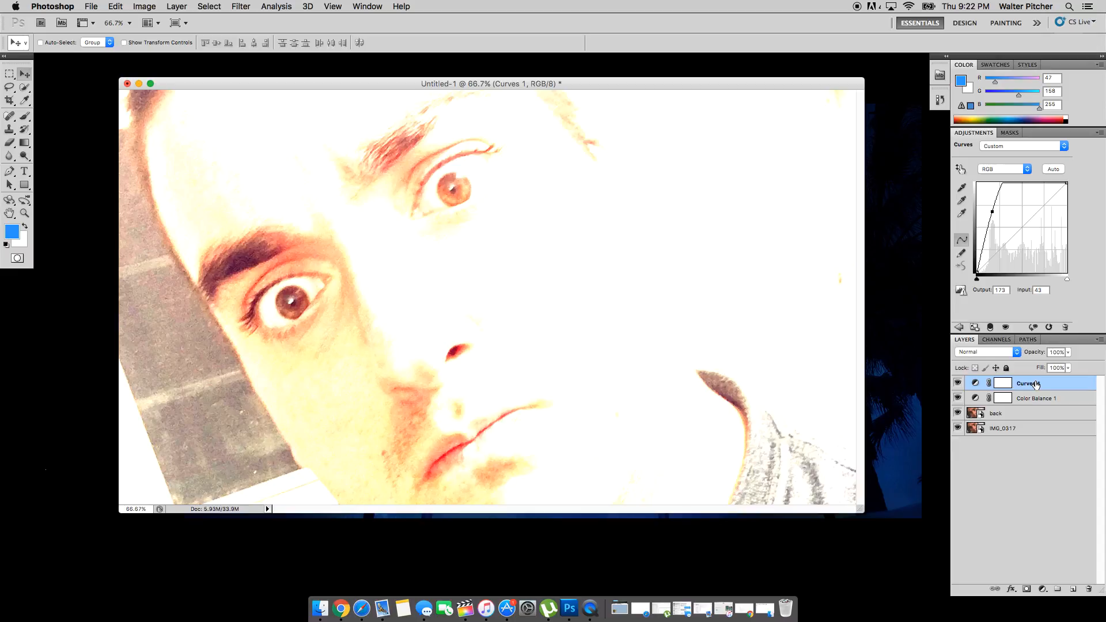
{"action": "key", "text": "super+z"}
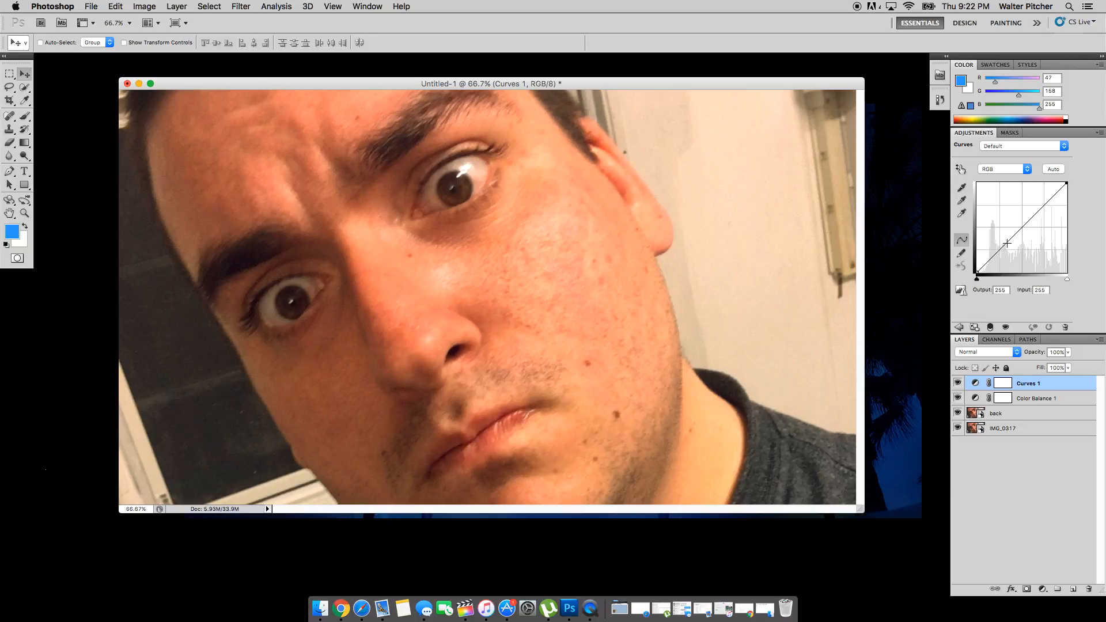
Raise the darker part of the RGB curve slightly, add a highlight point at input 201, output 204, and compare with the Curves layer hidden
{"action": "left_click_drag", "start_coordinate": [1003, 248], "coordinate": [1001, 238]}
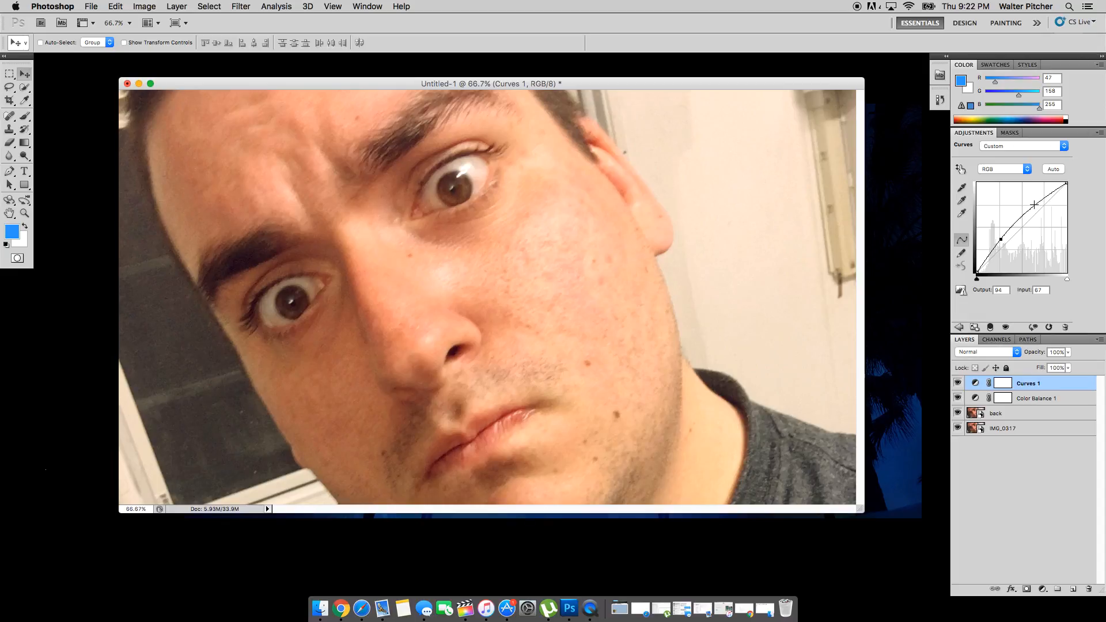
{"action": "left_click_drag", "start_coordinate": [1035, 205], "coordinate": [1048, 201]}
{"action": "left_click", "coordinate": [960, 385]}
{"action": "left_click", "coordinate": [961, 385]}
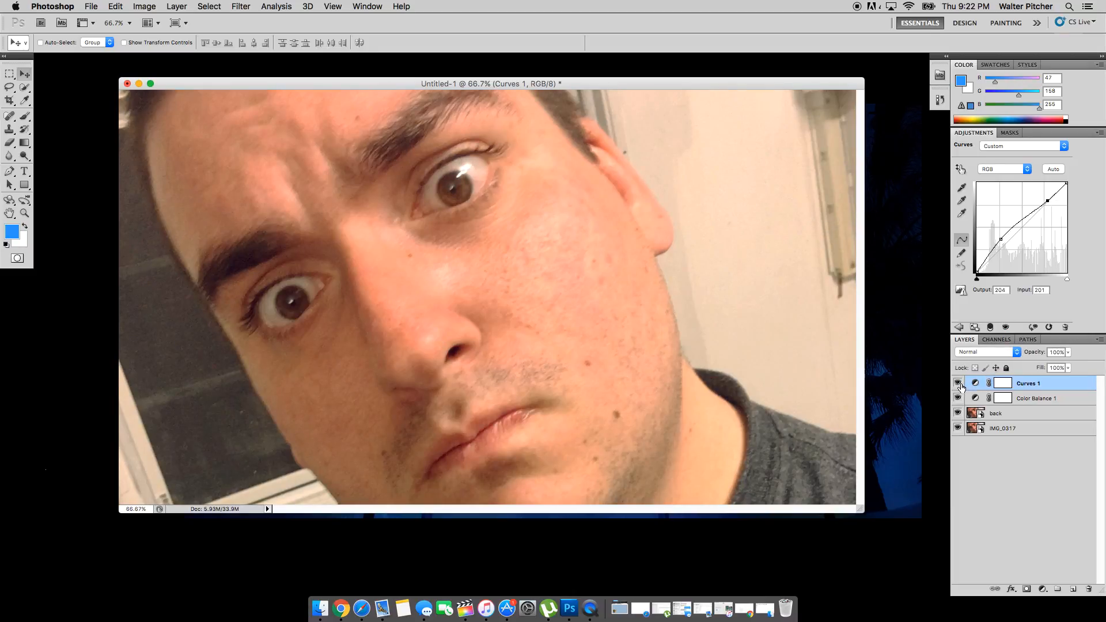
{"action": "left_click_drag", "start_coordinate": [1003, 239], "coordinate": [1009, 242]}
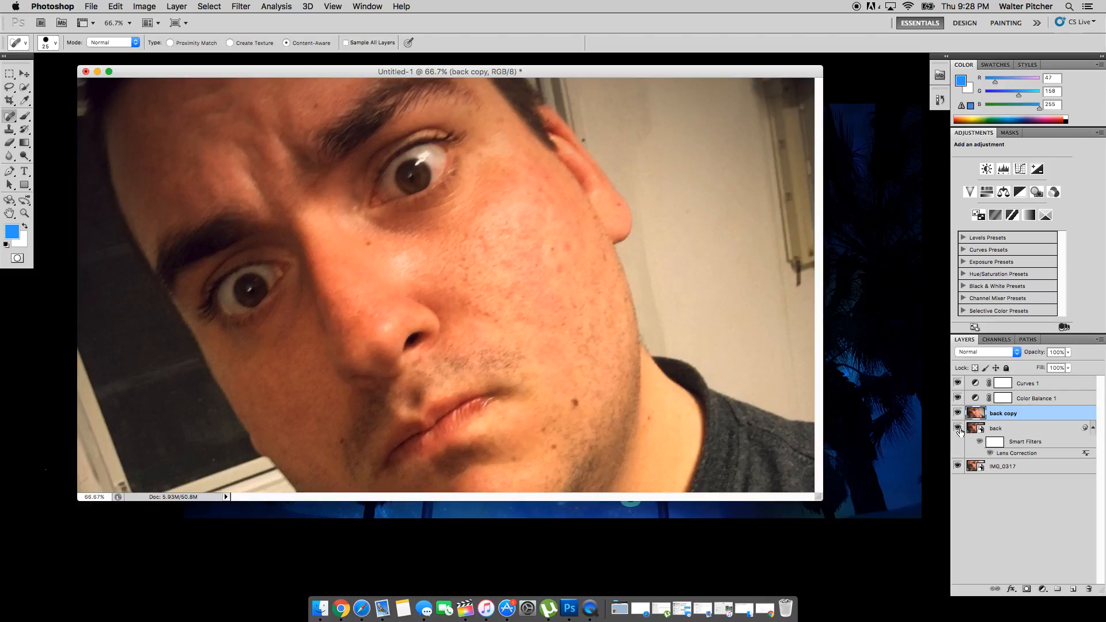
Hide the back layer's smart filters and apply a Lens Correction vignette with amount -85 and midpoint +6
{"action": "left_click", "coordinate": [1000, 429]}
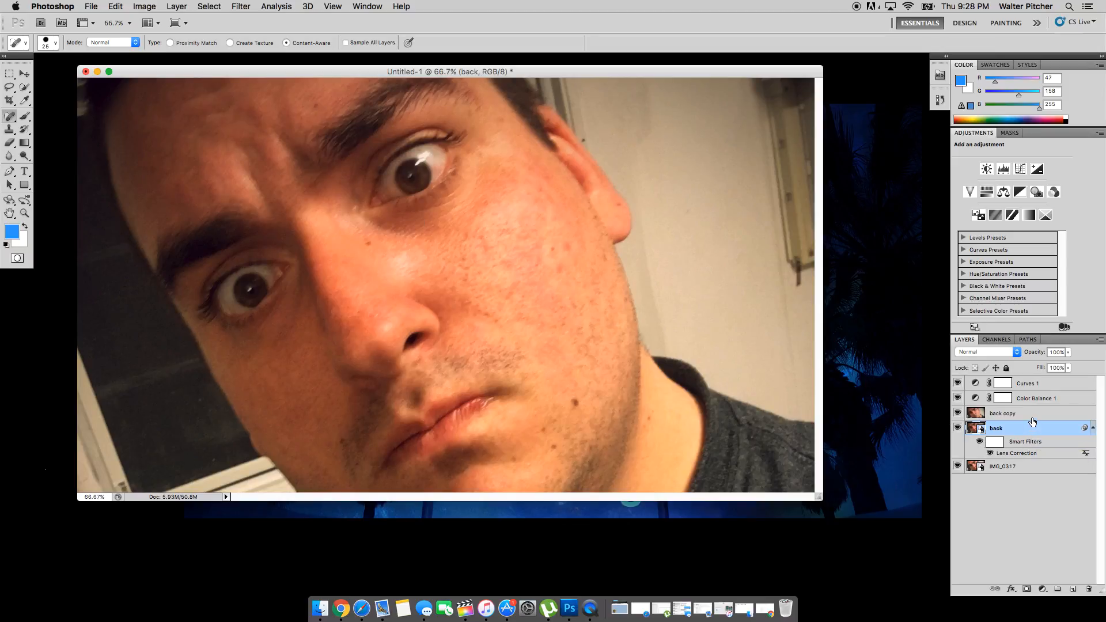
{"action": "left_click", "coordinate": [974, 441]}
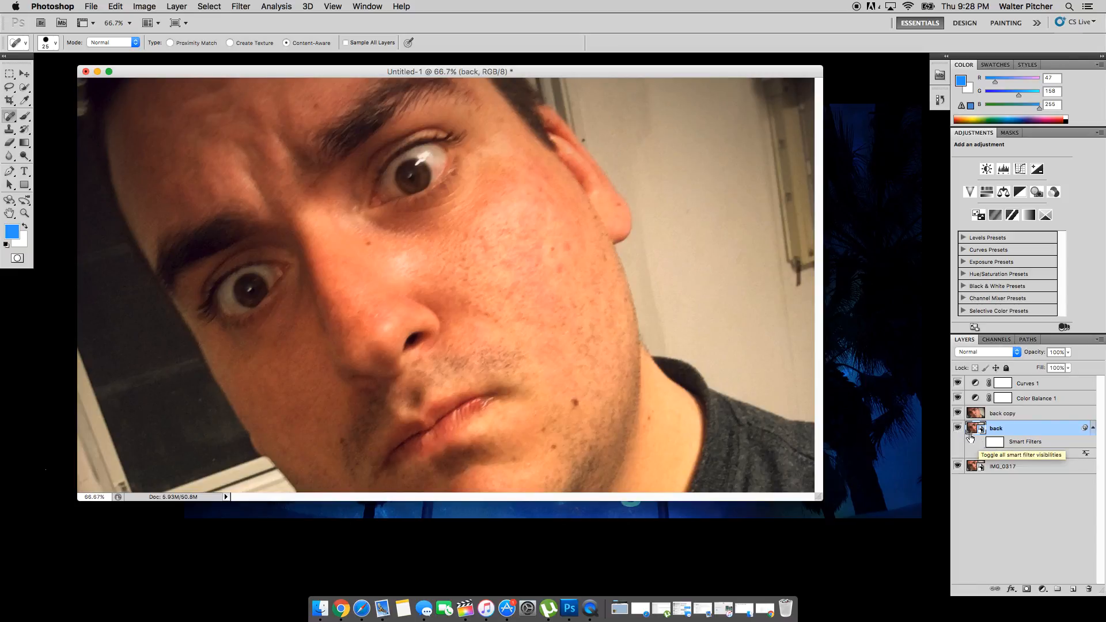
{"action": "left_click", "coordinate": [241, 7]}
{"action": "left_click", "coordinate": [266, 75]}
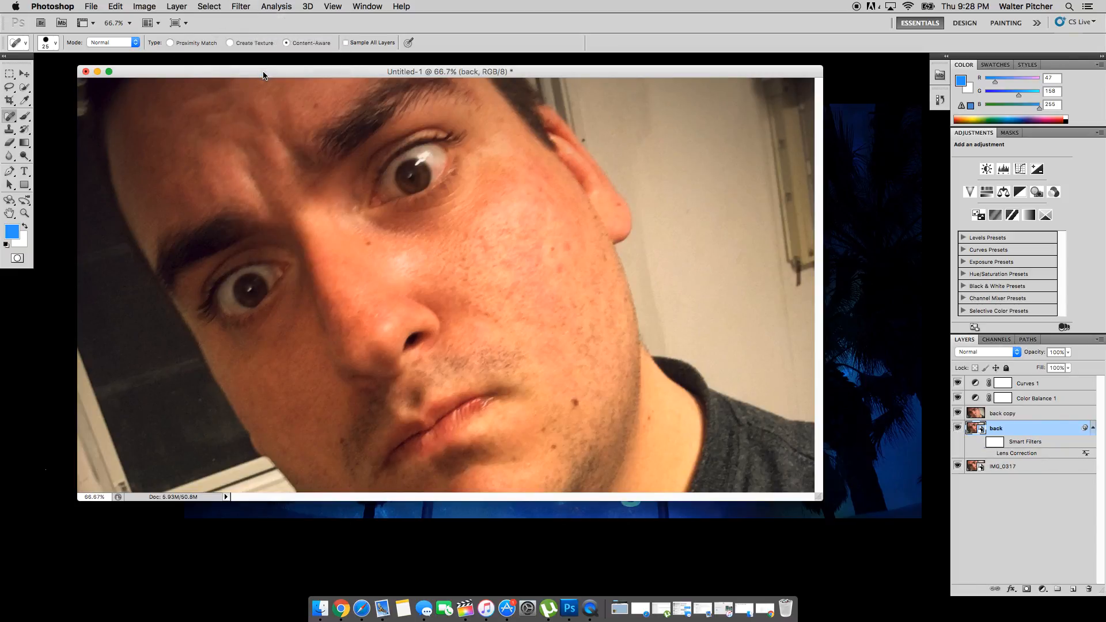
{"action": "left_click", "coordinate": [994, 79]}
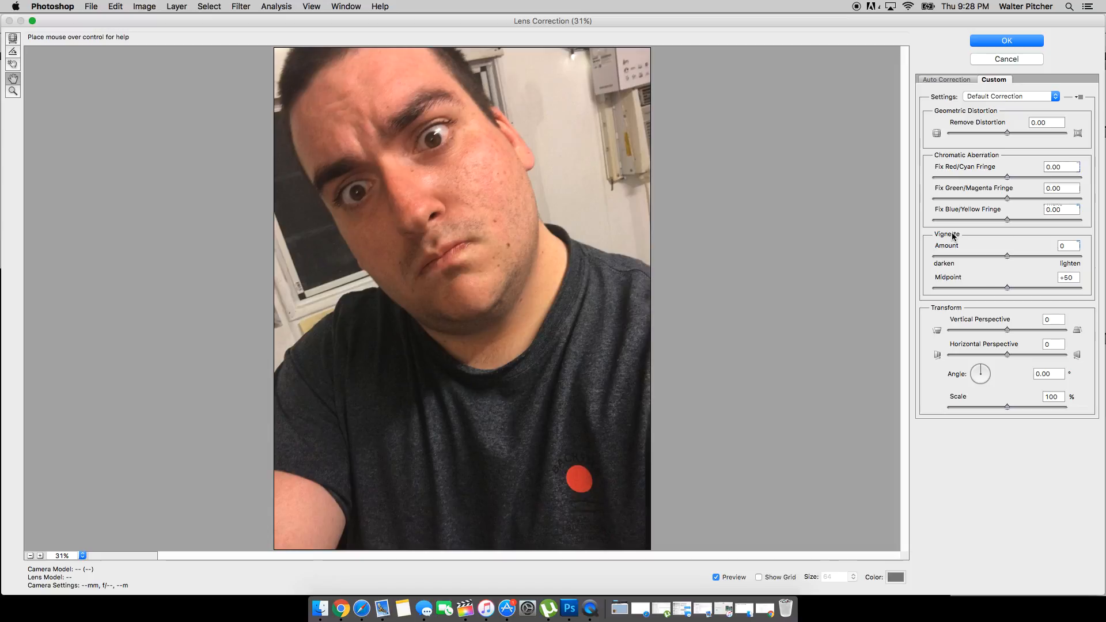
{"action": "left_click", "coordinate": [1010, 254]}
{"action": "left_click_drag", "start_coordinate": [917, 290], "coordinate": [945, 291]}
{"action": "left_click", "coordinate": [946, 256]}
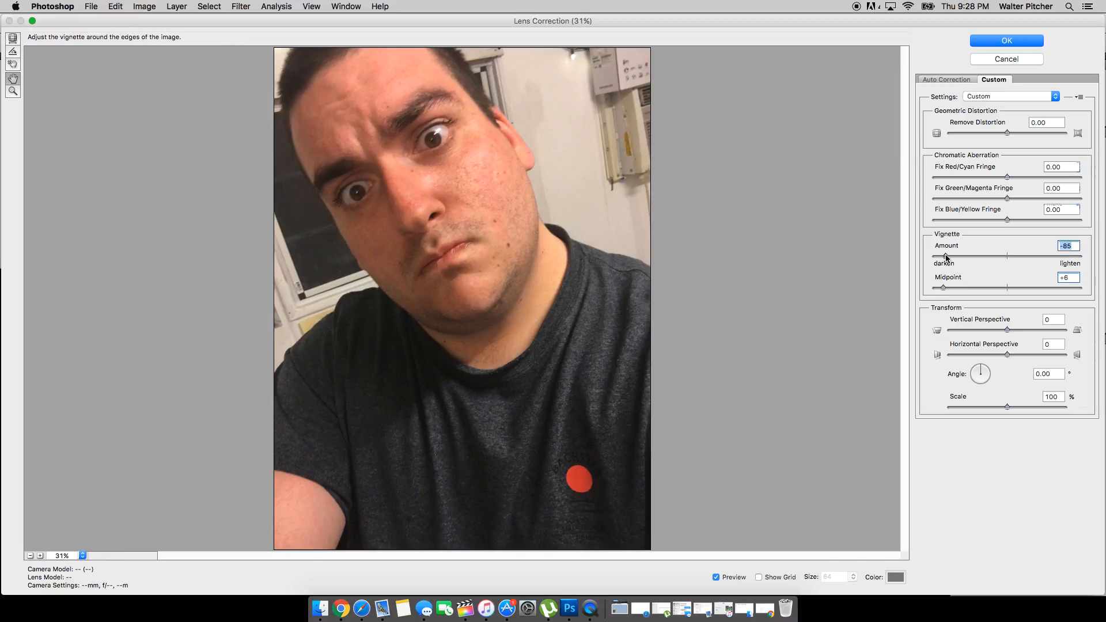
{"action": "left_click", "coordinate": [985, 42]}
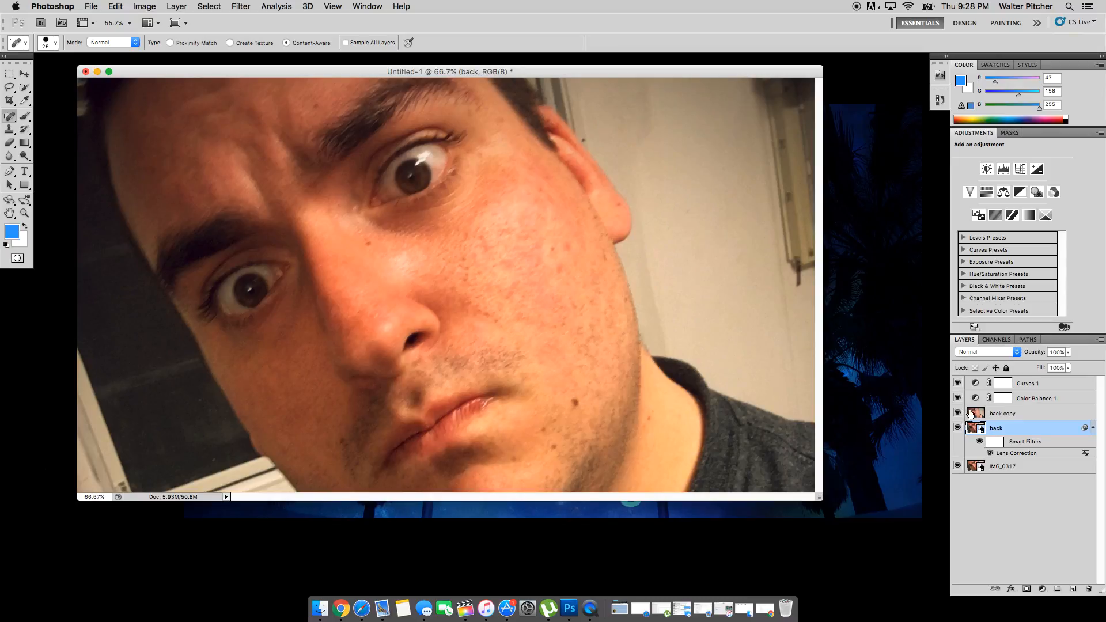
Select the back copy layer, enlarge the document window and choose the Spot Healing Brush
{"action": "left_click", "coordinate": [1019, 418]}
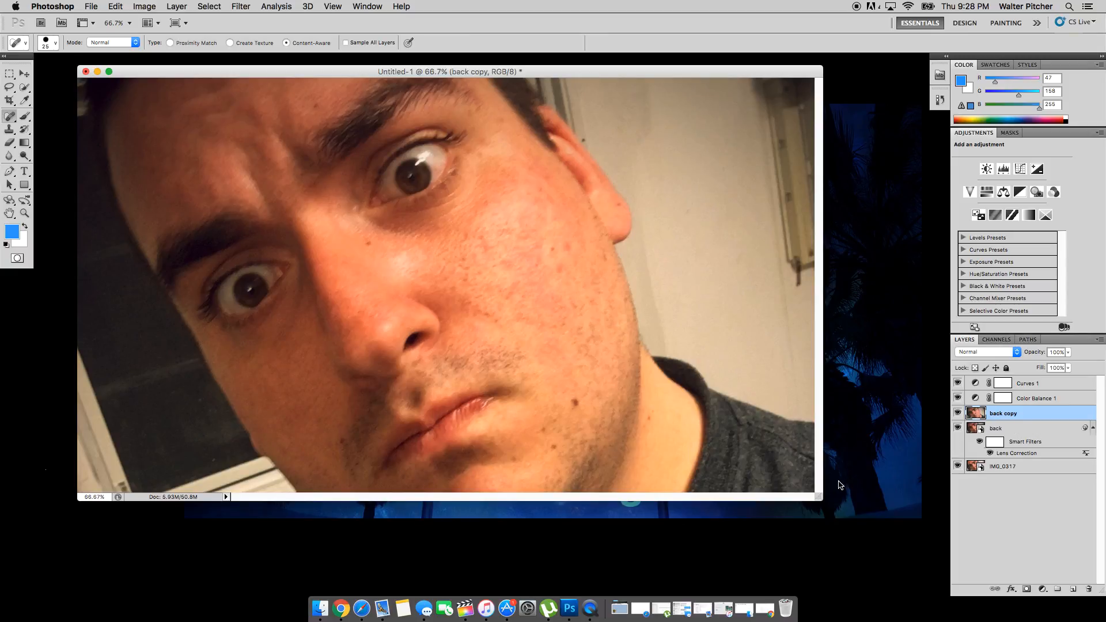
{"action": "left_click_drag", "start_coordinate": [819, 497], "coordinate": [899, 569]}
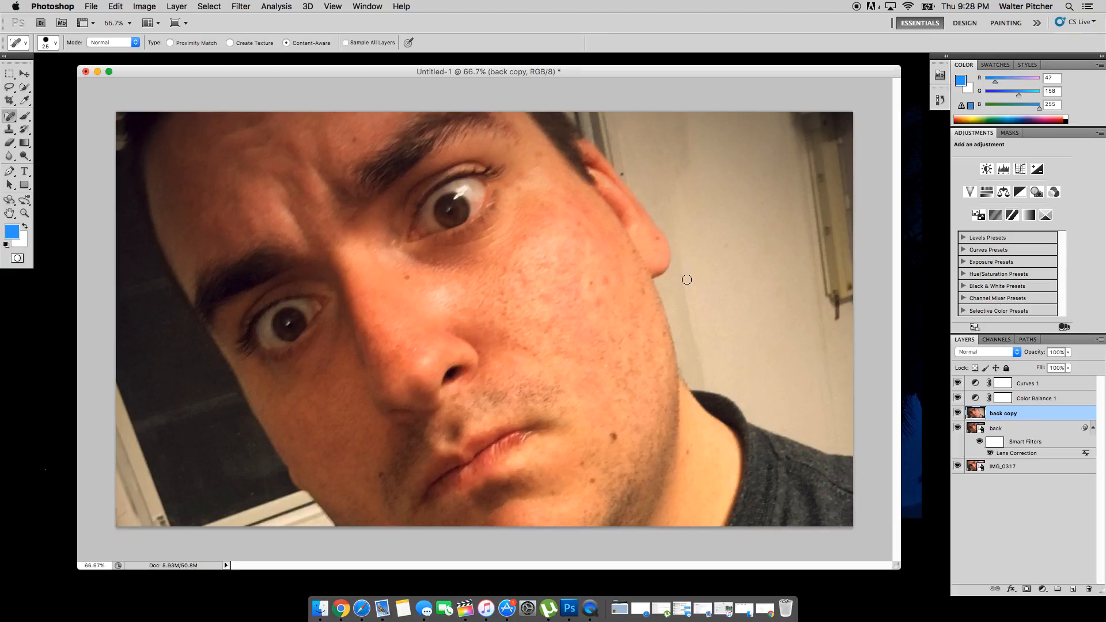
{"action": "left_click", "coordinate": [11, 120]}
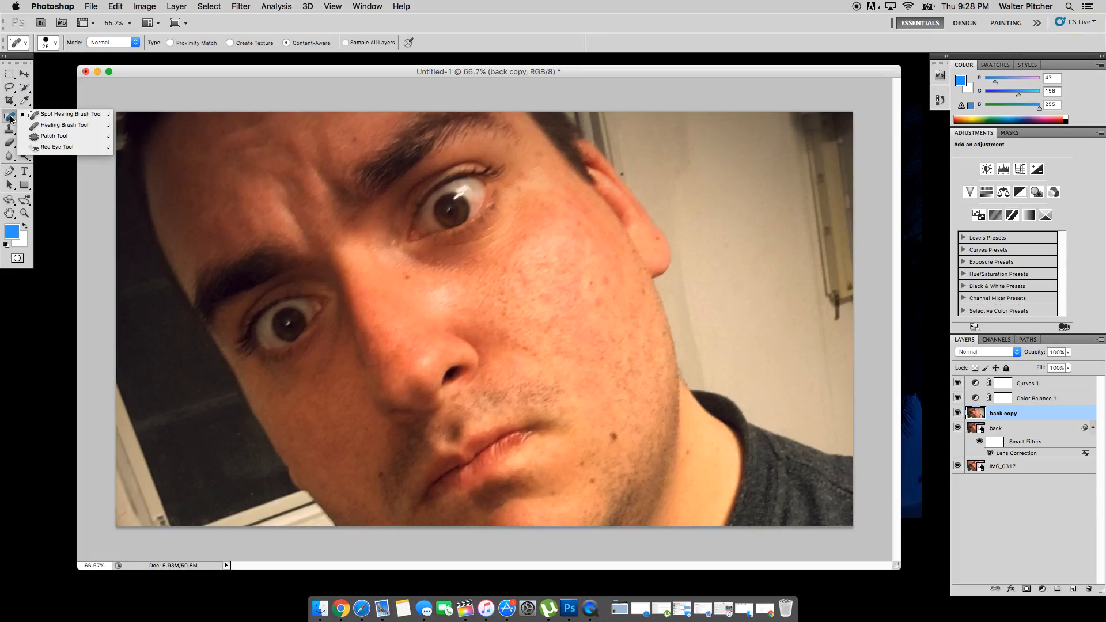
{"action": "left_click", "coordinate": [51, 118]}
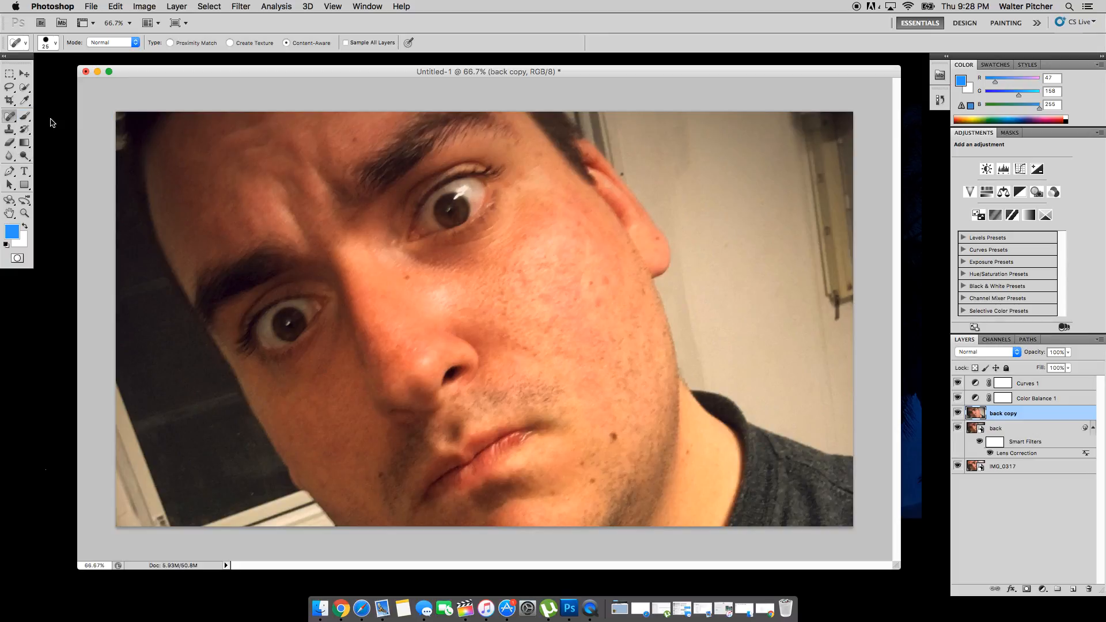
Try the Clone Stamp on the cheek mole of the back copy layer and undo the attempt
{"action": "left_click", "coordinate": [14, 128]}
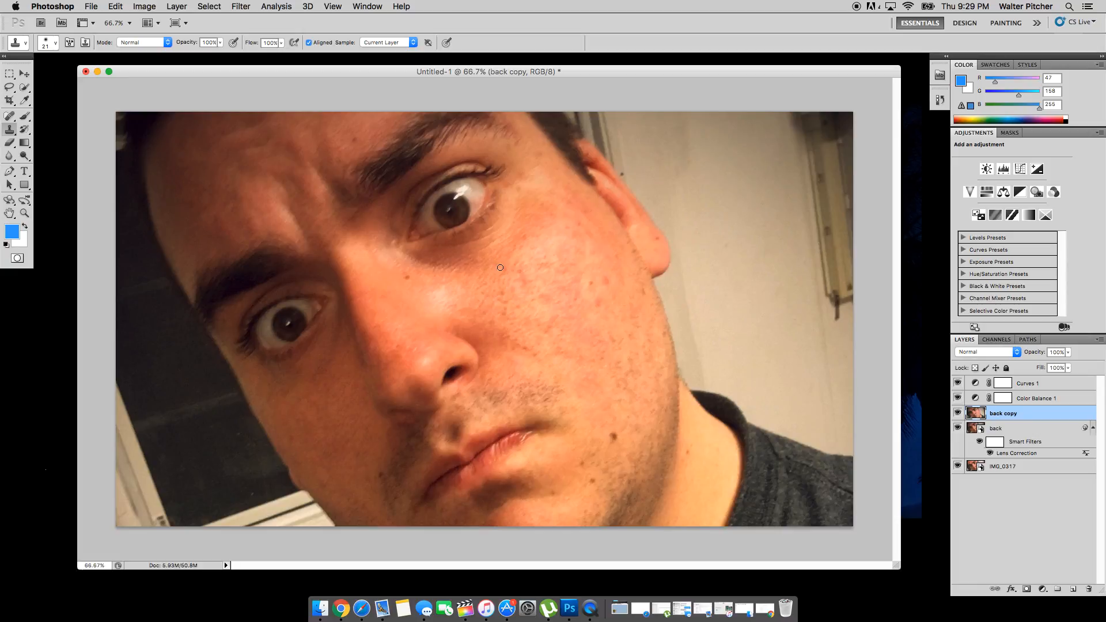
{"action": "left_click", "coordinate": [614, 438]}
{"action": "key", "text": "super+z"}
{"action": "key", "text": "super+z"}
{"action": "key", "text": "super+z"}
Remove the large mole on the cheek beside the mouth with the Spot Healing Brush at 200% zoom
{"action": "left_click", "coordinate": [12, 117]}
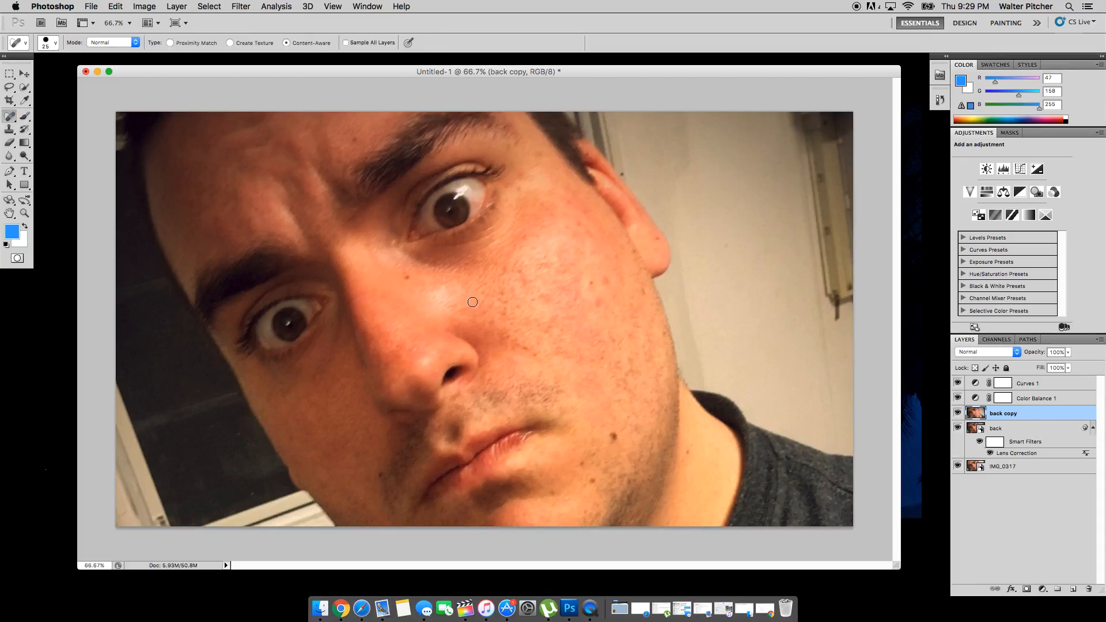
{"action": "key", "text": "super+equal"}
{"action": "key", "text": "super+equal"}
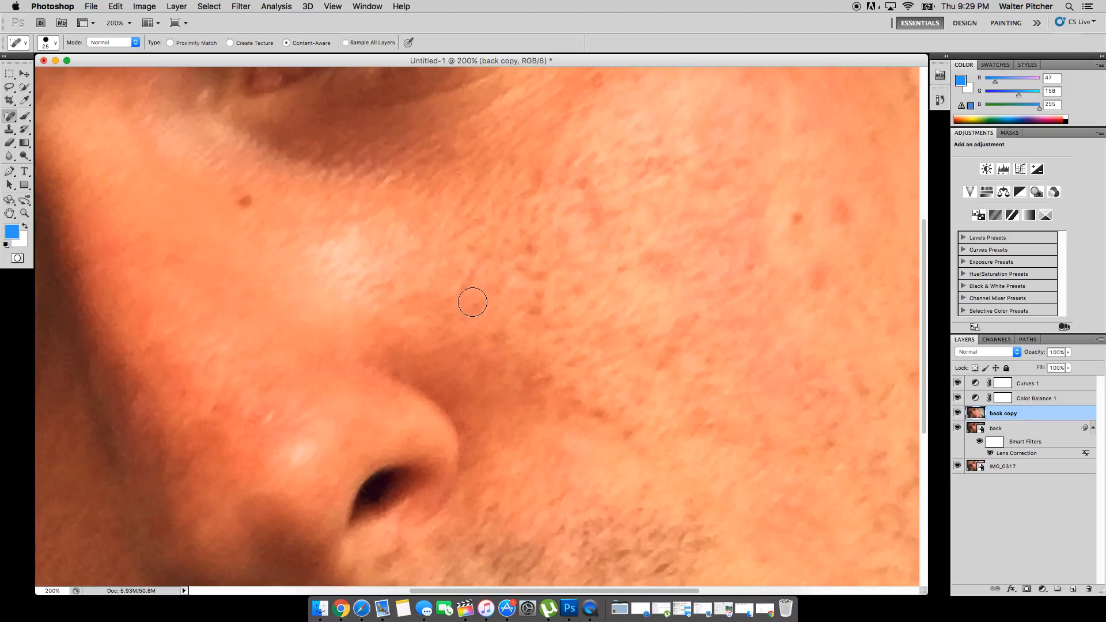
{"action": "scroll", "coordinate": [470, 300], "scroll_direction": "up", "scroll_amount": 1}
{"action": "scroll", "coordinate": [472, 301], "scroll_direction": "down", "scroll_amount": 5}
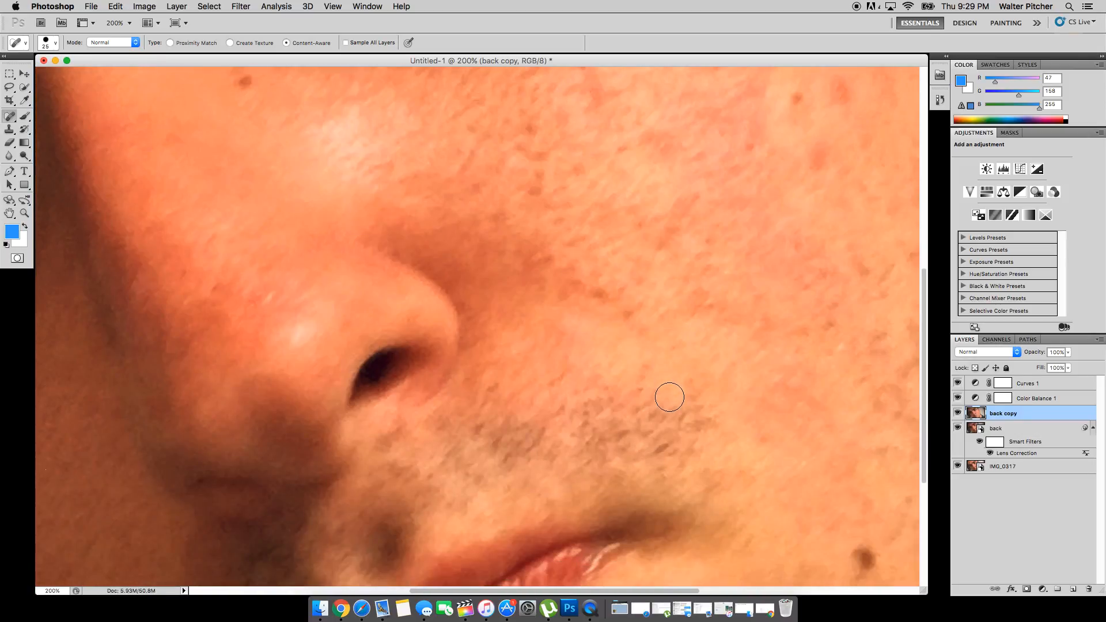
{"action": "scroll", "coordinate": [669, 397], "scroll_direction": "down", "scroll_amount": 3}
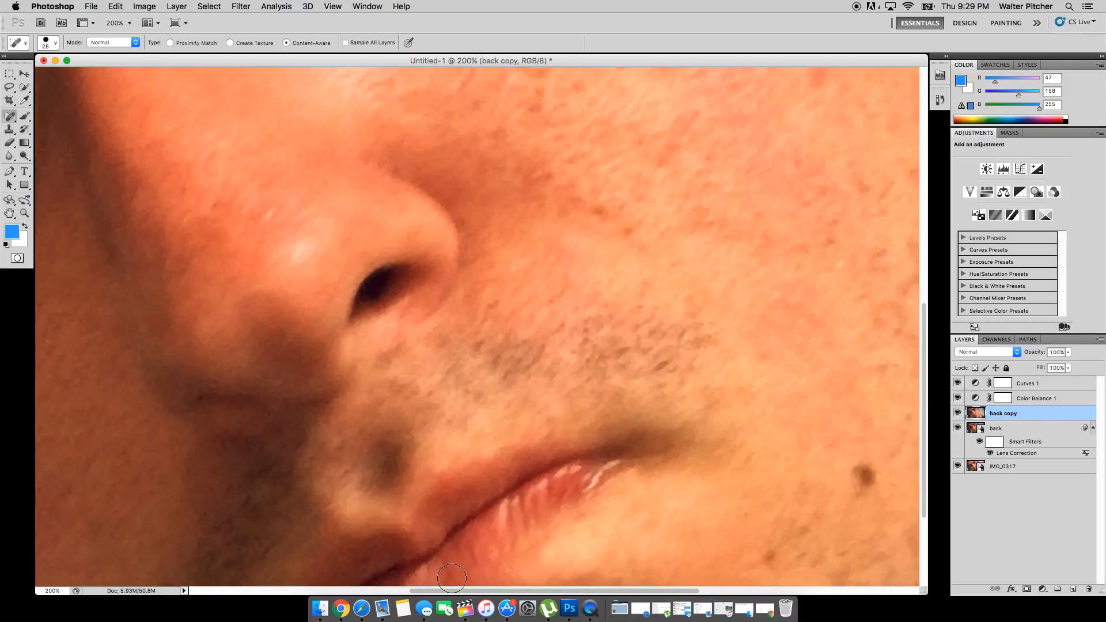
{"action": "left_click_drag", "start_coordinate": [452, 591], "coordinate": [569, 608]}
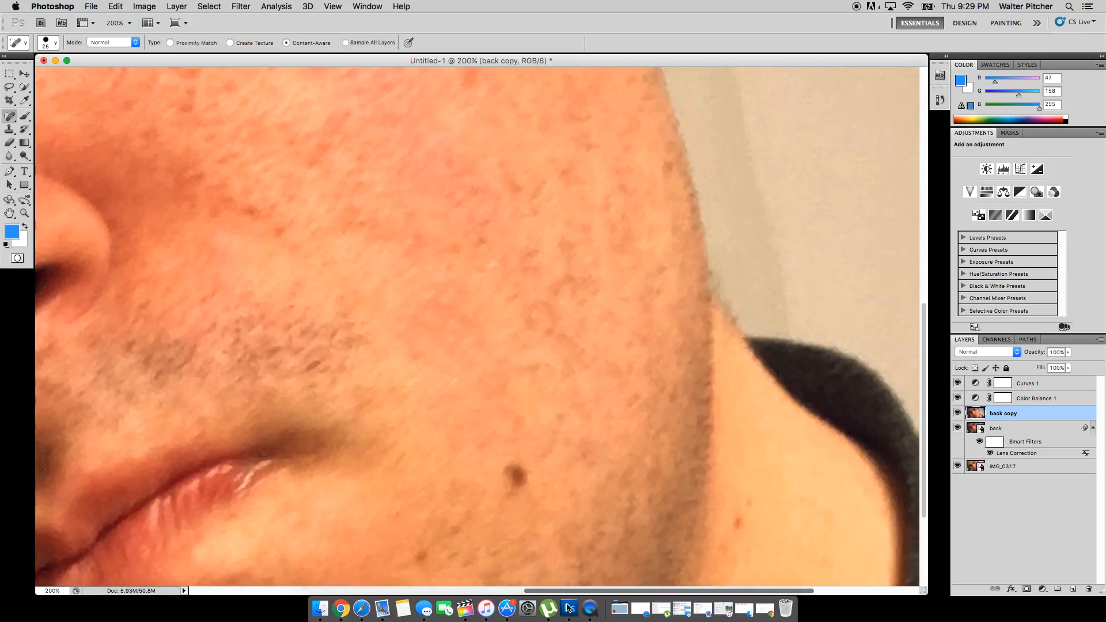
{"action": "scroll", "coordinate": [604, 474], "scroll_direction": "down", "scroll_amount": 5}
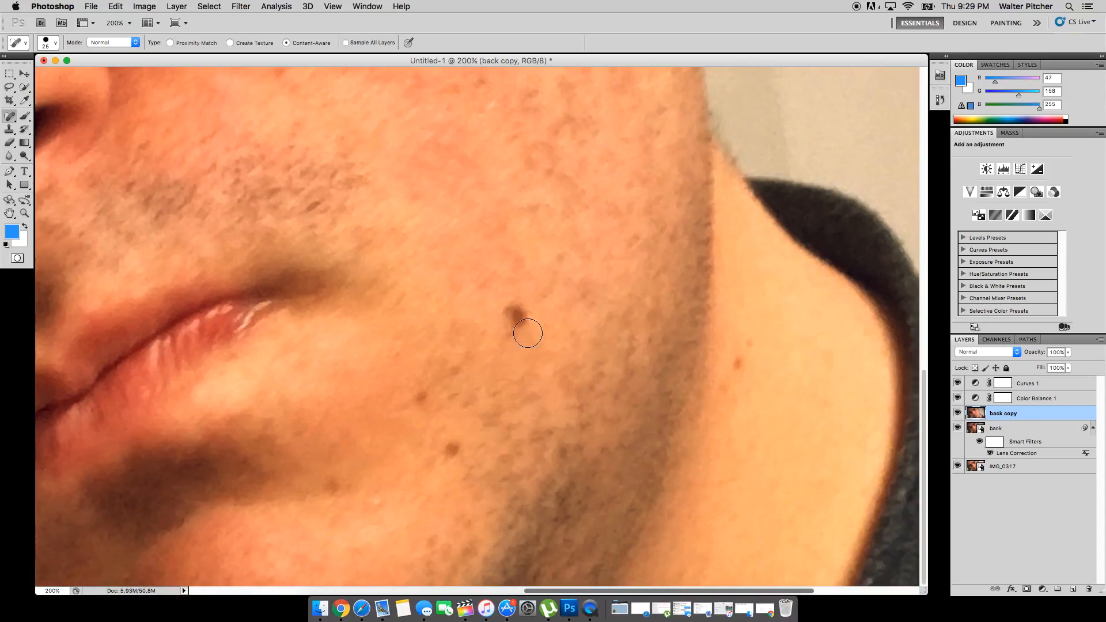
{"action": "left_click", "coordinate": [516, 315]}
{"action": "left_click", "coordinate": [511, 316]}
{"action": "left_click", "coordinate": [521, 312]}
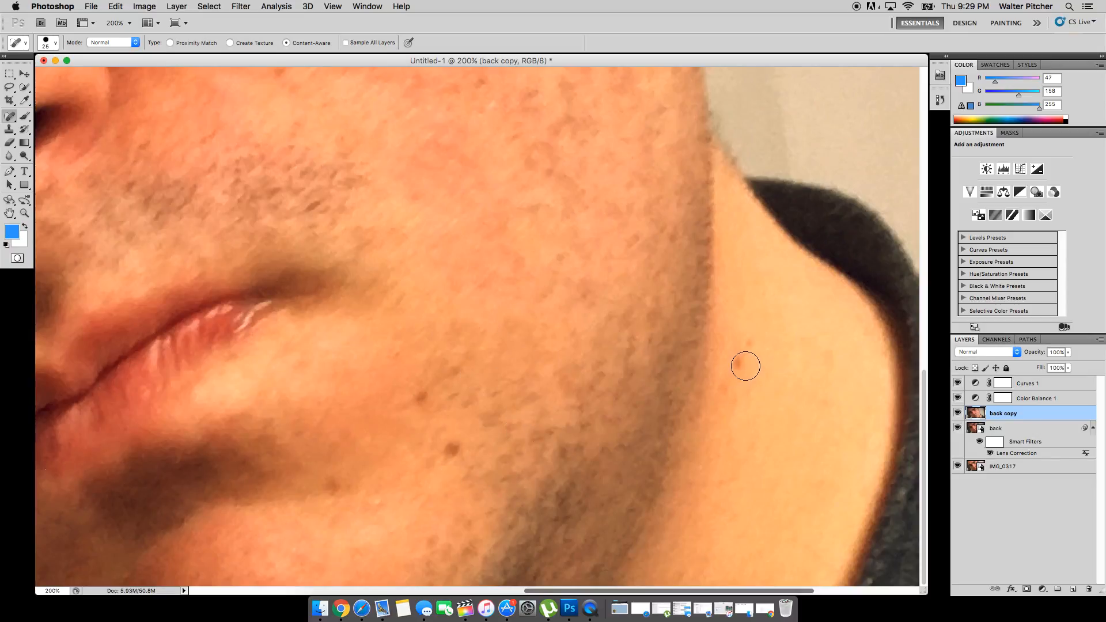
Heal the small red spot on the neck using a smaller Spot Healing Brush
{"action": "key", "text": "bracketleft"}
{"action": "key", "text": "bracketleft"}
{"action": "key", "text": "bracketleft"}
{"action": "key", "text": "bracketright"}
{"action": "left_click", "coordinate": [739, 364]}
Enlarge the healing brush and remove the dark spots on the chin below the mouth
{"action": "key", "text": "bracketright"}
{"action": "key", "text": "bracketright"}
{"action": "left_click", "coordinate": [430, 410]}
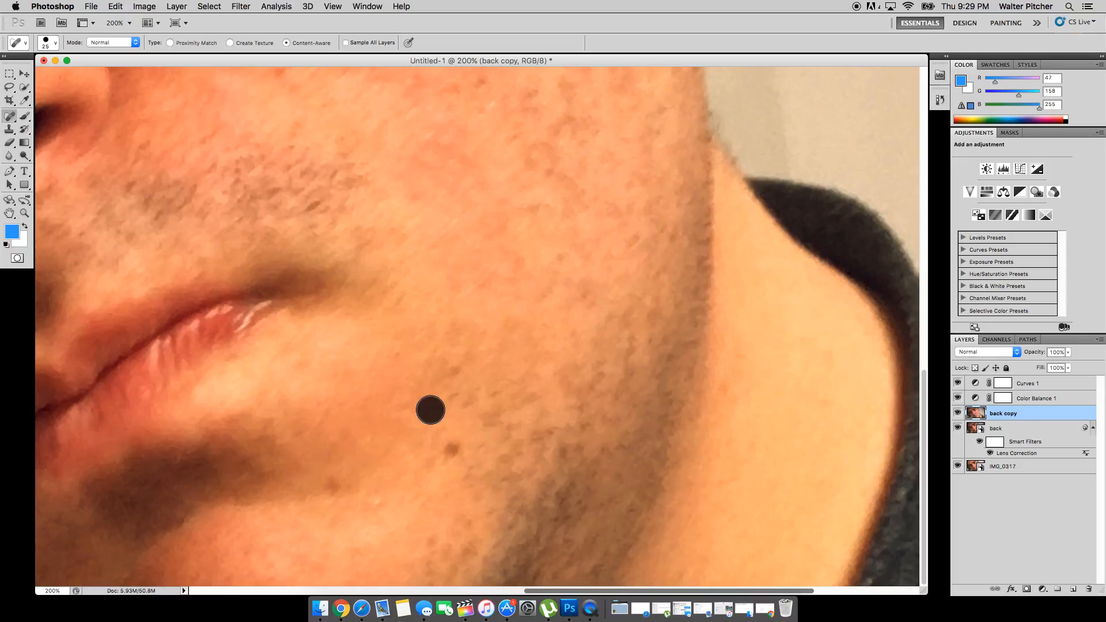
{"action": "left_click", "coordinate": [424, 393]}
{"action": "left_click", "coordinate": [449, 450]}
{"action": "left_click", "coordinate": [337, 488]}
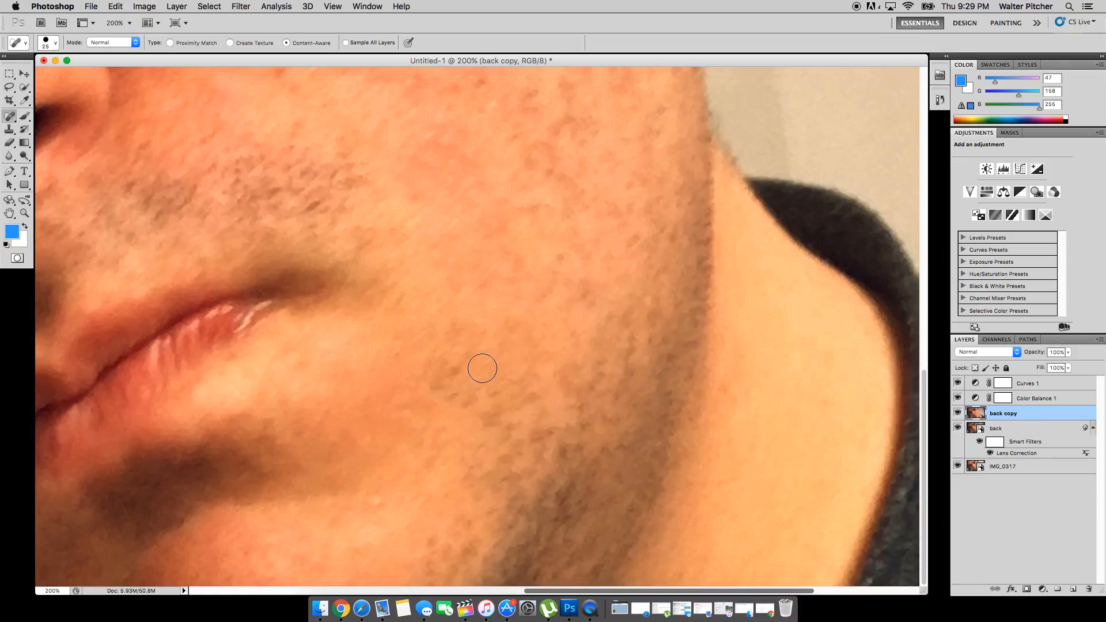
{"action": "scroll", "coordinate": [482, 367], "scroll_direction": "up", "scroll_amount": 2}
{"action": "scroll", "coordinate": [482, 368], "scroll_direction": "up", "scroll_amount": 10}
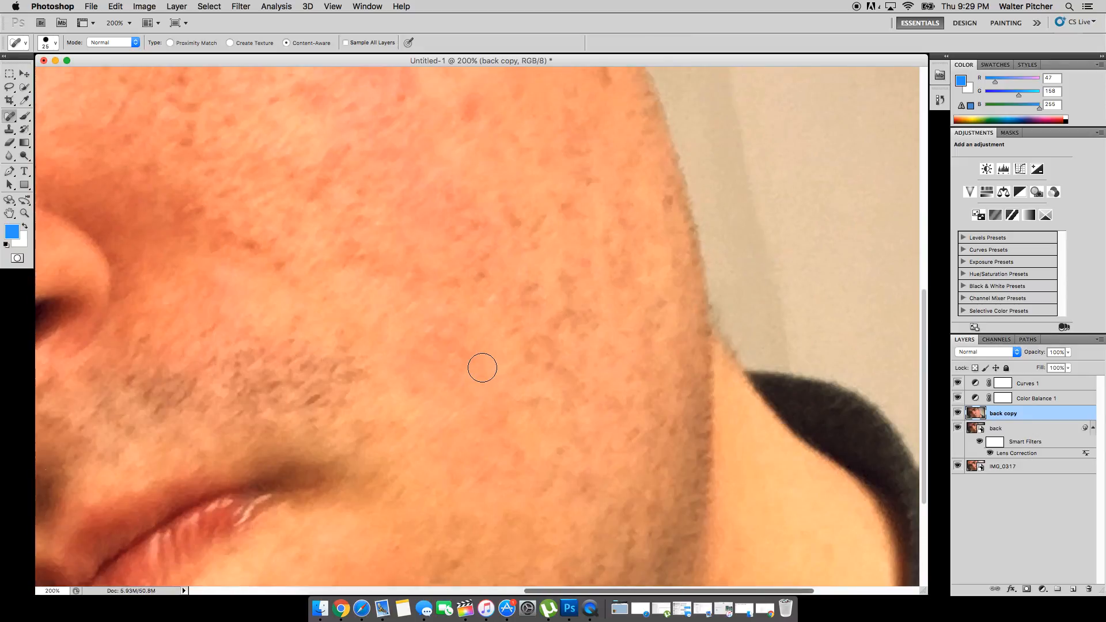
Heal the remaining dark spots on the upper cheek below the ear with the Spot Healing Brush
{"action": "scroll", "coordinate": [482, 368], "scroll_direction": "up", "scroll_amount": 2}
{"action": "left_click", "coordinate": [472, 212]}
{"action": "left_click", "coordinate": [479, 222]}
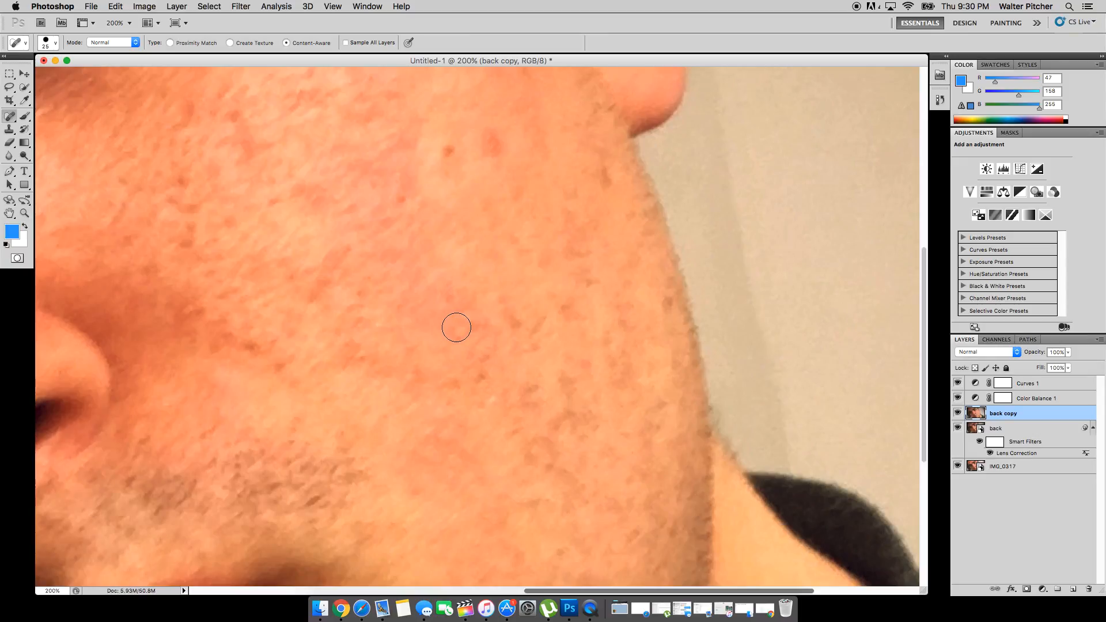
{"action": "left_click", "coordinate": [495, 135]}
{"action": "scroll", "coordinate": [479, 405], "scroll_direction": "up", "scroll_amount": 10}
{"action": "scroll", "coordinate": [479, 405], "scroll_direction": "down", "scroll_amount": 10}
{"action": "scroll", "coordinate": [479, 405], "scroll_direction": "up", "scroll_amount": 10}
{"action": "scroll", "coordinate": [479, 404], "scroll_direction": "down", "scroll_amount": 10}
{"action": "scroll", "coordinate": [480, 405], "scroll_direction": "up", "scroll_amount": 10}
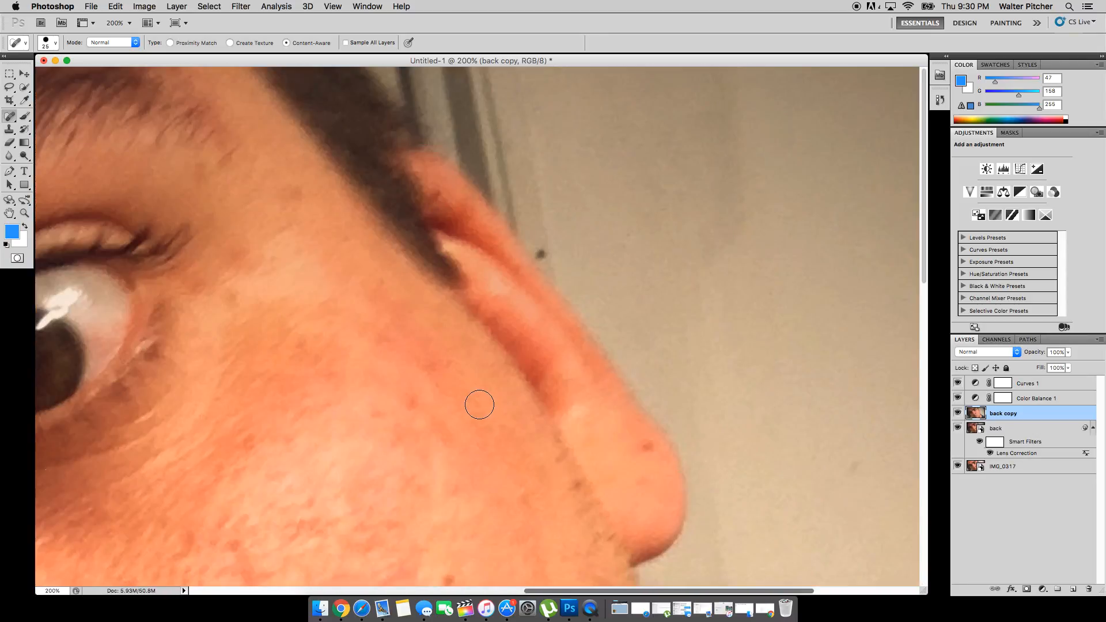
{"action": "key", "text": "super+minus"}
{"action": "key", "text": "super+minus"}
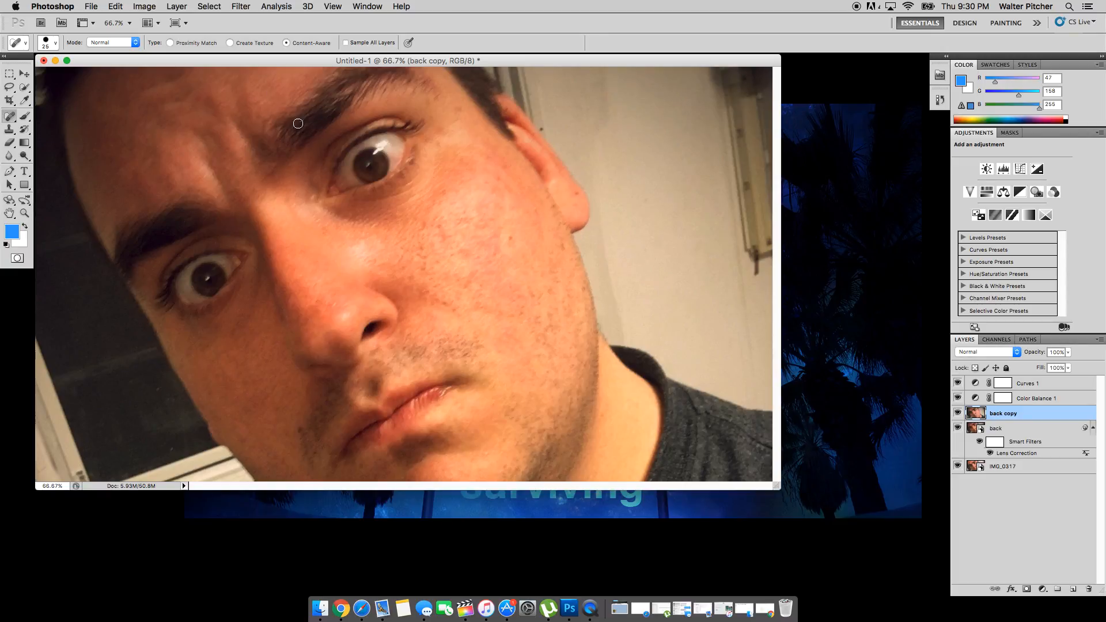
{"action": "left_click", "coordinate": [428, 139]}
Duplicate the back copy layer
{"action": "left_click_drag", "start_coordinate": [1024, 418], "coordinate": [1072, 589]}
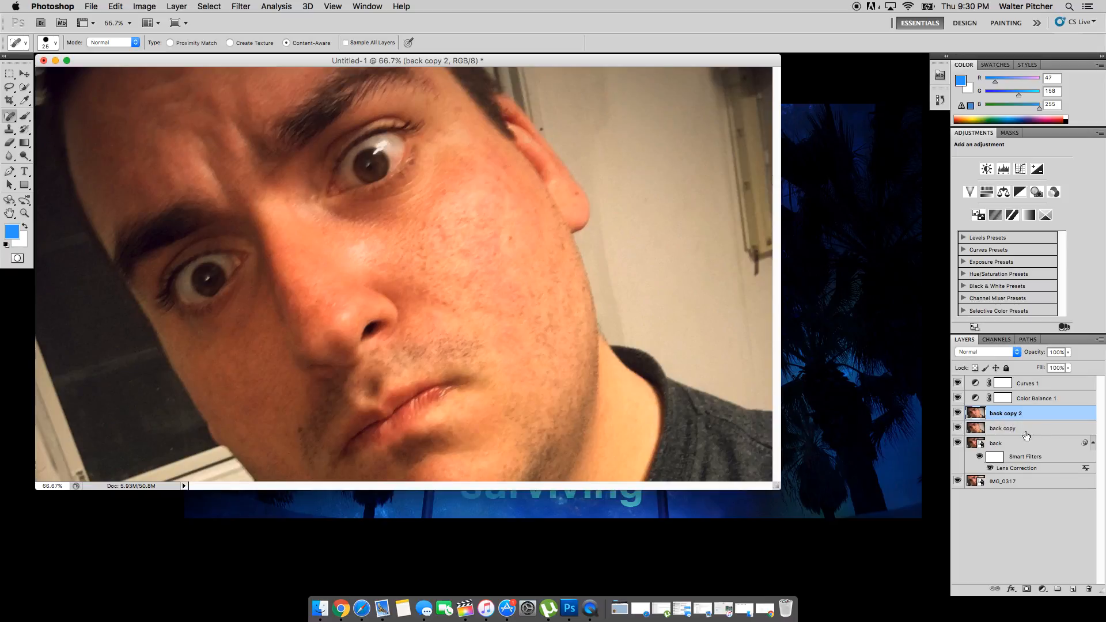
Open the back copy 2 layer in the Liquify filter at 100% zoom and enlarge the brush to 146
{"action": "left_click", "coordinate": [241, 7]}
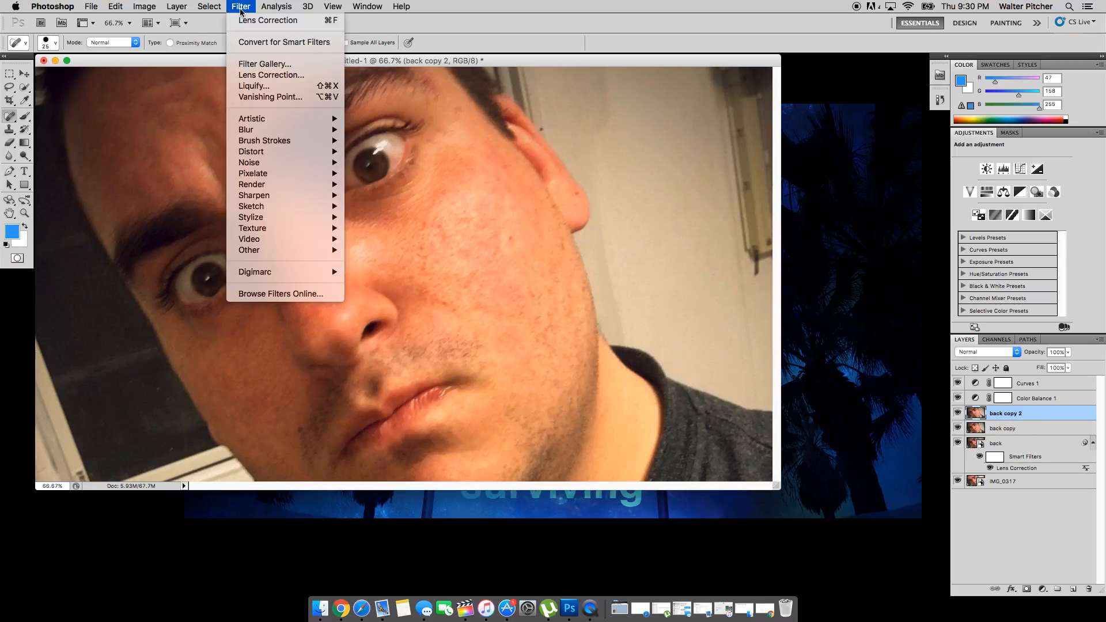
{"action": "left_click", "coordinate": [253, 86]}
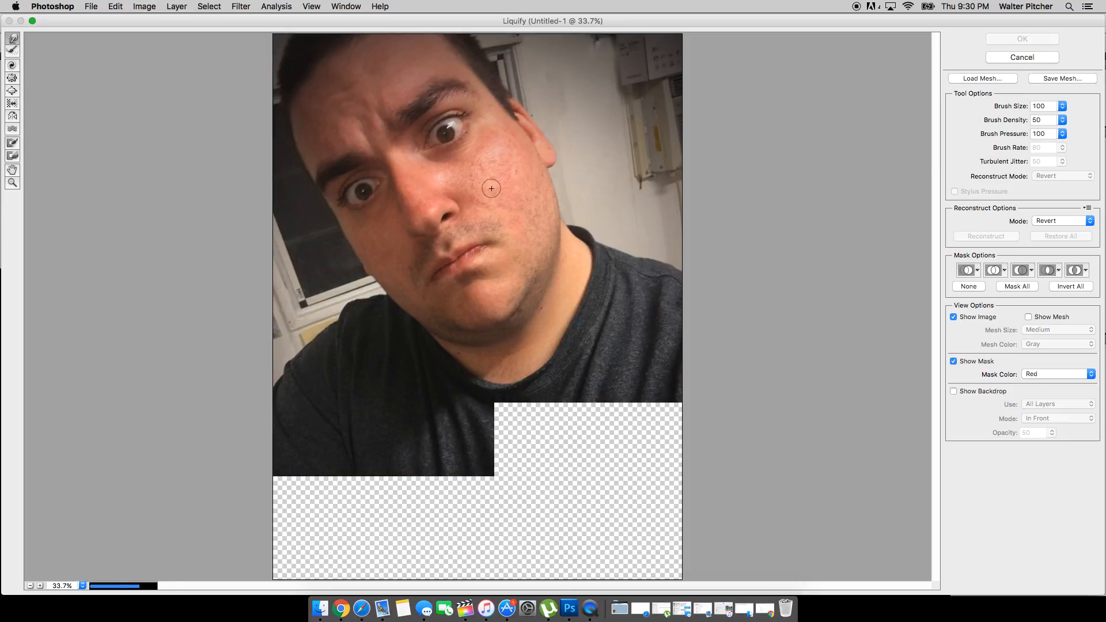
{"action": "key", "text": "super+equal"}
{"action": "key", "text": "super+equal"}
{"action": "key", "text": "super+equal"}
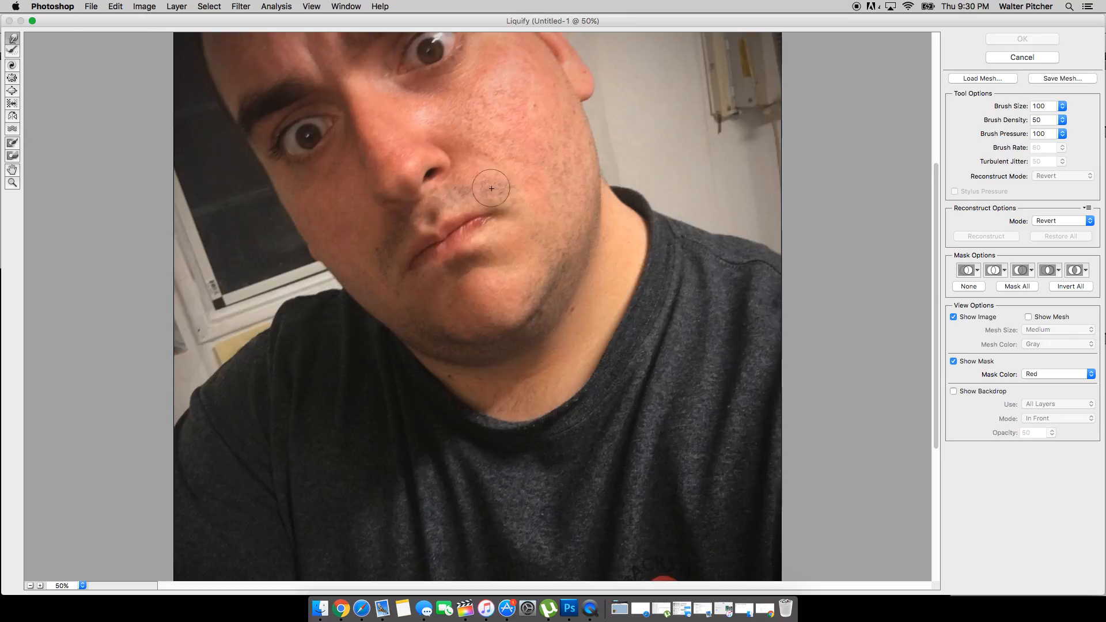
{"action": "scroll", "coordinate": [492, 189], "scroll_direction": "up", "scroll_amount": 10}
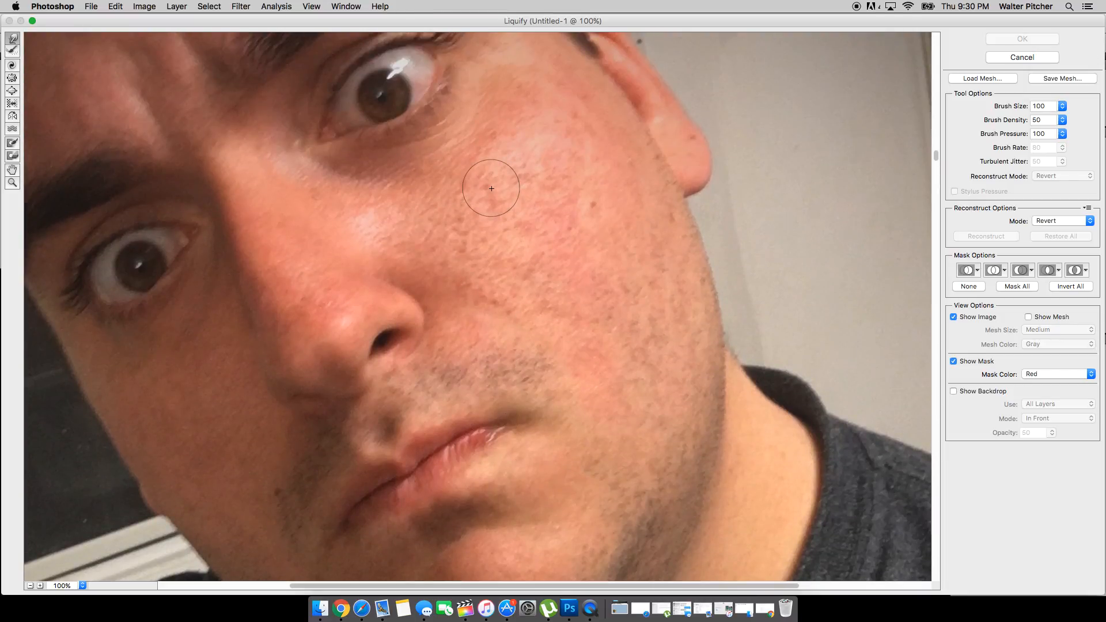
{"action": "key", "text": "bracketright"}
{"action": "key", "text": "bracketright"}
{"action": "key", "text": "bracketright"}
{"action": "key", "text": "bracketright"}
{"action": "key", "text": "bracketright"}
{"action": "key", "text": "bracketright"}
{"action": "key", "text": "bracketright"}
{"action": "key", "text": "bracketright"}
{"action": "key", "text": "bracketright"}
{"action": "key", "text": "bracketright"}
{"action": "key", "text": "bracketright"}
{"action": "key", "text": "bracketright"}
{"action": "key", "text": "bracketright"}
{"action": "key", "text": "bracketright"}
{"action": "key", "text": "bracketright"}
{"action": "key", "text": "bracketright"}
{"action": "key", "text": "bracketright"}
{"action": "key", "text": "bracketright"}
{"action": "key", "text": "bracketright"}
{"action": "key", "text": "bracketright"}
{"action": "key", "text": "bracketright"}
{"action": "key", "text": "bracketright"}
Try smearing the blemished cheek skin with the Liquify brush, and cancel the filter
{"action": "mouse_move", "coordinate": [533, 205]}
{"action": "left_mouse_down"}
{"action": "mouse_move", "coordinate": [579, 226]}
{"action": "mouse_move", "coordinate": [551, 210]}
{"action": "mouse_move", "coordinate": [561, 248]}
{"action": "mouse_move", "coordinate": [526, 196]}
{"action": "mouse_move", "coordinate": [513, 215]}
{"action": "mouse_move", "coordinate": [508, 207]}
{"action": "mouse_move", "coordinate": [532, 200]}
{"action": "left_mouse_up"}
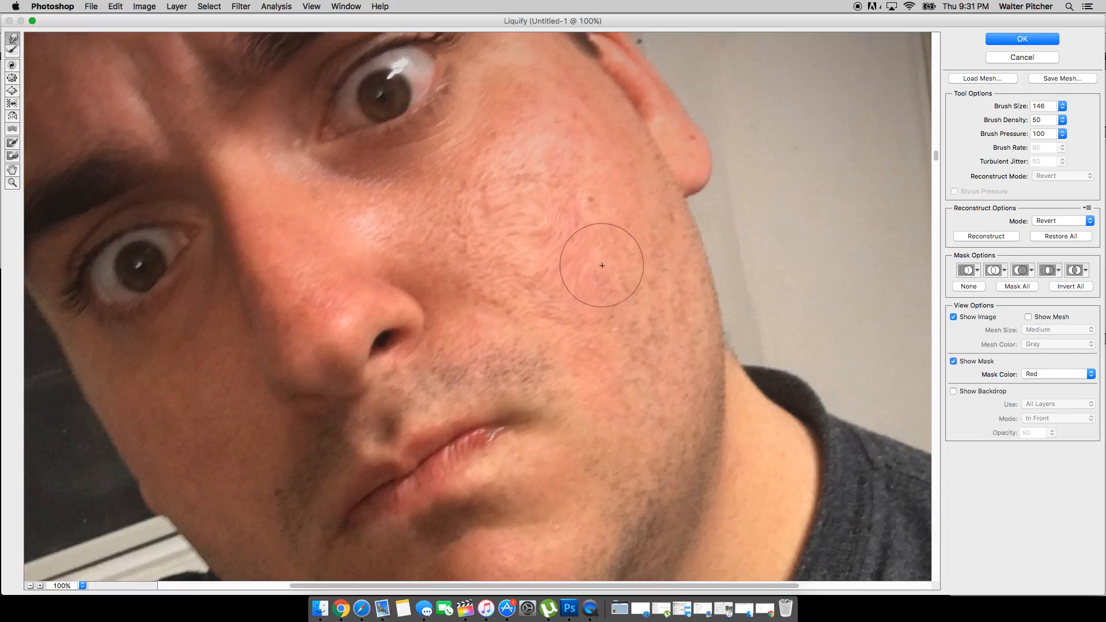
{"action": "mouse_move", "coordinate": [600, 250]}
{"action": "left_mouse_down"}
{"action": "mouse_move", "coordinate": [594, 199]}
{"action": "mouse_move", "coordinate": [575, 173]}
{"action": "mouse_move", "coordinate": [576, 123]}
{"action": "mouse_move", "coordinate": [537, 89]}
{"action": "mouse_move", "coordinate": [544, 109]}
{"action": "mouse_move", "coordinate": [550, 99]}
{"action": "left_mouse_up"}
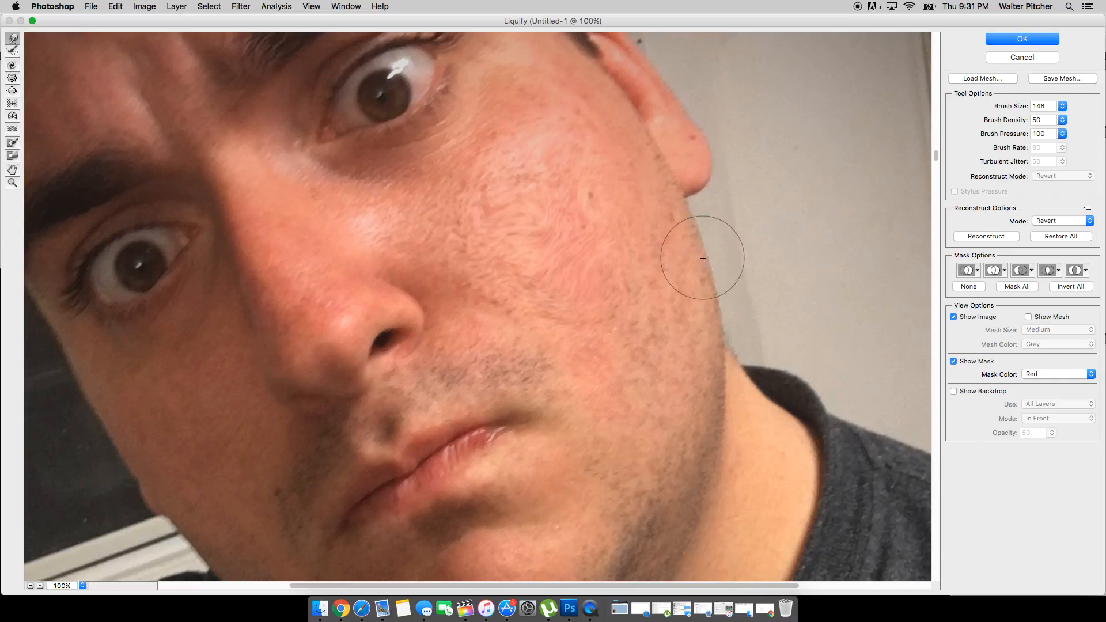
{"action": "left_click", "coordinate": [1029, 57]}
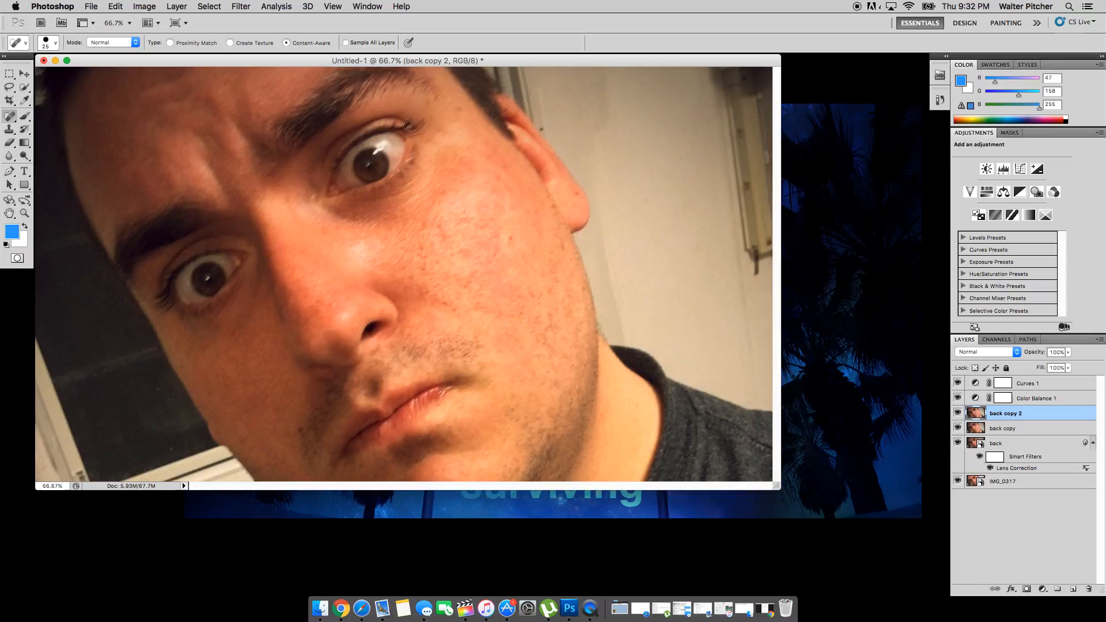
Enlarge the document window, switch to Chrome and copy the maxresdefault.jpg bokeh light image
{"action": "left_click_drag", "start_coordinate": [775, 485], "coordinate": [881, 551]}
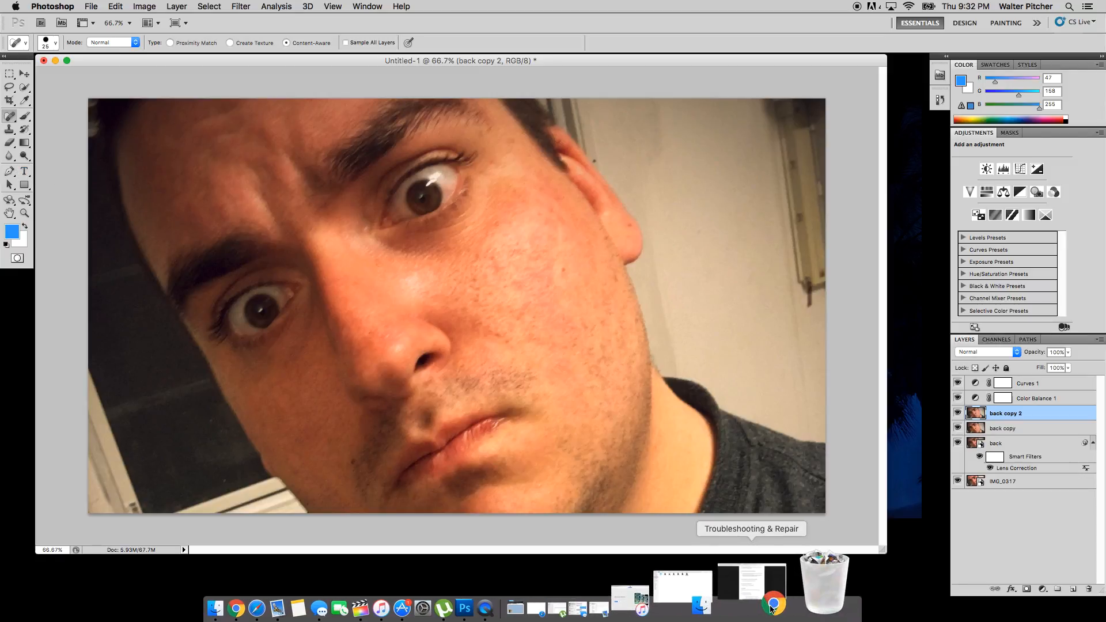
{"action": "key", "text": "super+Tab"}
{"action": "key", "text": "super+Tab"}
{"action": "key", "text": "super+Tab"}
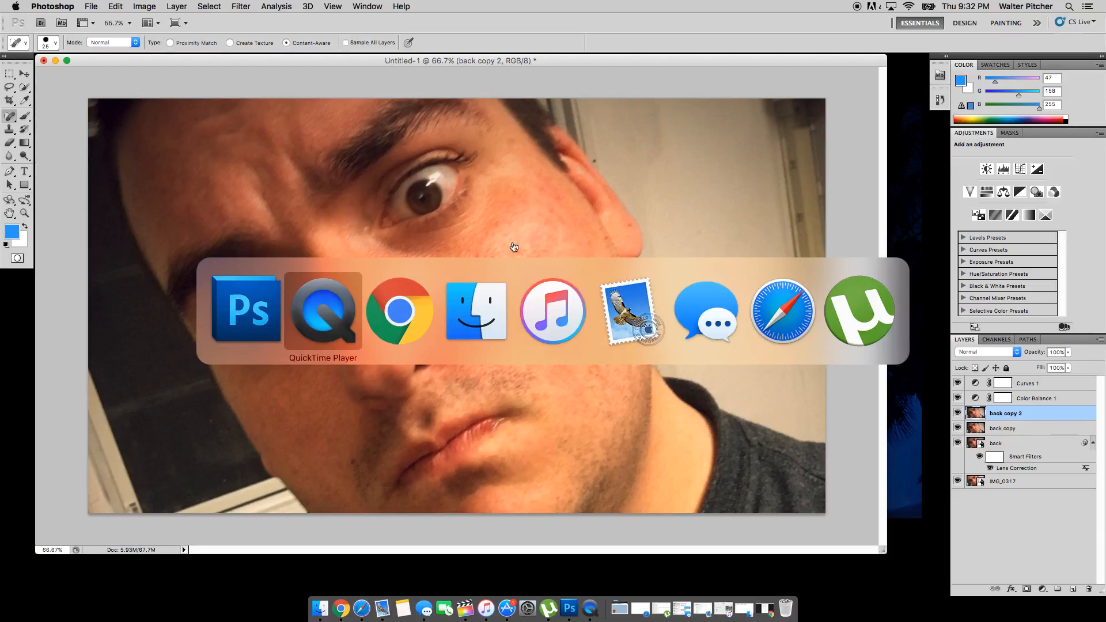
{"action": "left_click", "coordinate": [432, 288]}
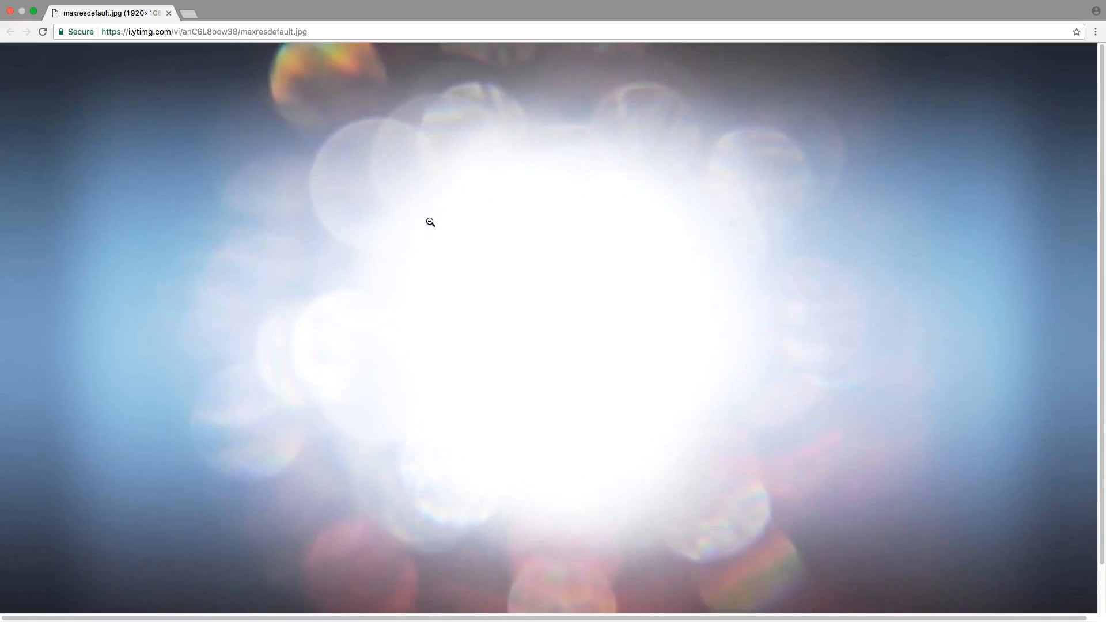
{"action": "scroll", "coordinate": [374, 233], "scroll_direction": "down", "scroll_amount": 2}
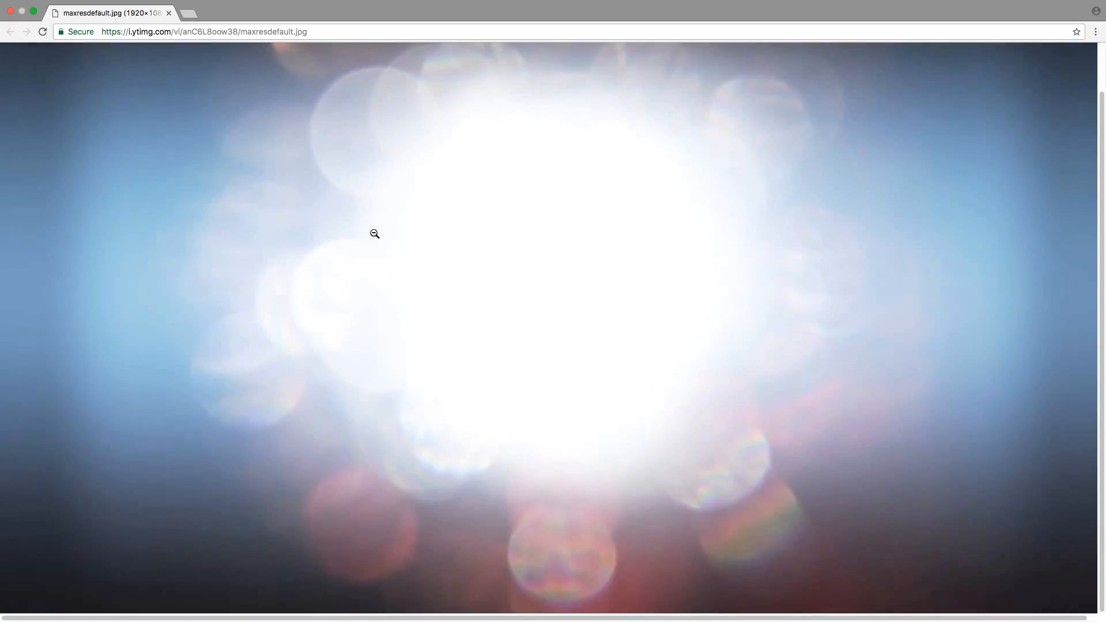
{"action": "right_click", "coordinate": [374, 214]}
{"action": "left_click", "coordinate": [413, 242]}
Switch back to Photoshop and paste the bokeh image above back copy 2, converting its colours to preserve their appearance
{"action": "key", "text": "super+Tab"}
{"action": "key", "text": "super+Tab"}
{"action": "key", "text": "super+shift+Tab"}
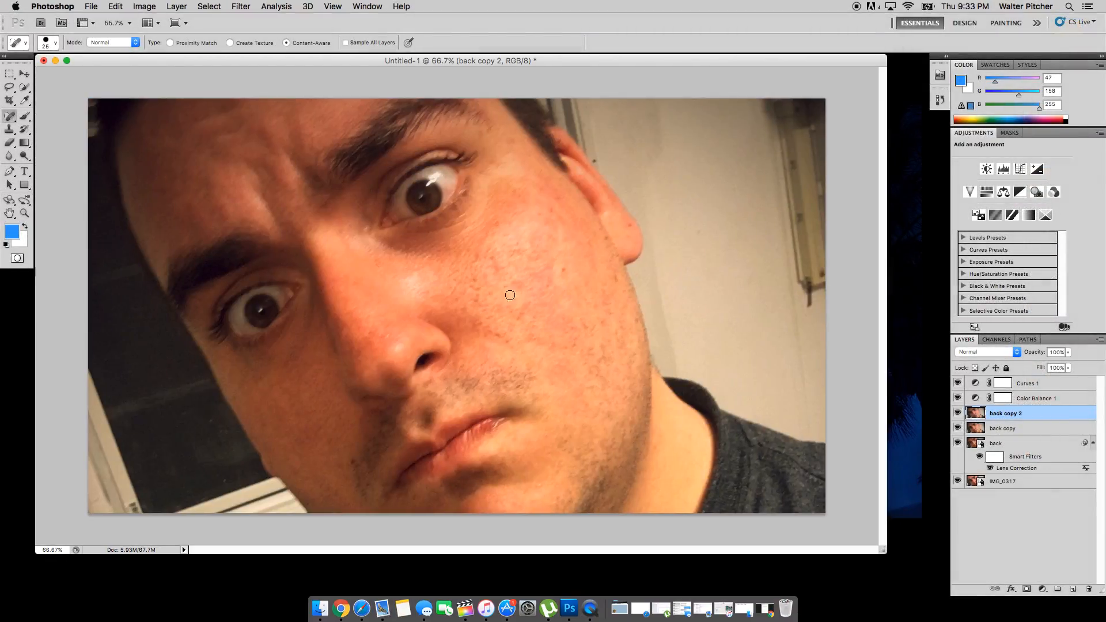
{"action": "key", "text": "super+v"}
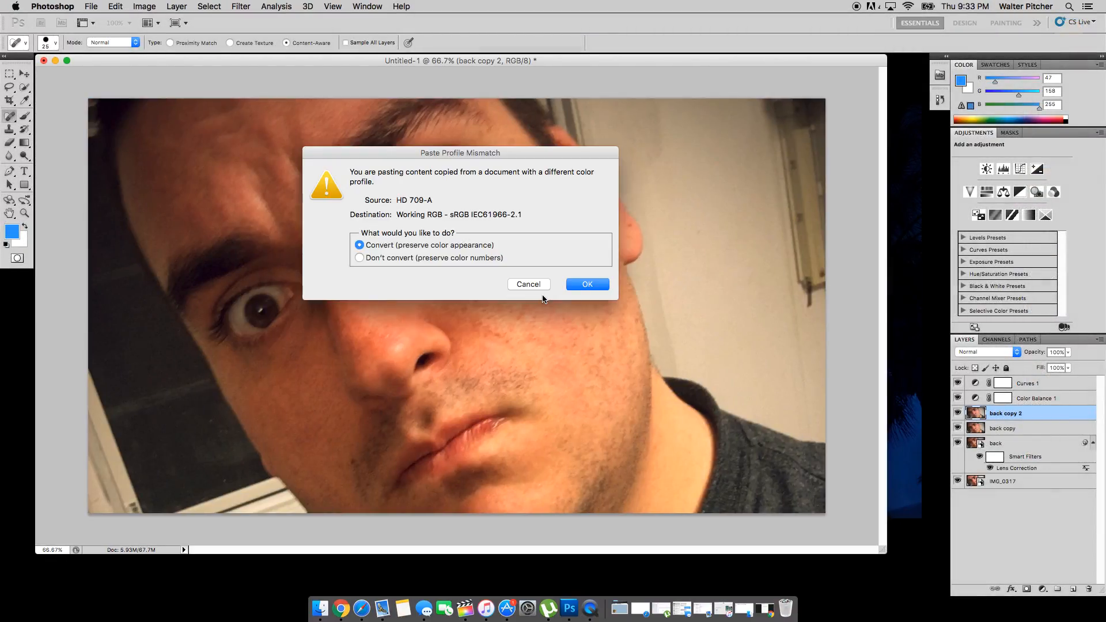
{"action": "left_click", "coordinate": [570, 286]}
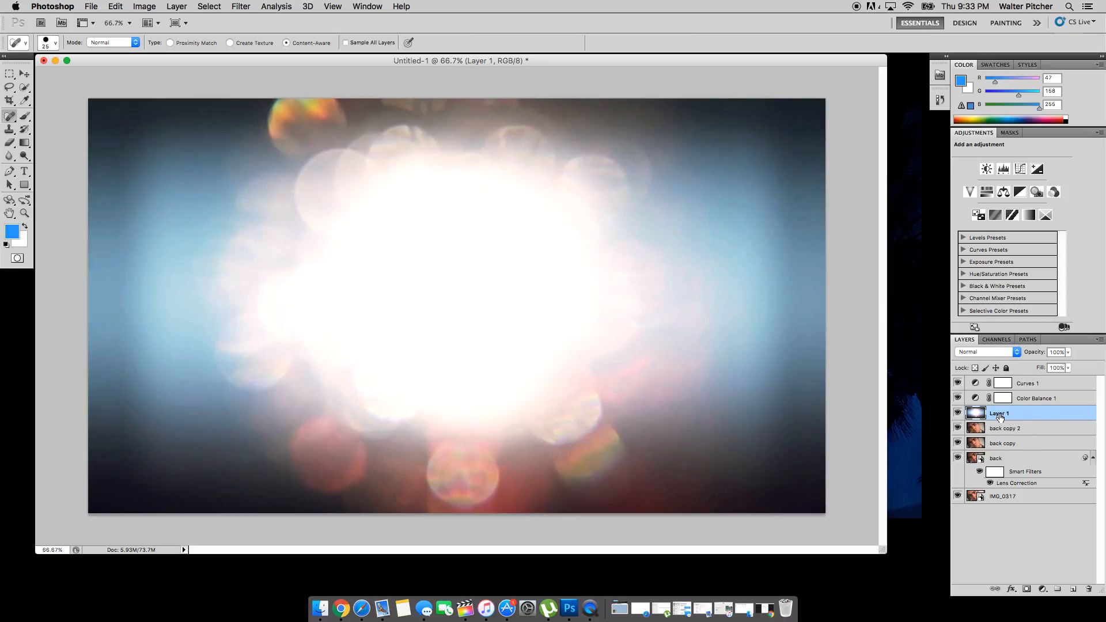
Try the Screen blend mode on the pasted bokeh layer, and set it to Soft Light
{"action": "left_click", "coordinate": [1018, 353]}
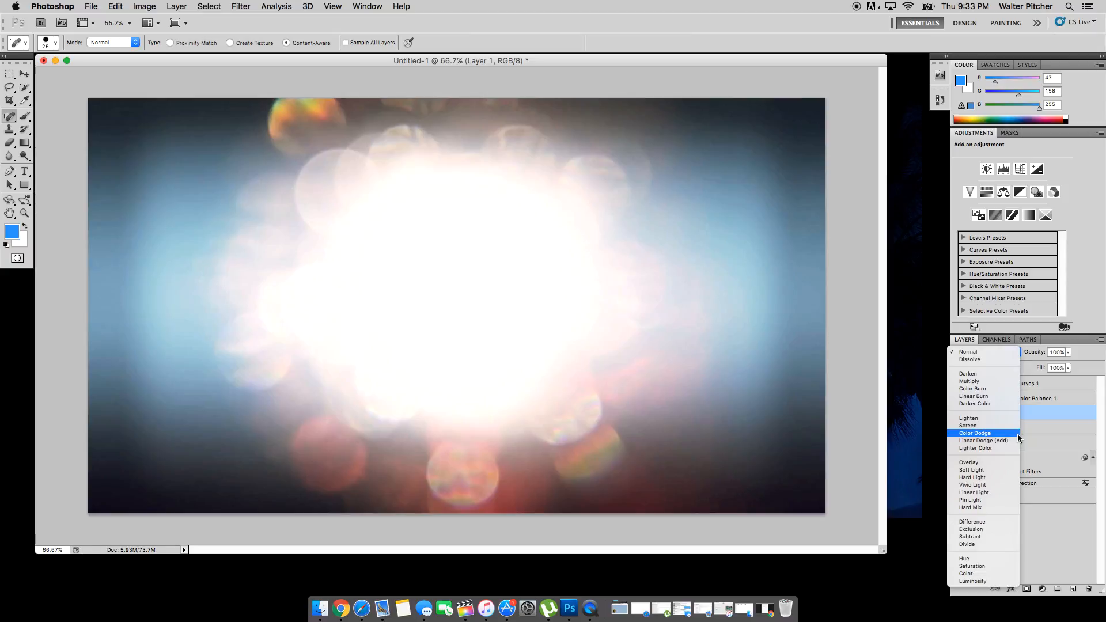
{"action": "left_click", "coordinate": [990, 425]}
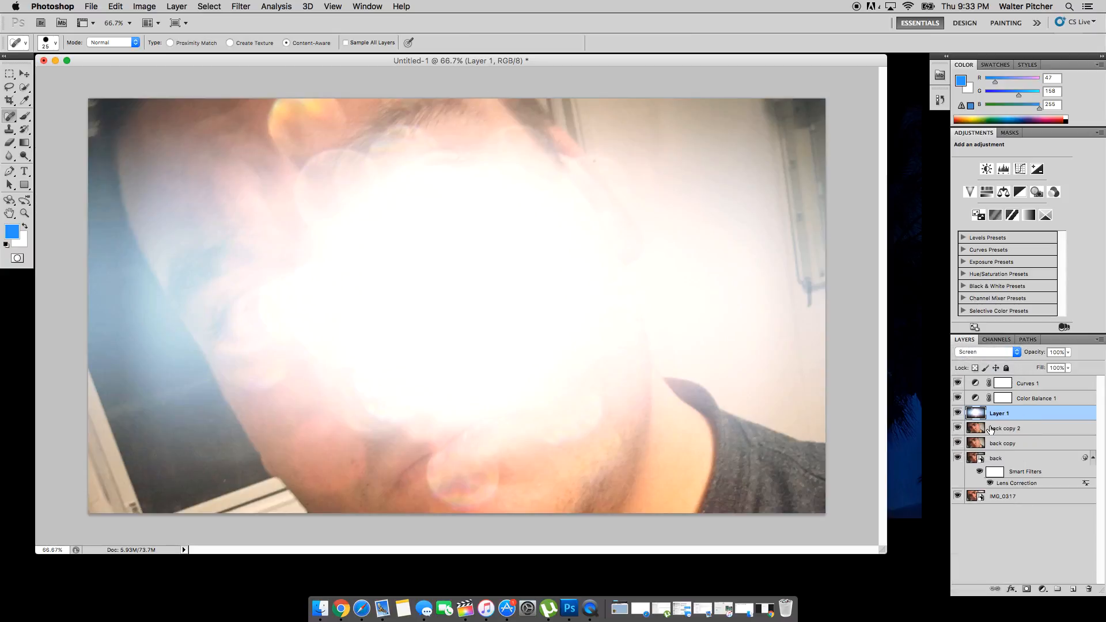
{"action": "left_click", "coordinate": [1004, 349]}
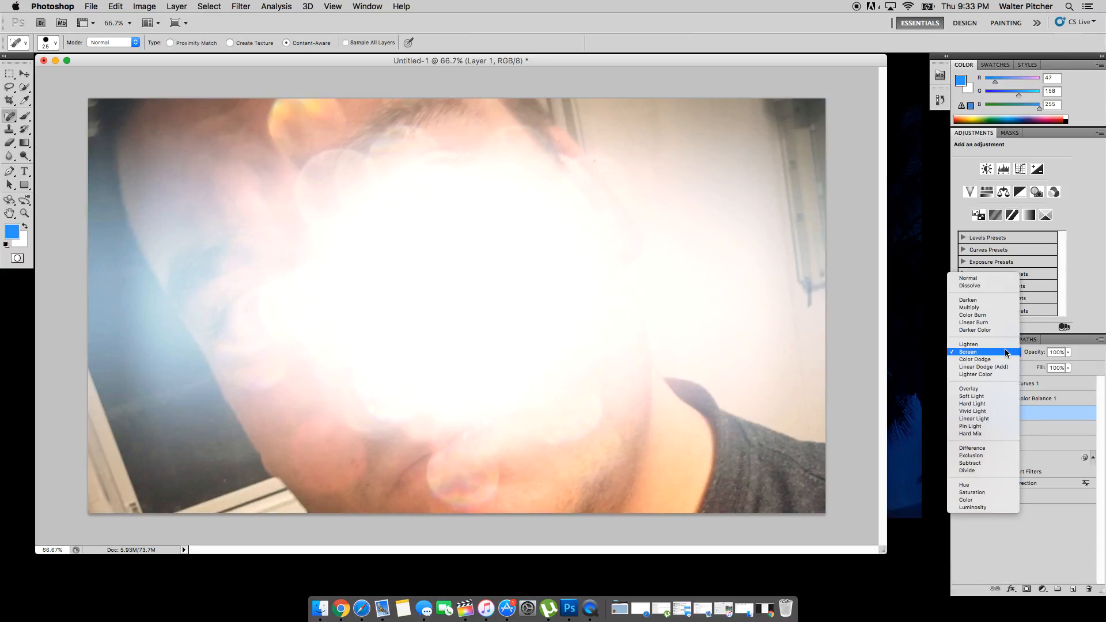
{"action": "left_click", "coordinate": [994, 396]}
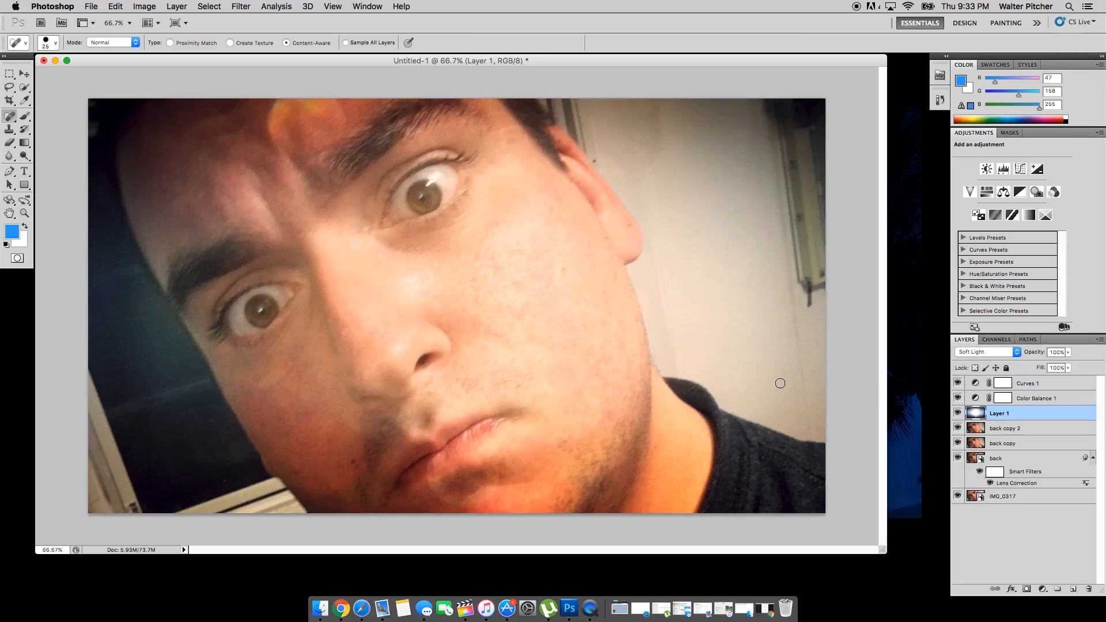
Toggle the bokeh layer's visibility to compare the photo with and without the overlay
{"action": "left_click", "coordinate": [958, 414]}
{"action": "left_click", "coordinate": [958, 413]}
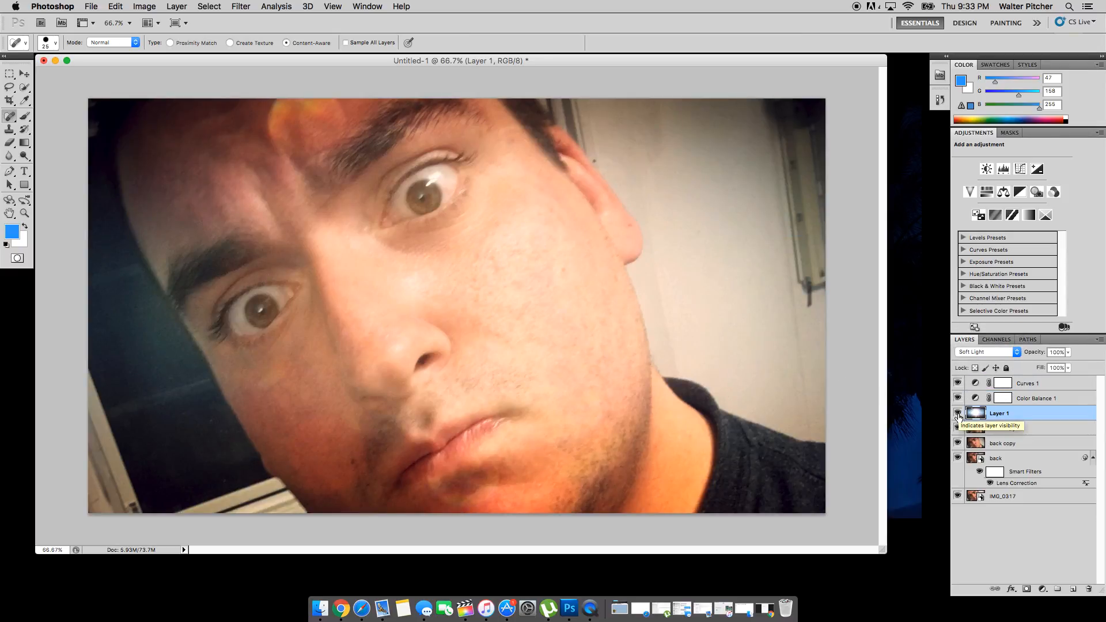
{"action": "left_click", "coordinate": [958, 415]}
{"action": "left_click", "coordinate": [958, 415]}
Try the Hard Light and Screen blend modes on the bokeh layer, and return it to Soft Light
{"action": "left_click", "coordinate": [986, 353]}
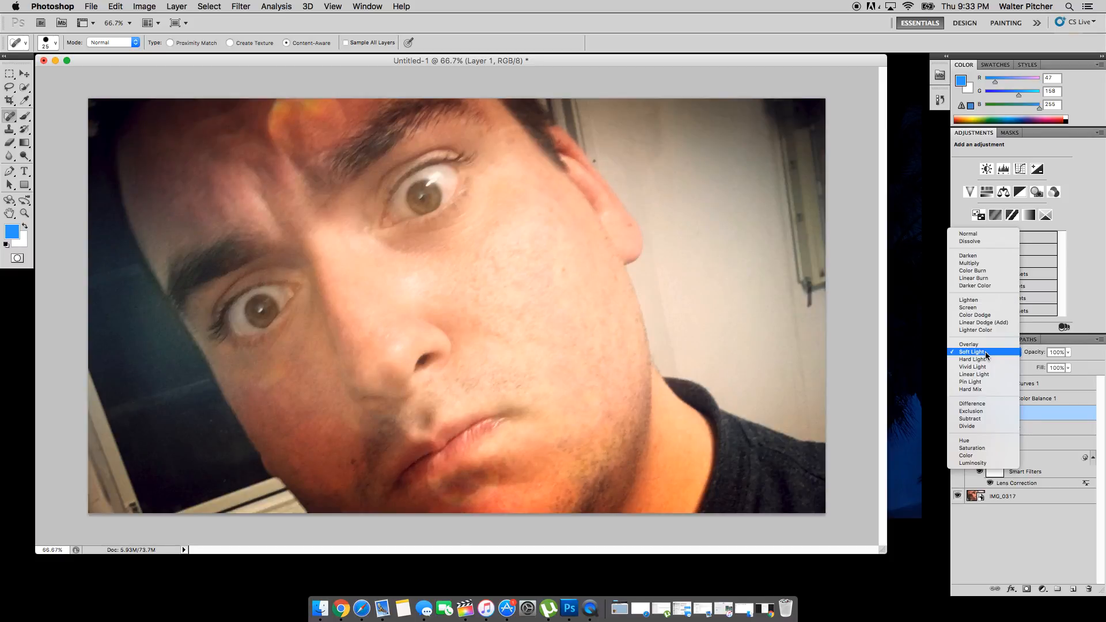
{"action": "left_click", "coordinate": [984, 358]}
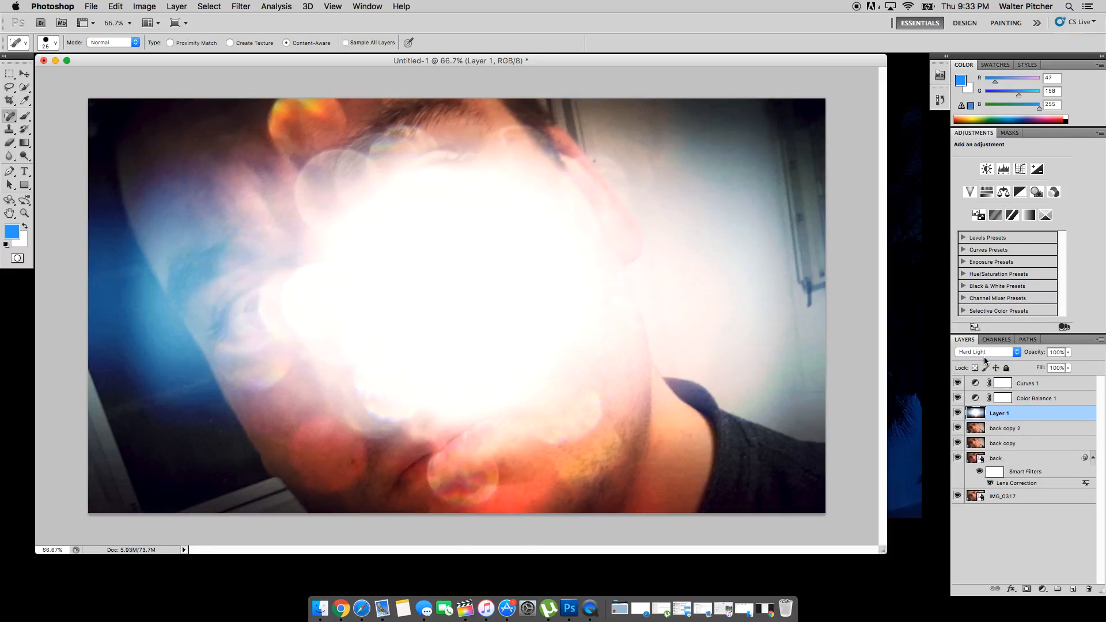
{"action": "left_click", "coordinate": [1003, 353]}
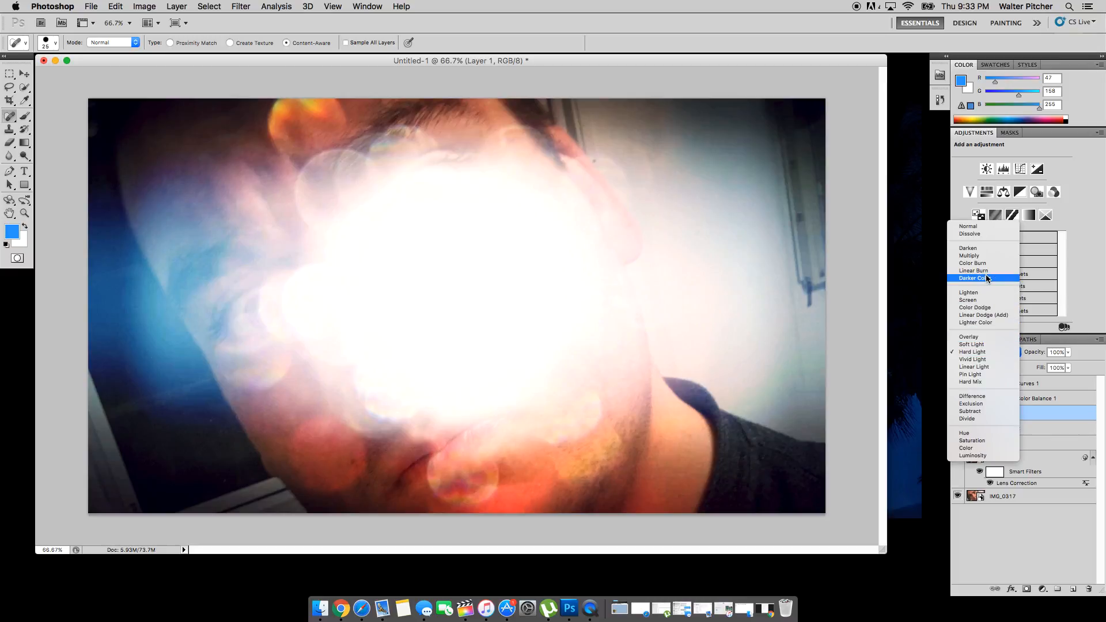
{"action": "left_click", "coordinate": [982, 300]}
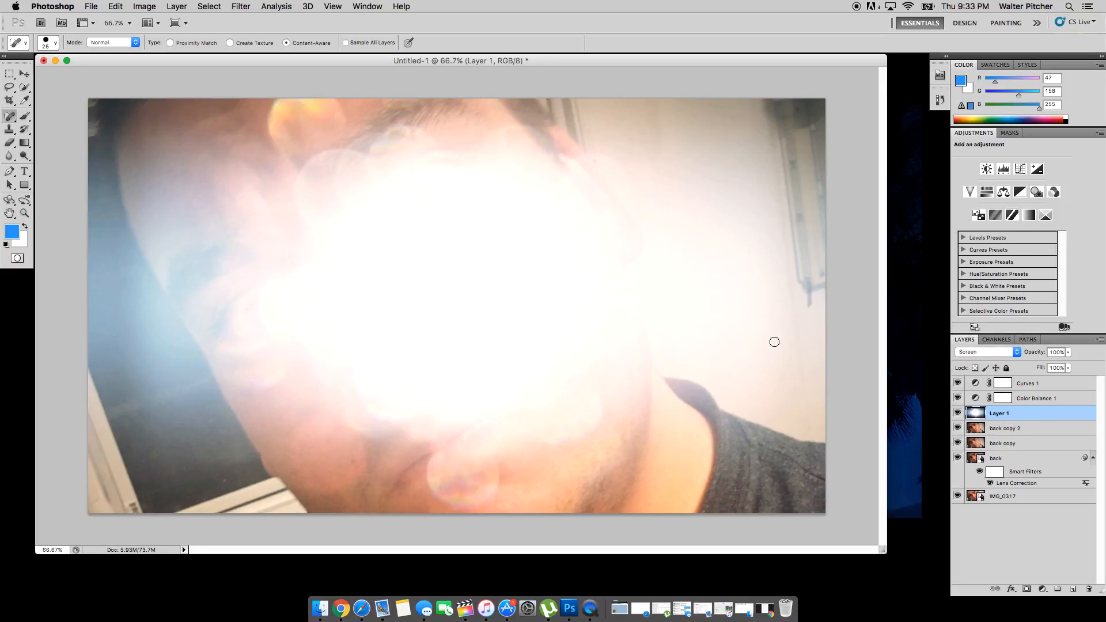
{"action": "left_click", "coordinate": [980, 352]}
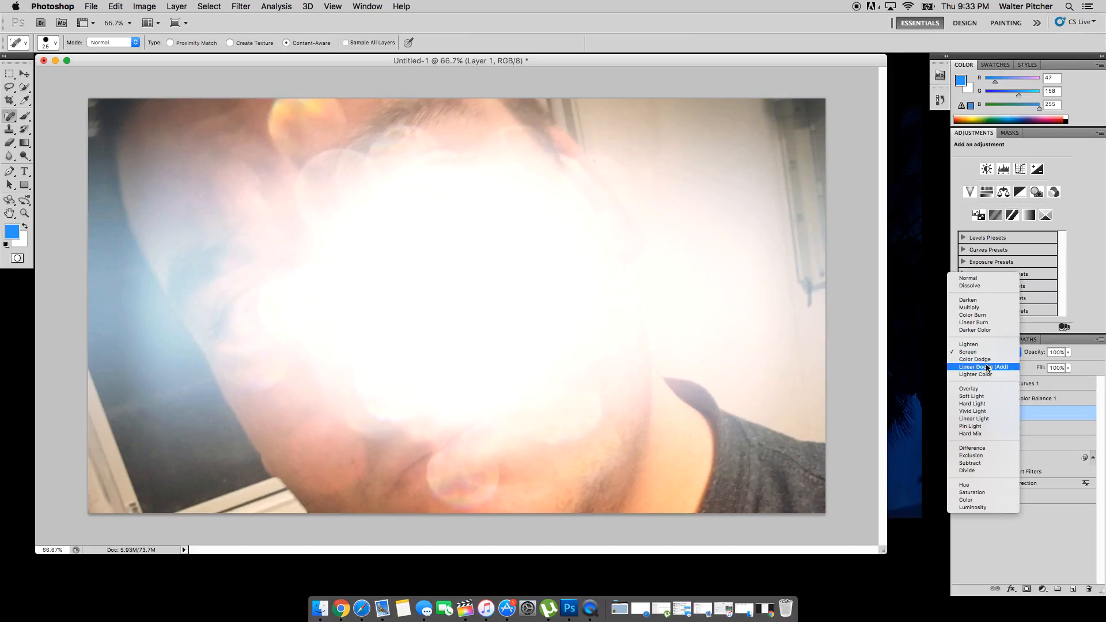
{"action": "left_click", "coordinate": [986, 396]}
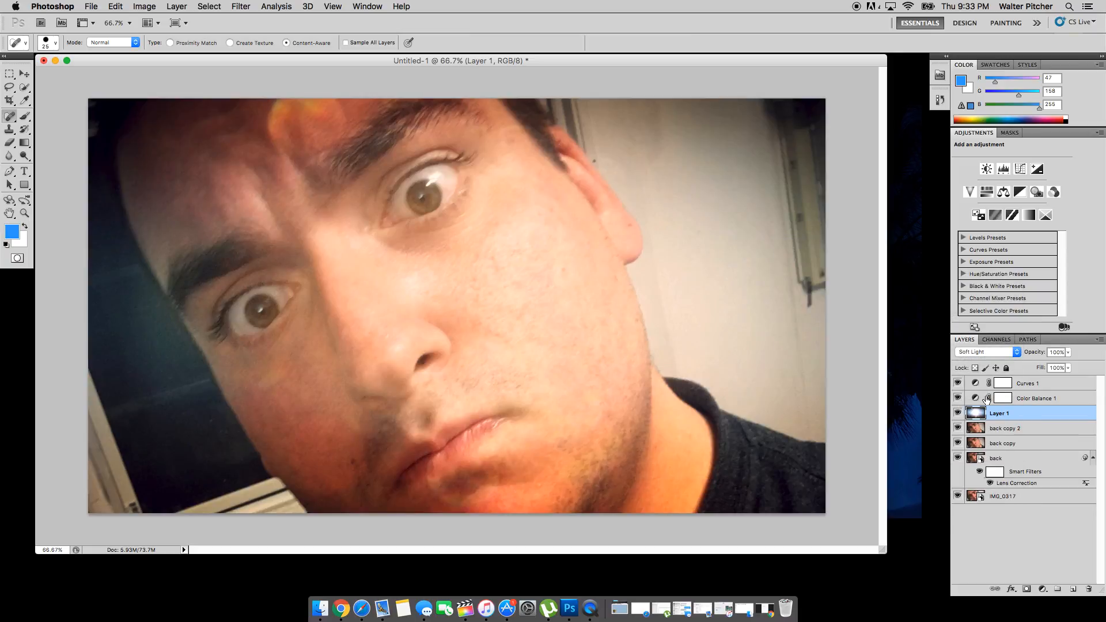
Lower the bokeh layer's opacity to 80% and compare the photo with the layer hidden and shown
{"action": "left_click", "coordinate": [1069, 352]}
{"action": "left_click_drag", "start_coordinate": [1070, 364], "coordinate": [1045, 354]}
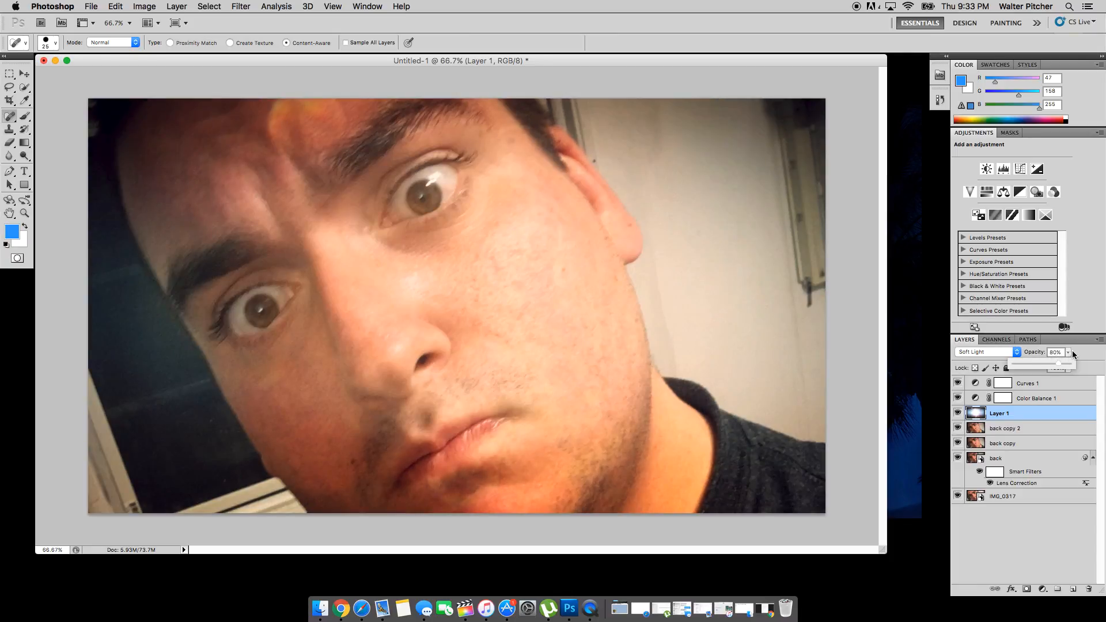
{"action": "left_click", "coordinate": [1075, 352]}
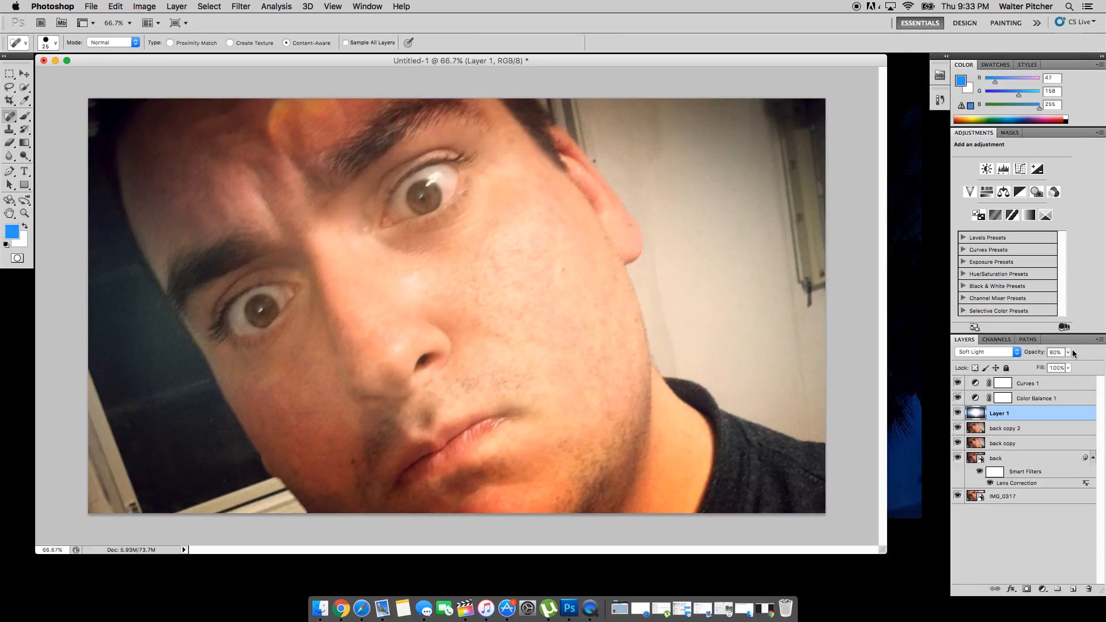
{"action": "left_click", "coordinate": [958, 413]}
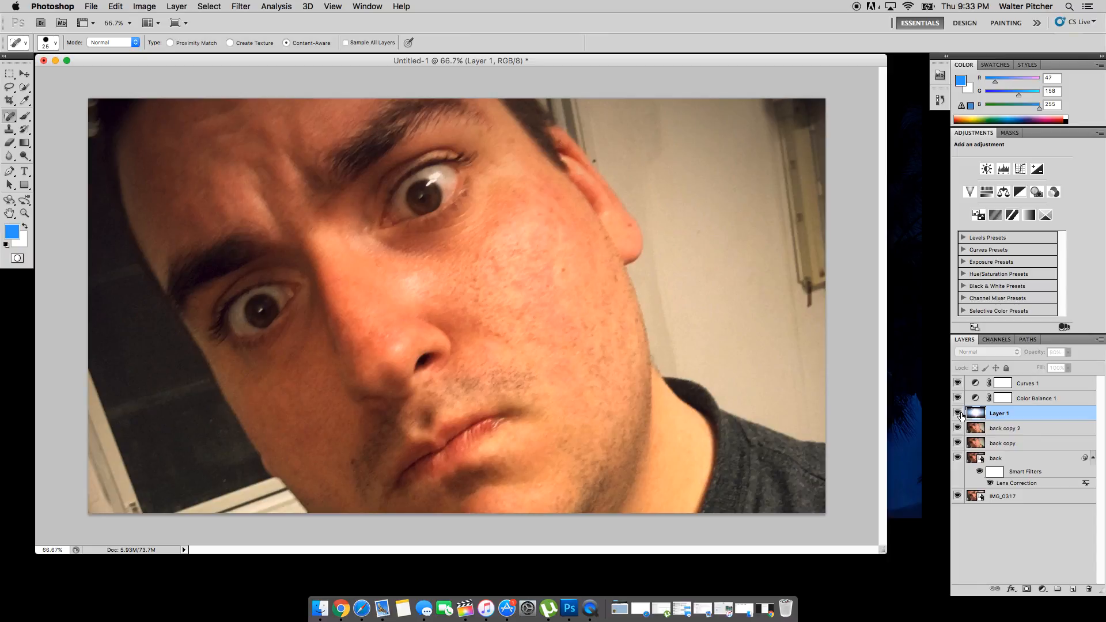
{"action": "left_click", "coordinate": [958, 413]}
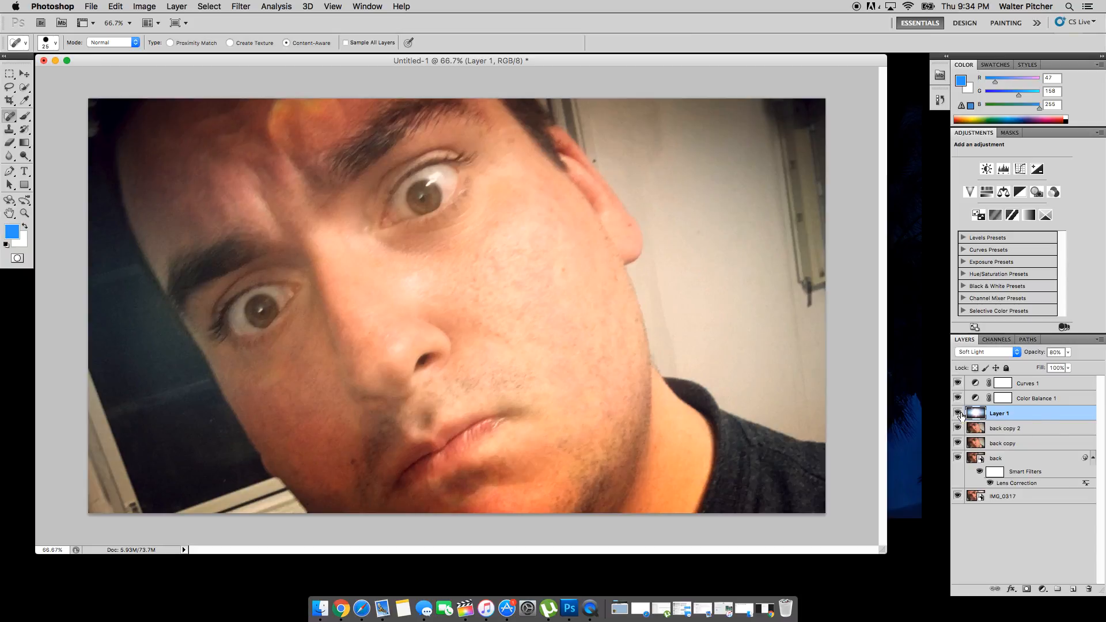
Add a text layer over the cheek with the person's first name in capital letters
{"action": "left_click", "coordinate": [25, 171]}
{"action": "left_click", "coordinate": [447, 364]}
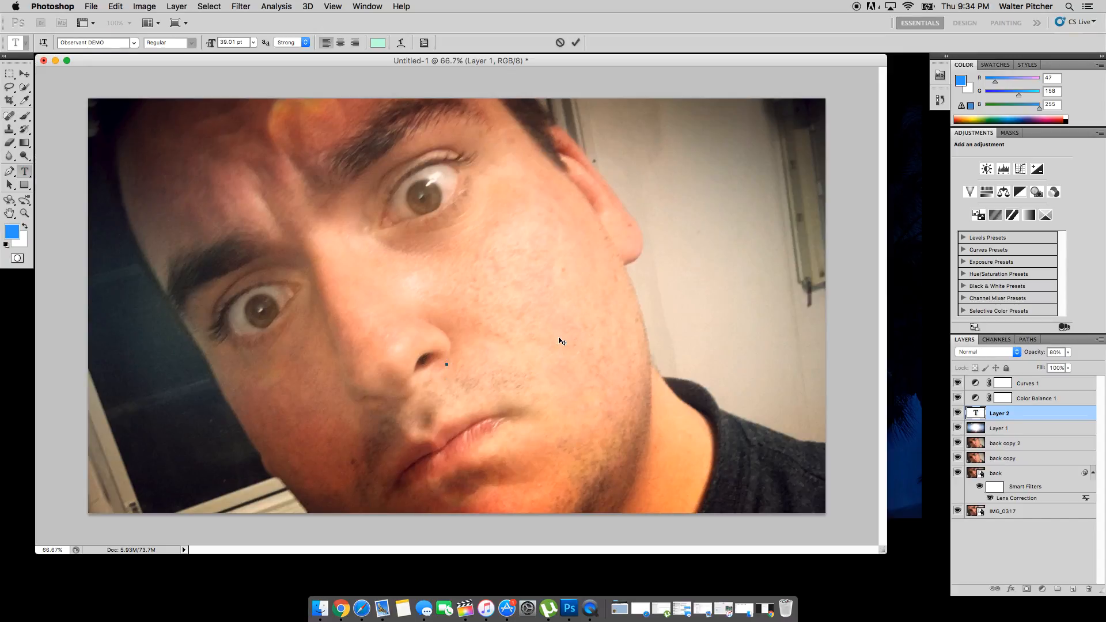
{"action": "type", "text": "WALTER"}
Recolour the name text, trying orange and a brown sampled from the eye, and settle on the muted tan b39985
{"action": "key", "text": "super+a"}
{"action": "left_click", "coordinate": [378, 43]}
{"action": "left_click_drag", "start_coordinate": [462, 363], "coordinate": [877, 138]}
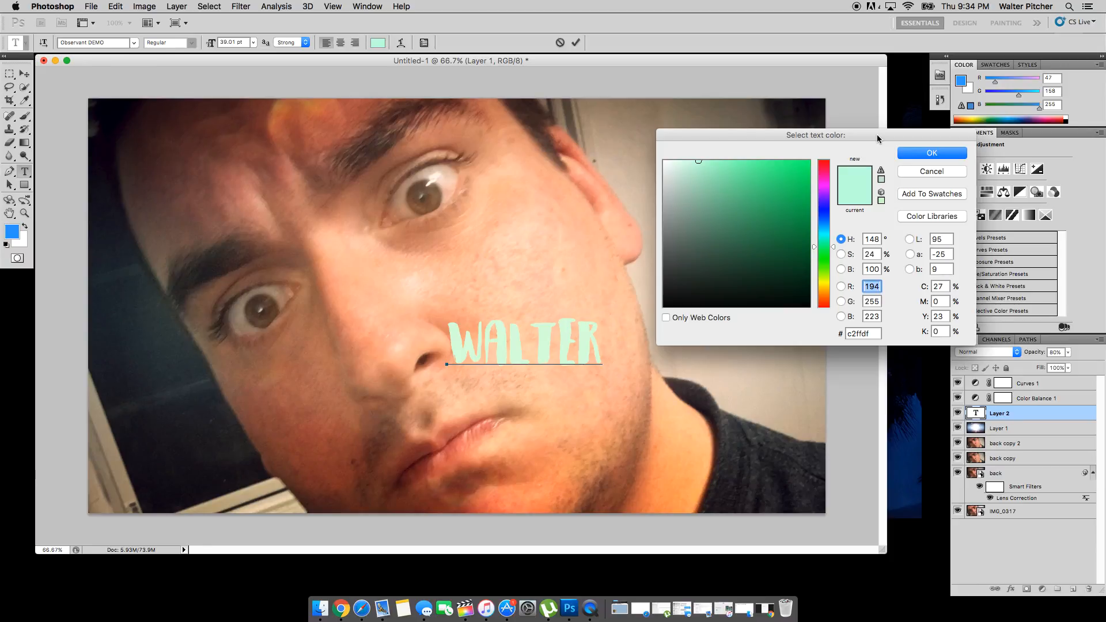
{"action": "left_click", "coordinate": [823, 291]}
{"action": "mouse_move", "coordinate": [801, 269]}
{"action": "left_mouse_down"}
{"action": "mouse_move", "coordinate": [840, 208]}
{"action": "mouse_move", "coordinate": [830, 172]}
{"action": "left_mouse_up"}
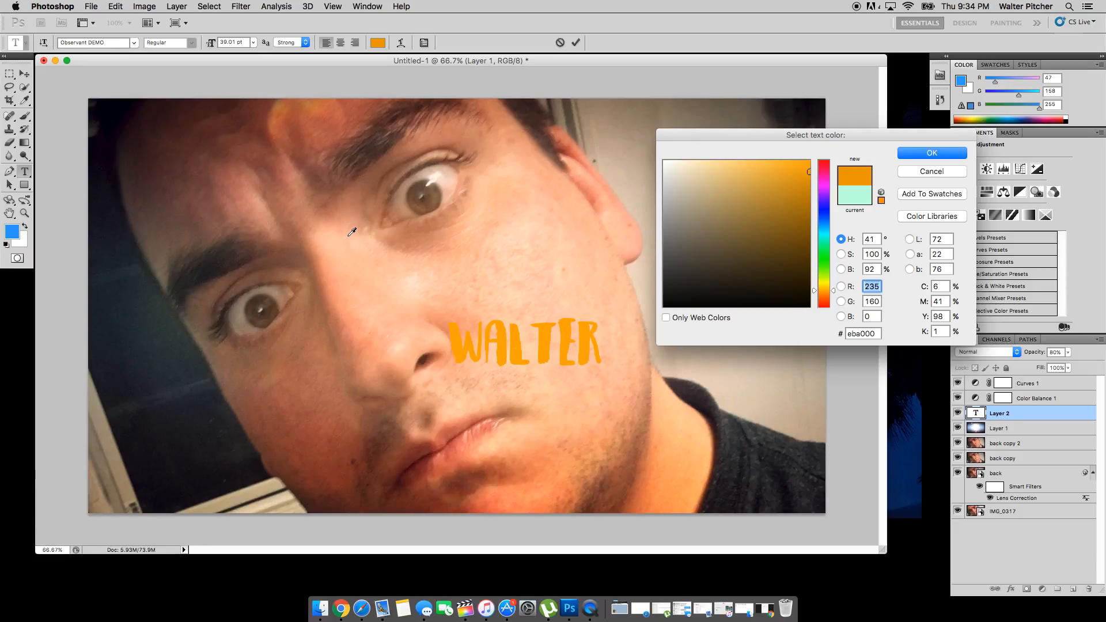
{"action": "left_click", "coordinate": [437, 185]}
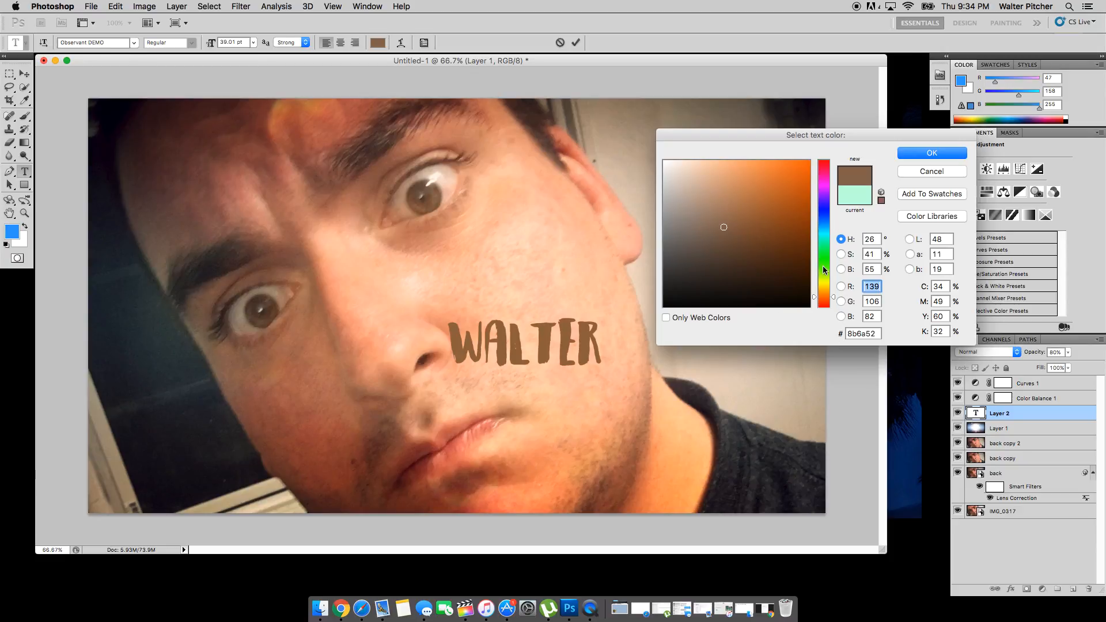
{"action": "left_click_drag", "start_coordinate": [726, 227], "coordinate": [689, 214]}
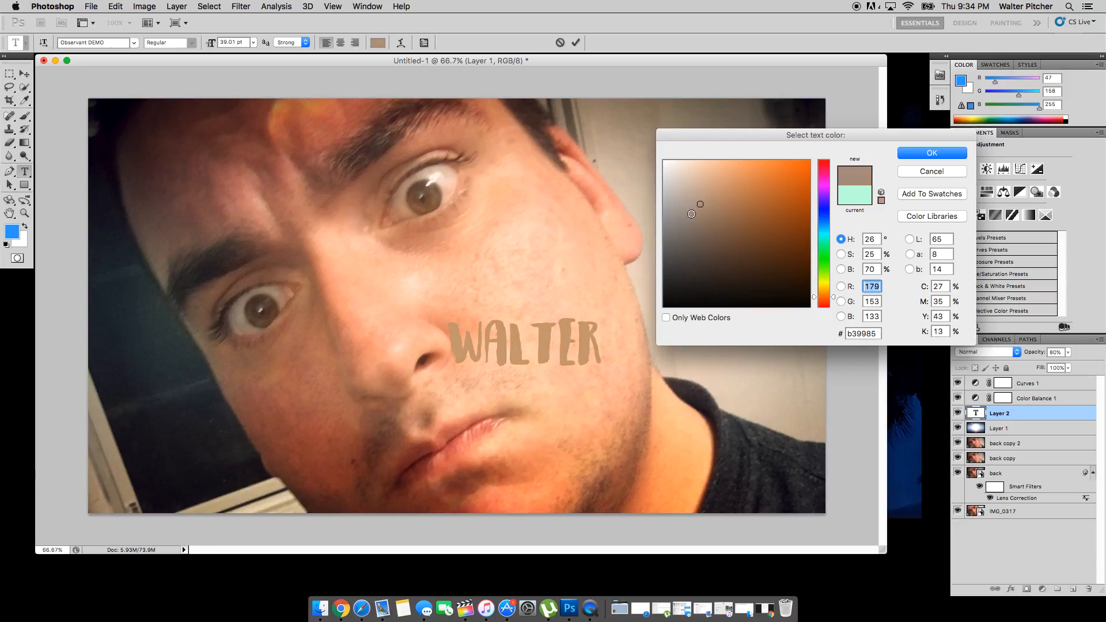
{"action": "left_click", "coordinate": [910, 160]}
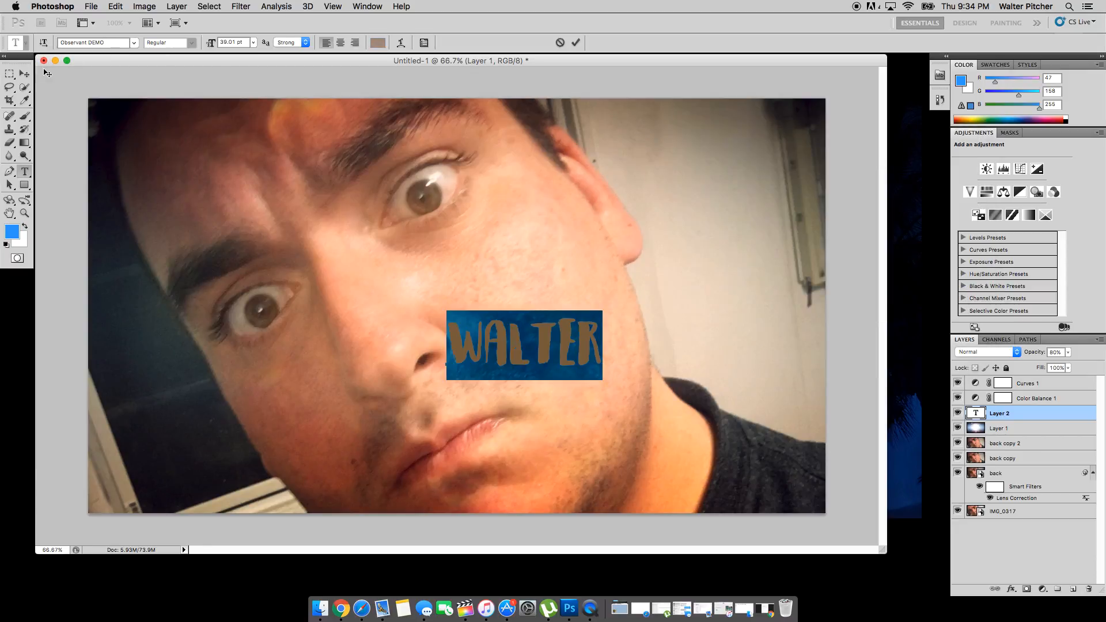
Move the name text onto the wall in the photo's upper right area and add a Gradient Overlay layer style to it
{"action": "left_click", "coordinate": [24, 74]}
{"action": "left_click_drag", "start_coordinate": [473, 321], "coordinate": [645, 122]}
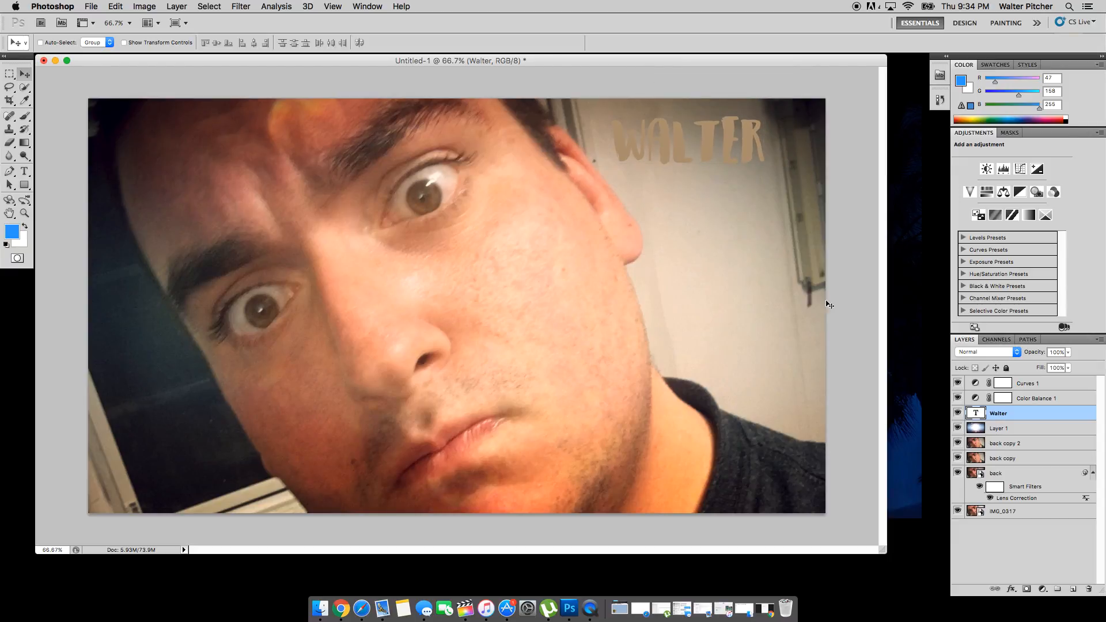
{"action": "right_click", "coordinate": [1033, 417]}
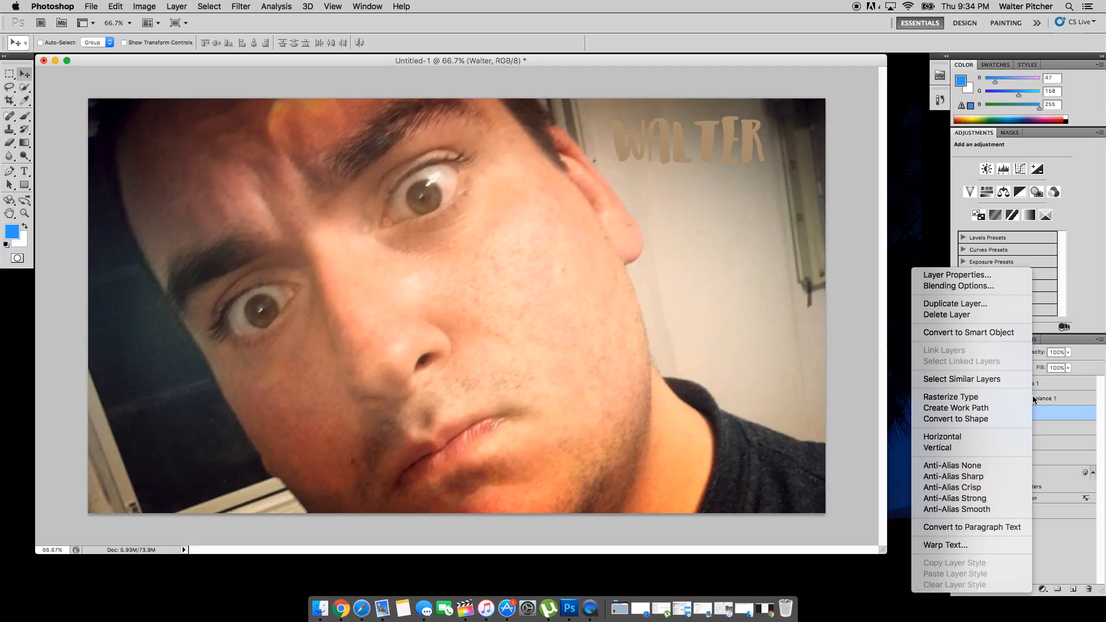
{"action": "left_click", "coordinate": [990, 285]}
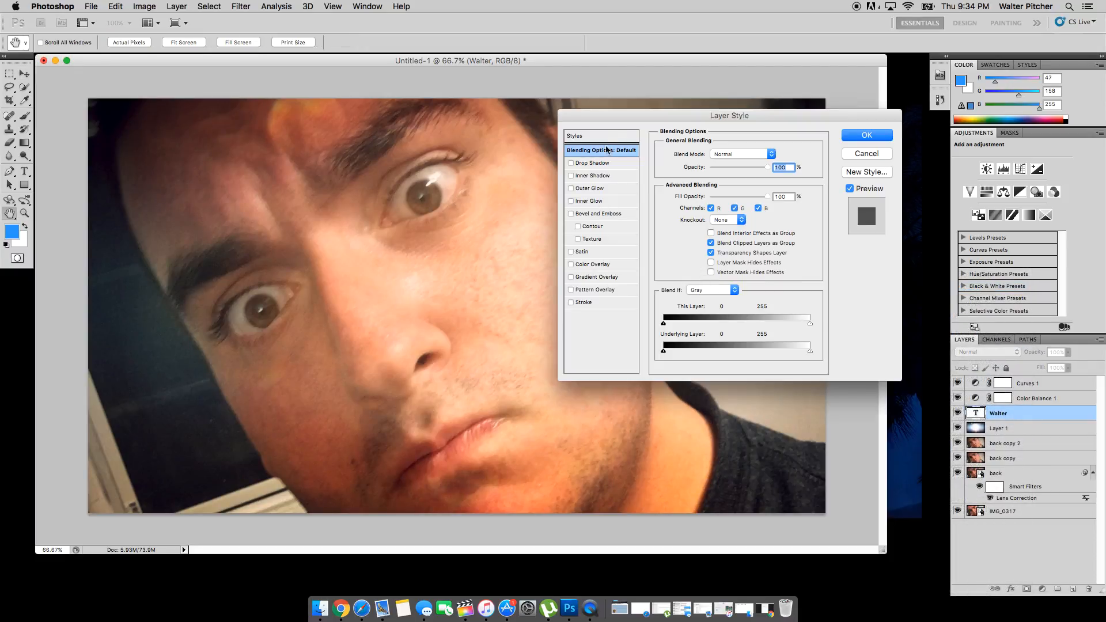
{"action": "left_click_drag", "start_coordinate": [582, 111], "coordinate": [232, 135]}
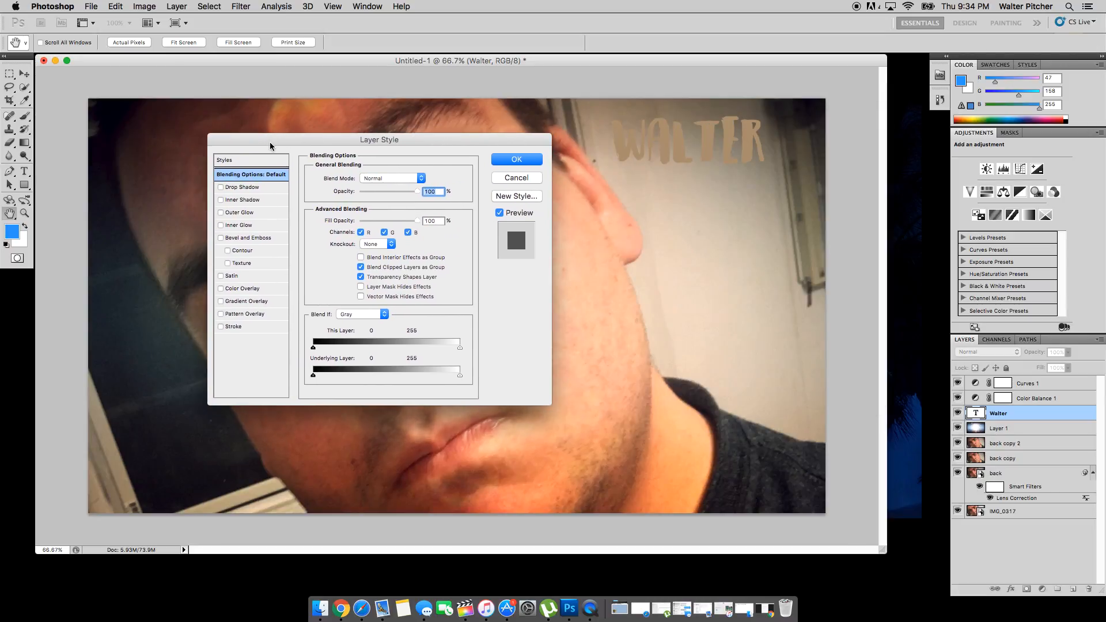
{"action": "left_click", "coordinate": [220, 301]}
{"action": "left_click", "coordinate": [244, 301]}
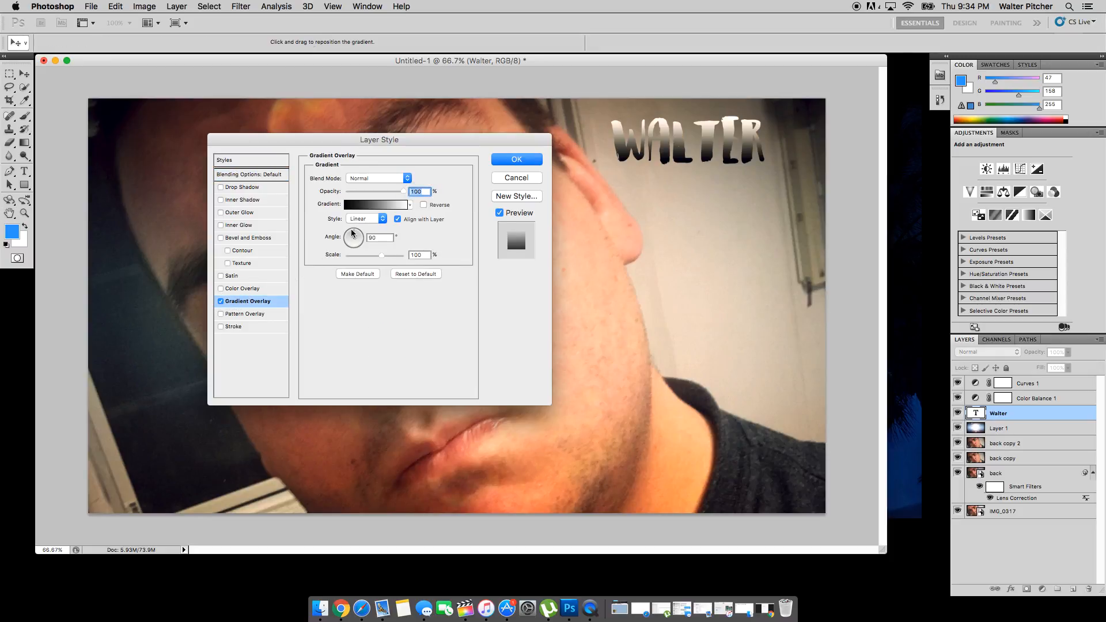
Set the overlay gradient's starting colour stop to ffaf6d, sampled from the neck skin, and copy its hex code
{"action": "left_click", "coordinate": [372, 208]}
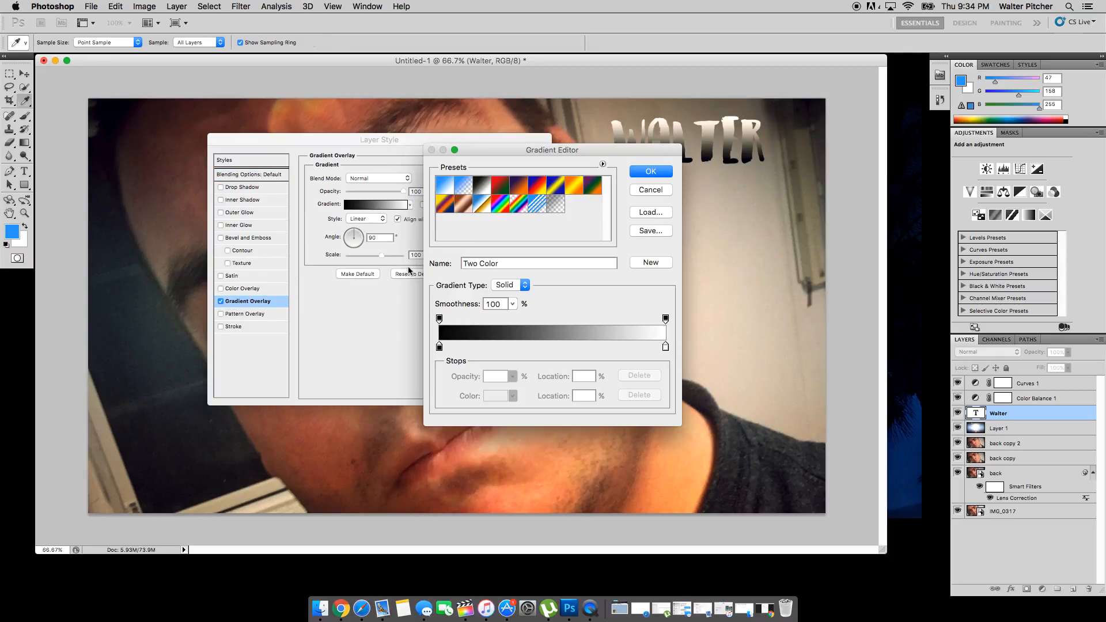
{"action": "double_click", "coordinate": [439, 348]}
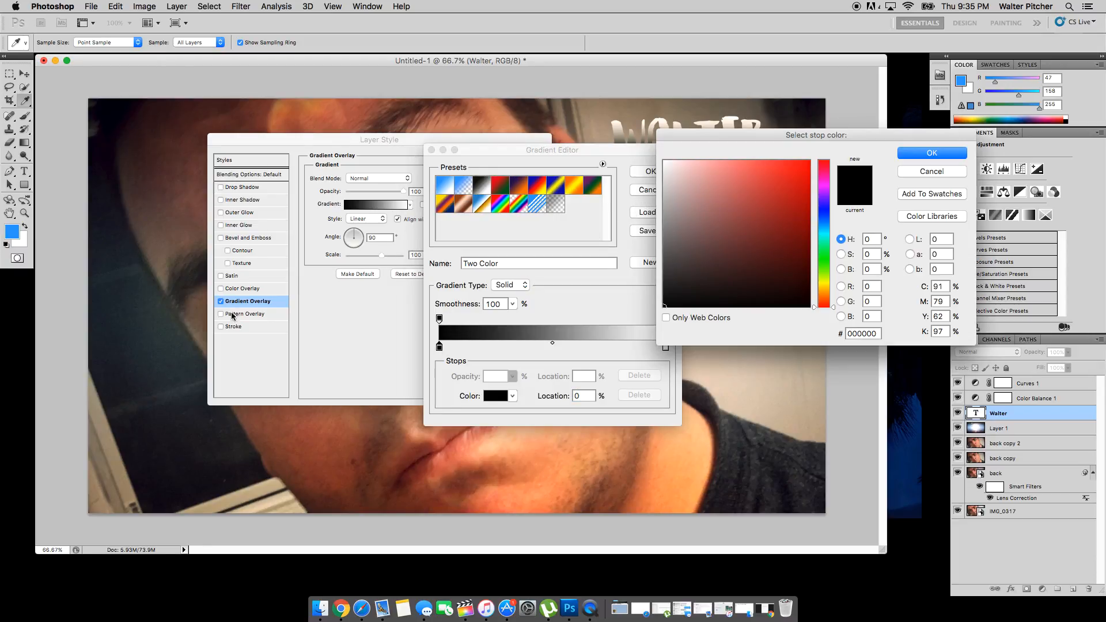
{"action": "left_click", "coordinate": [672, 457]}
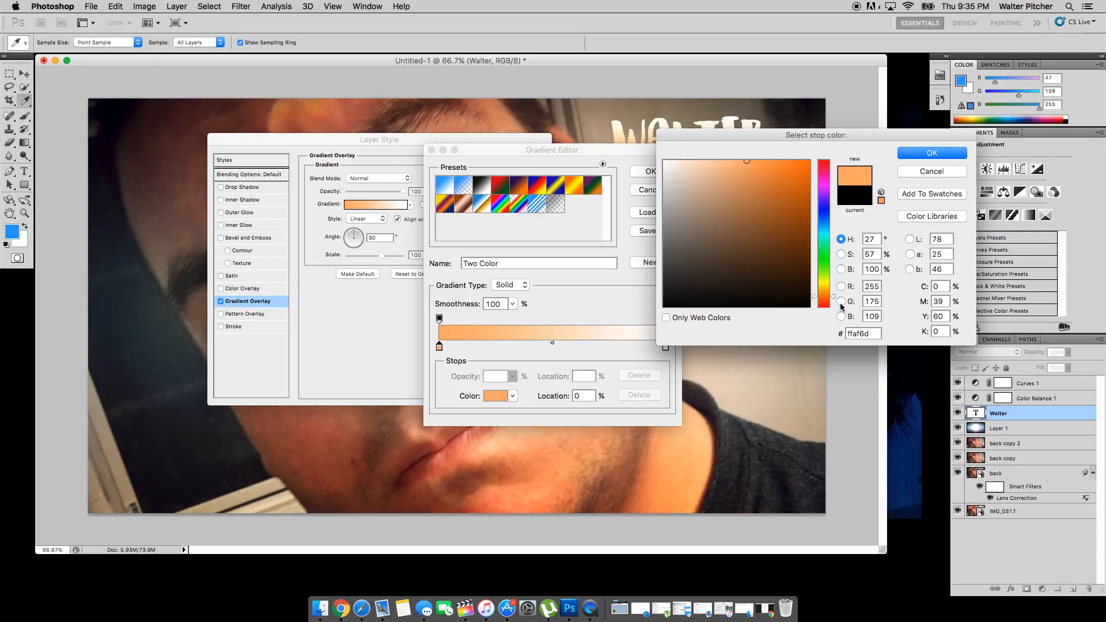
{"action": "double_click", "coordinate": [871, 334]}
{"action": "key", "text": "super+c"}
{"action": "left_click", "coordinate": [930, 154]}
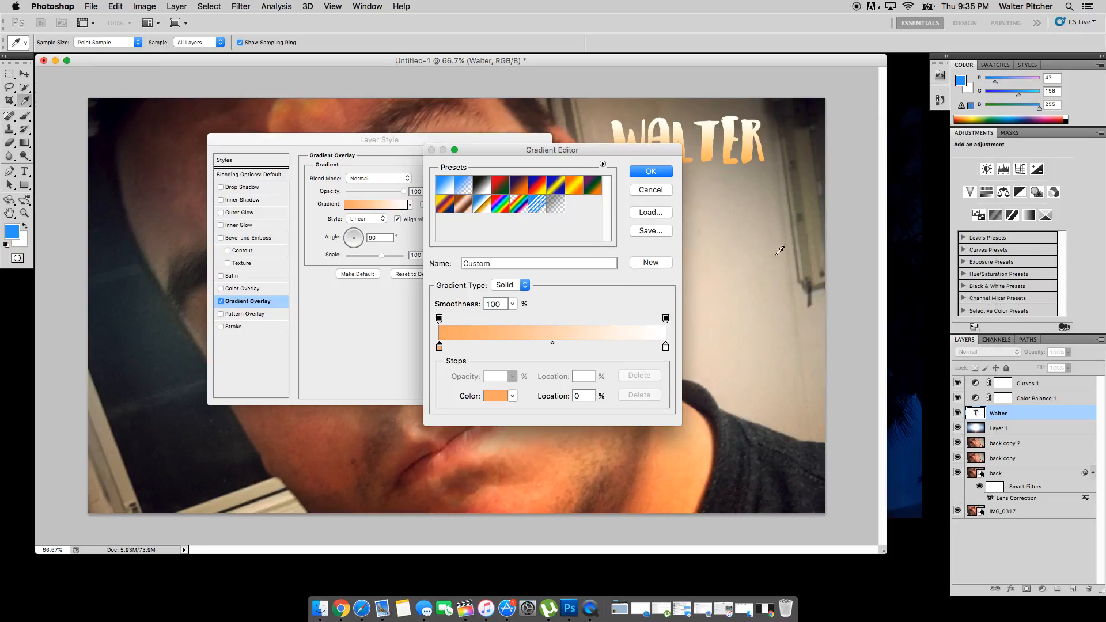
Set the gradient's end stop to the slightly deeper orange fda053, based on the copied colour, and apply the Gradient Overlay
{"action": "double_click", "coordinate": [667, 349]}
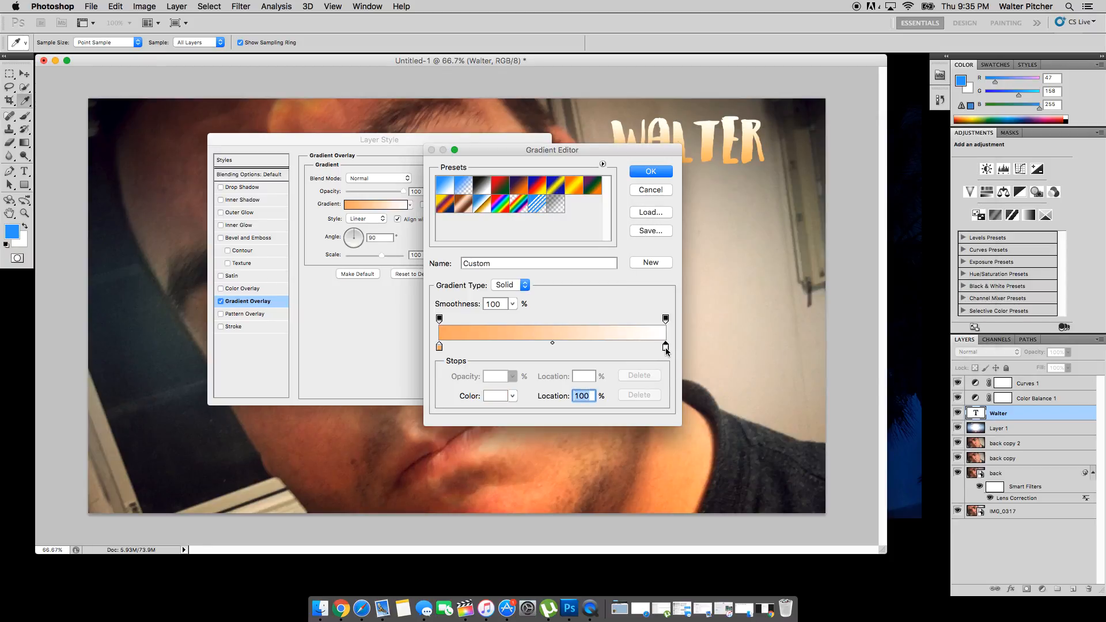
{"action": "double_click", "coordinate": [864, 333]}
{"action": "key", "text": "super+v"}
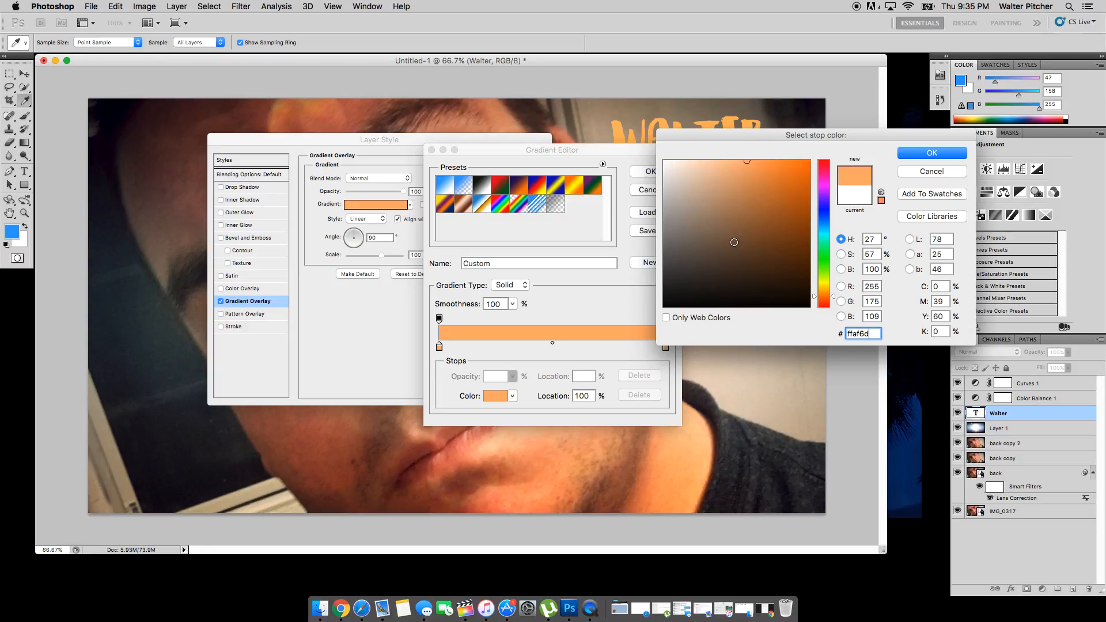
{"action": "left_click", "coordinate": [762, 162]}
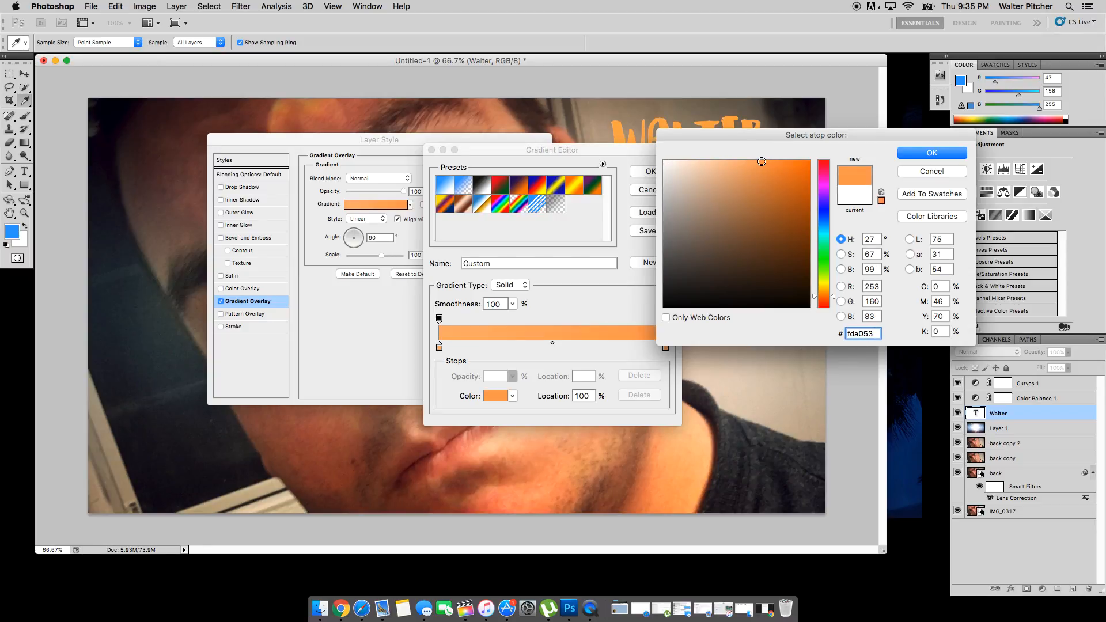
{"action": "left_click", "coordinate": [932, 152]}
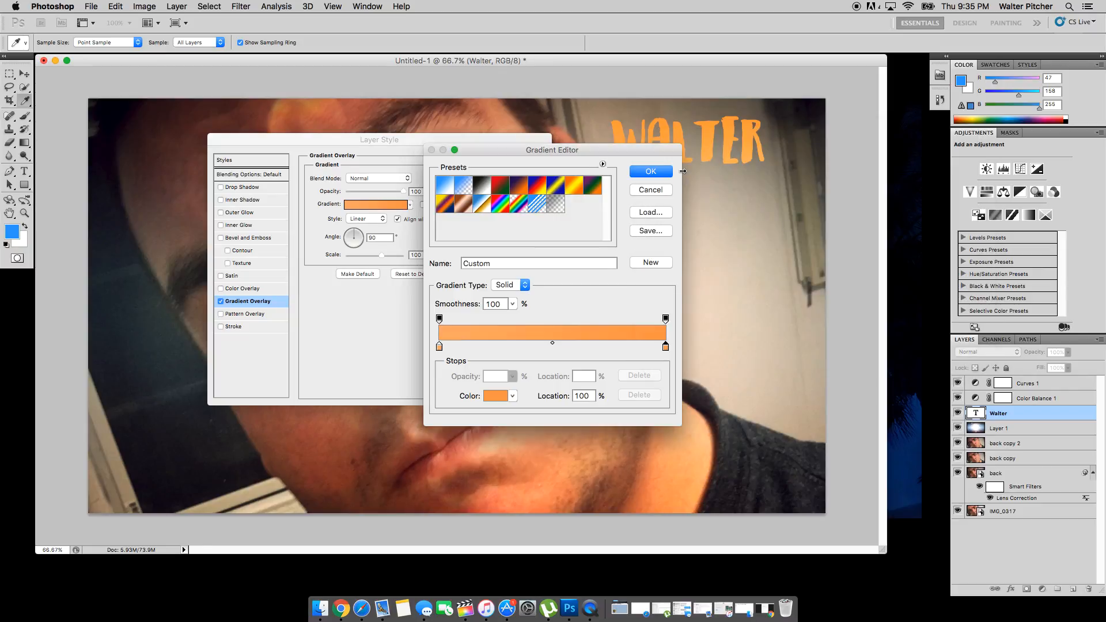
{"action": "left_click", "coordinate": [665, 173]}
{"action": "left_click", "coordinate": [516, 160]}
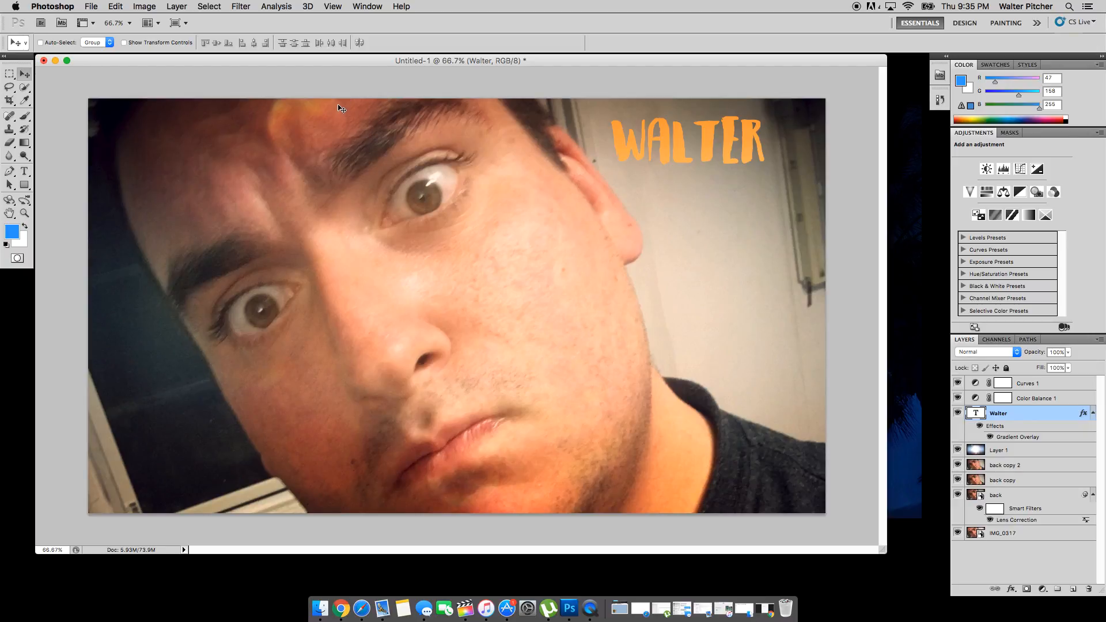
Open the original IMG_0317.jpg in Preview, compare it side by side with the edited image, and return to the Photoshop document
{"action": "left_click", "coordinate": [345, 602]}
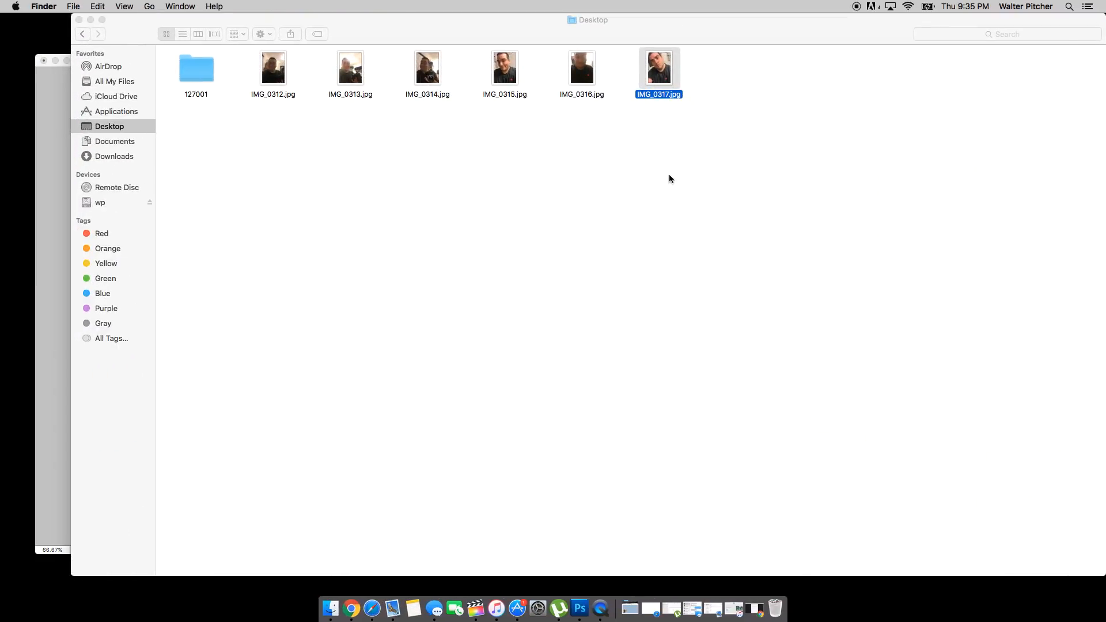
{"action": "double_click", "coordinate": [660, 69]}
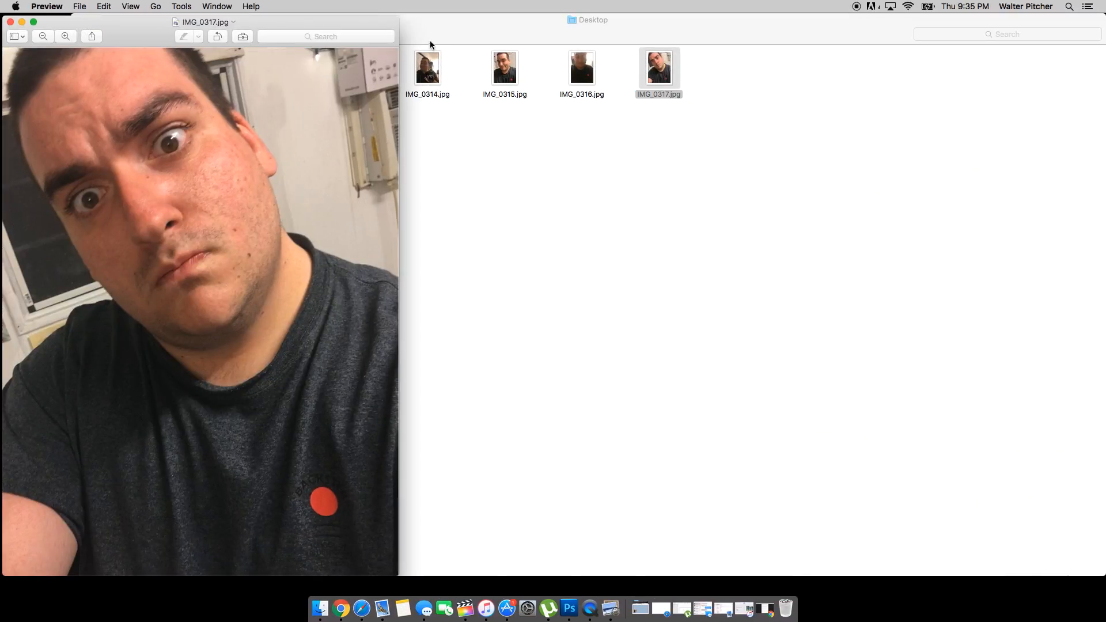
{"action": "left_click", "coordinate": [478, 26]}
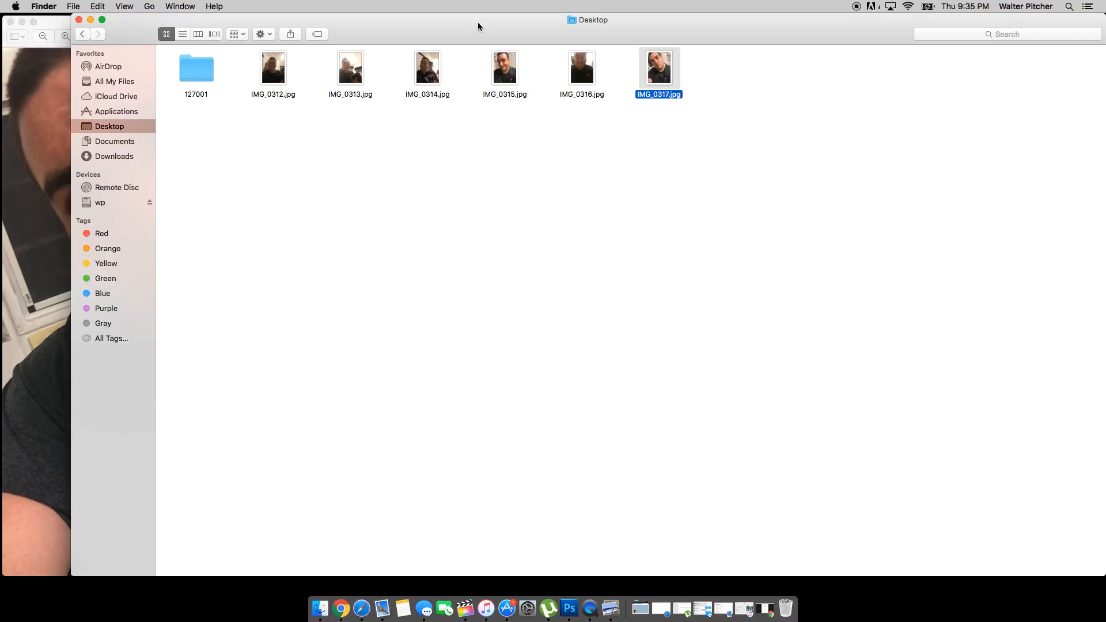
{"action": "left_click", "coordinate": [78, 20]}
{"action": "left_click_drag", "start_coordinate": [116, 26], "coordinate": [783, 78]}
{"action": "left_click_drag", "start_coordinate": [526, 71], "coordinate": [440, 99]}
{"action": "left_click", "coordinate": [733, 72]}
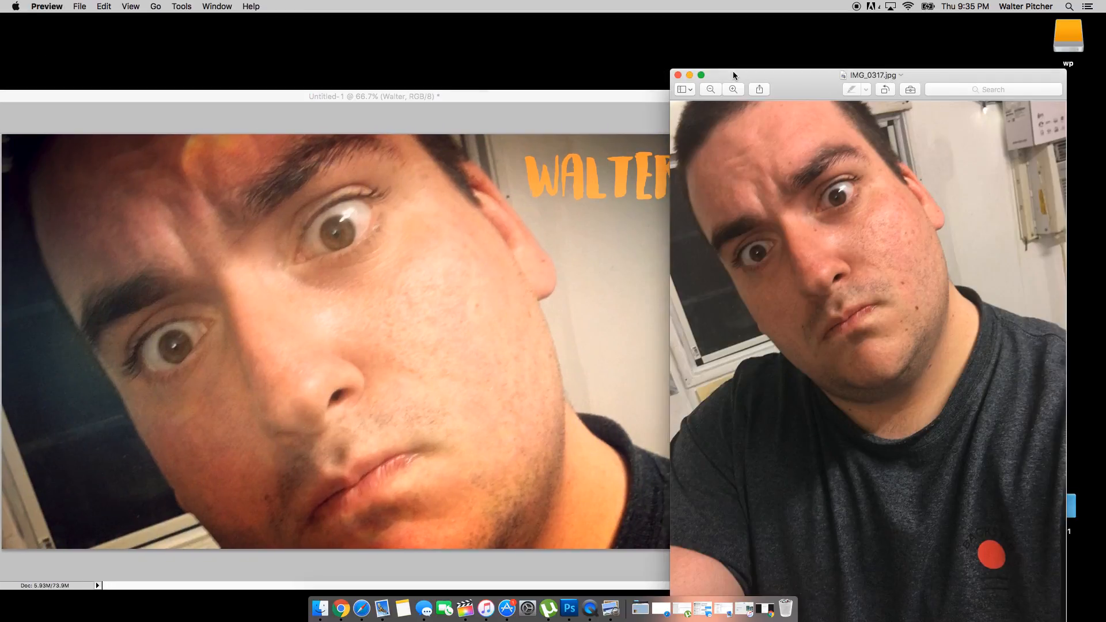
{"action": "left_click_drag", "start_coordinate": [734, 72], "coordinate": [655, 88]}
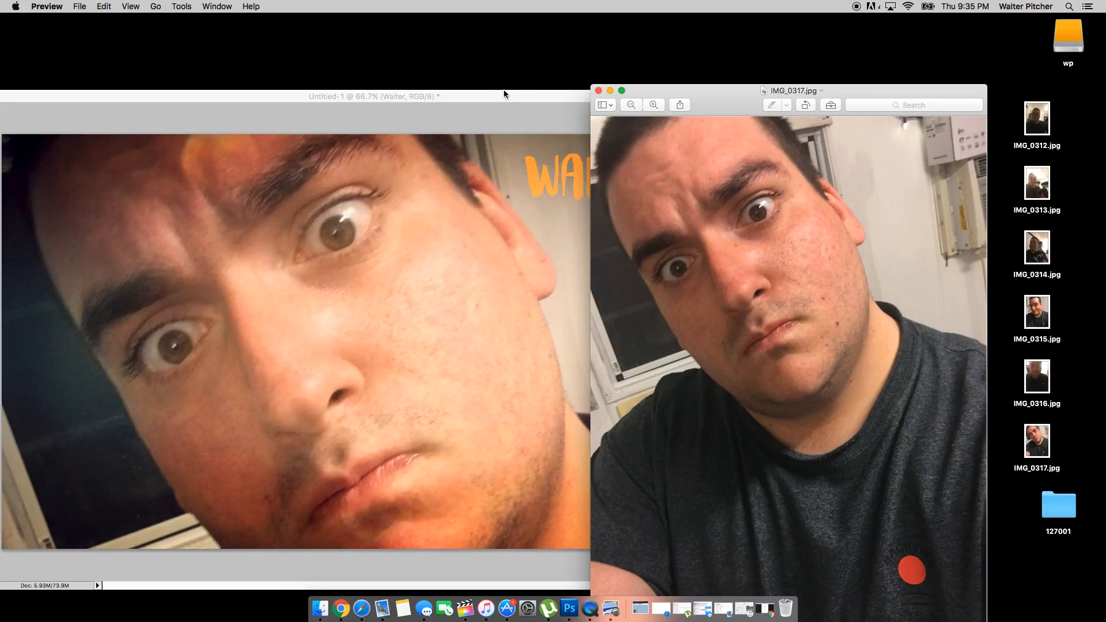
{"action": "left_click_drag", "start_coordinate": [482, 94], "coordinate": [575, 58]}
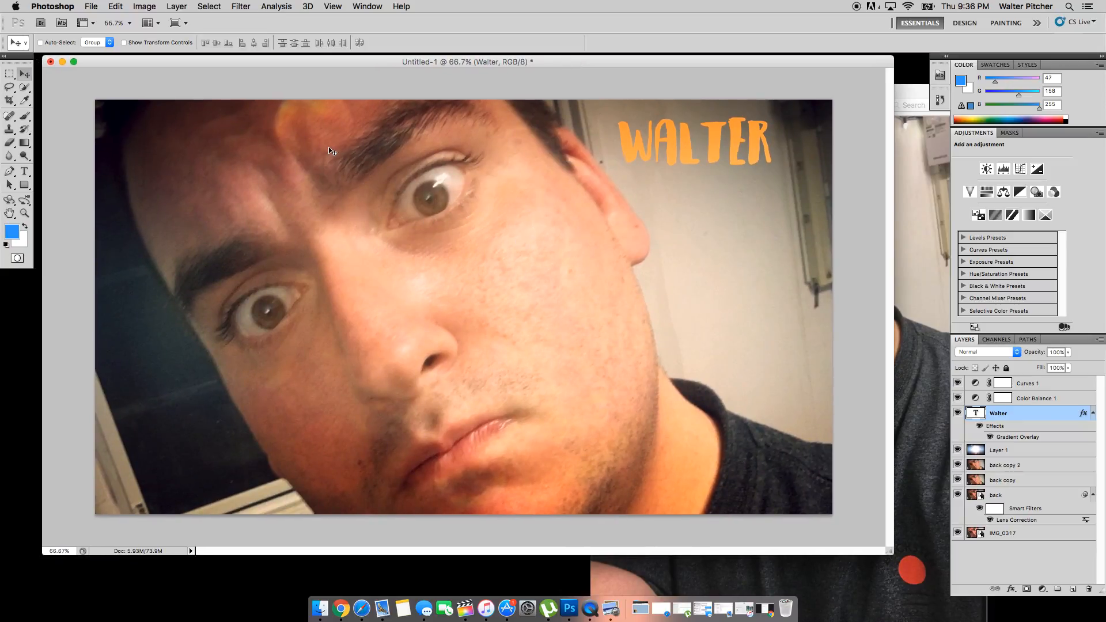